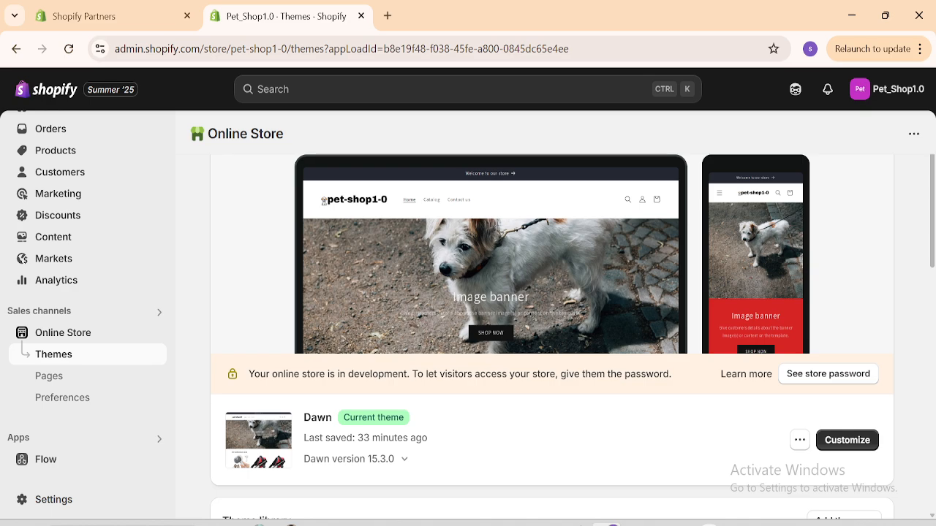
View the live online store and open the animal hair remover brush product from its Featured products.
{"action": "left_click", "coordinate": [162, 335]}
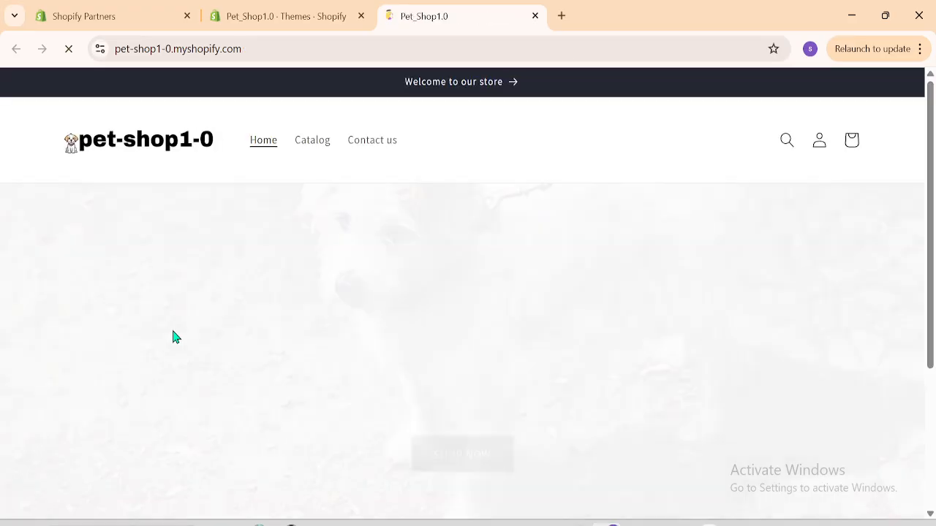
{"action": "mouse_move", "coordinate": [930, 108]}
{"action": "left_mouse_down"}
{"action": "mouse_move", "coordinate": [930, 151]}
{"action": "mouse_move", "coordinate": [933, 113]}
{"action": "left_mouse_up"}
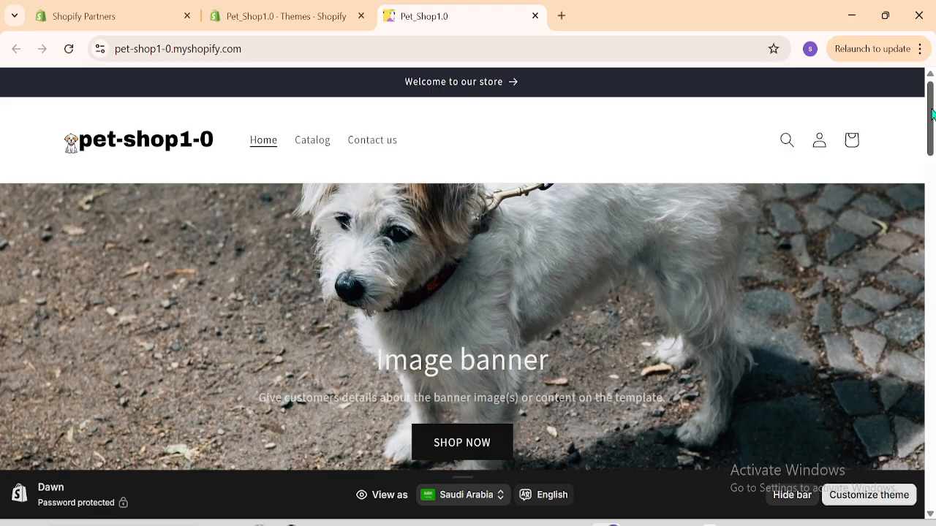
{"action": "left_click_drag", "start_coordinate": [932, 112], "coordinate": [933, 273]}
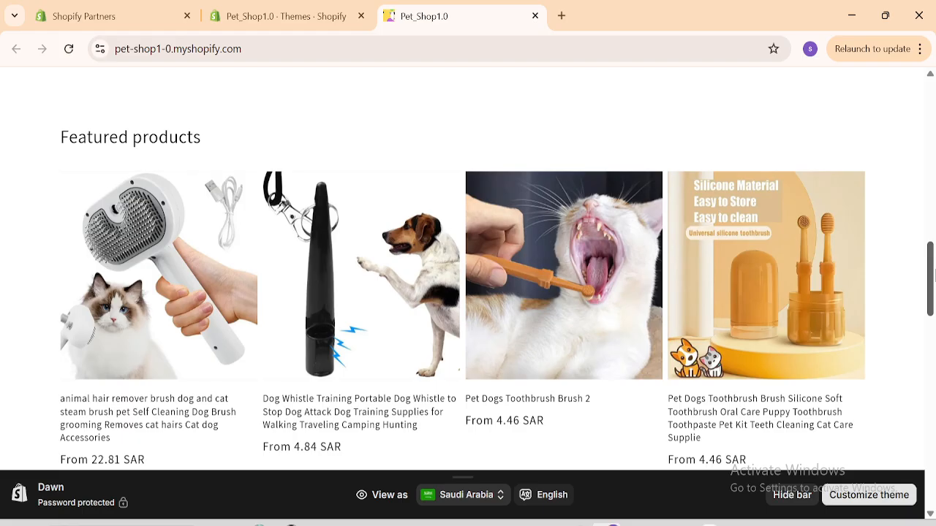
{"action": "scroll", "coordinate": [934, 272], "scroll_direction": "down", "scroll_amount": 1}
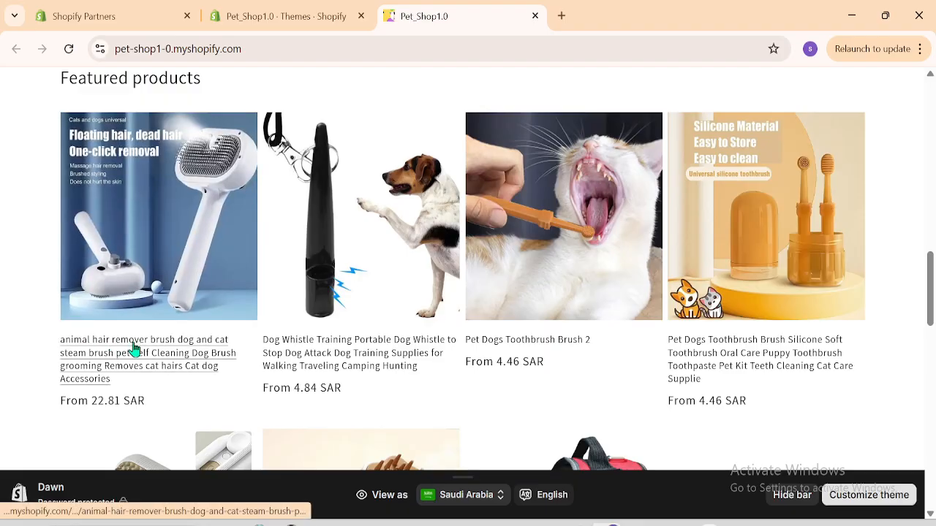
{"action": "left_click", "coordinate": [133, 349]}
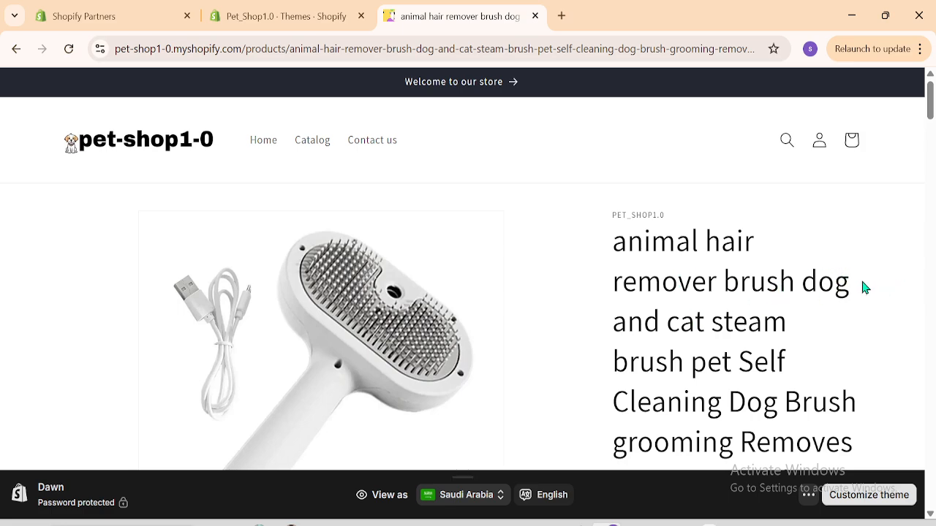
Copy the words "animal hair remover brush dog" from the product page title.
{"action": "mouse_move", "coordinate": [863, 287]}
{"action": "left_mouse_down"}
{"action": "mouse_move", "coordinate": [700, 282]}
{"action": "mouse_move", "coordinate": [612, 256]}
{"action": "left_mouse_up"}
{"action": "right_click", "coordinate": [649, 257]}
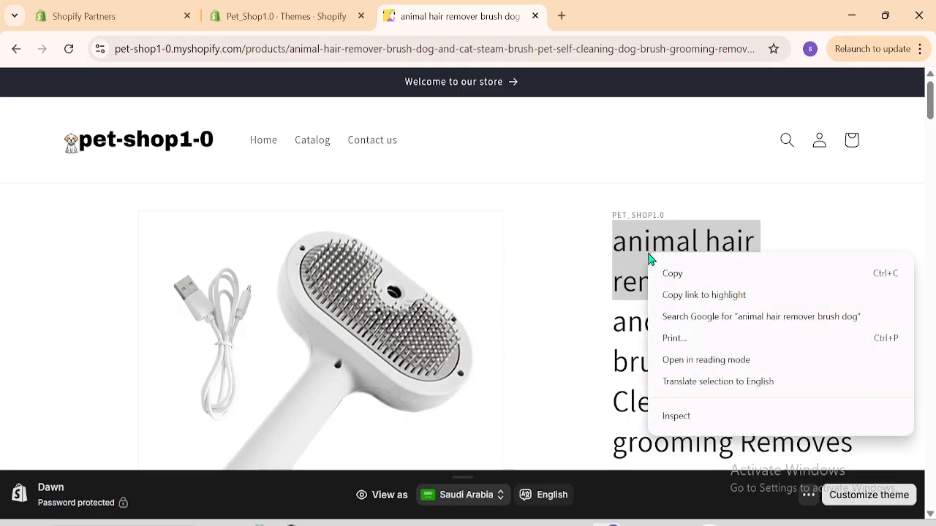
{"action": "left_click", "coordinate": [668, 272]}
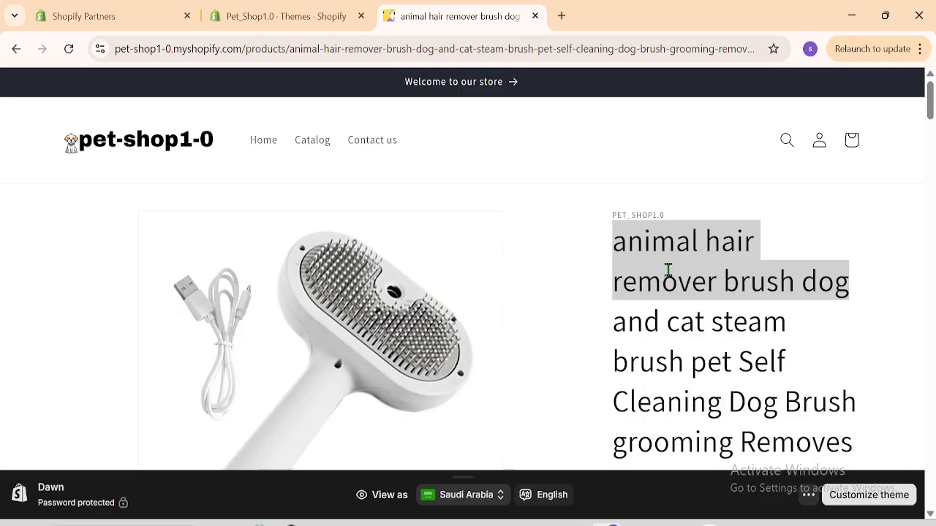
Search Google in a new tab for the copied phrase "animal hair remover brush dog".
{"action": "left_click", "coordinate": [562, 15]}
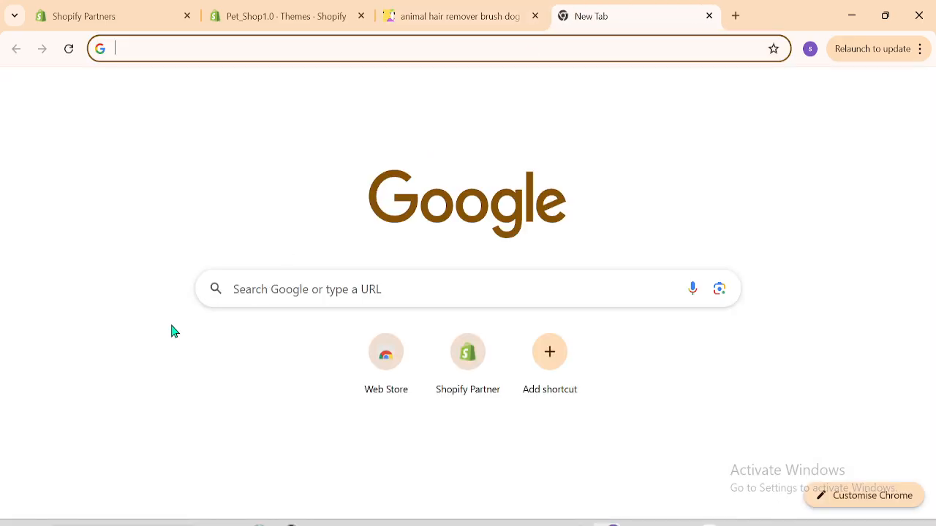
{"action": "left_click", "coordinate": [368, 290]}
{"action": "right_click", "coordinate": [368, 290]}
{"action": "left_click", "coordinate": [391, 351]}
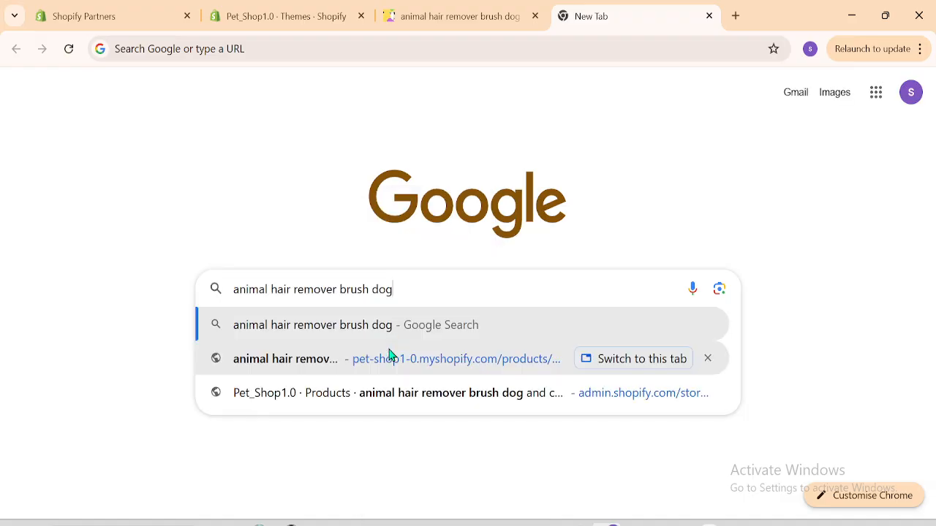
{"action": "key", "text": "Return"}
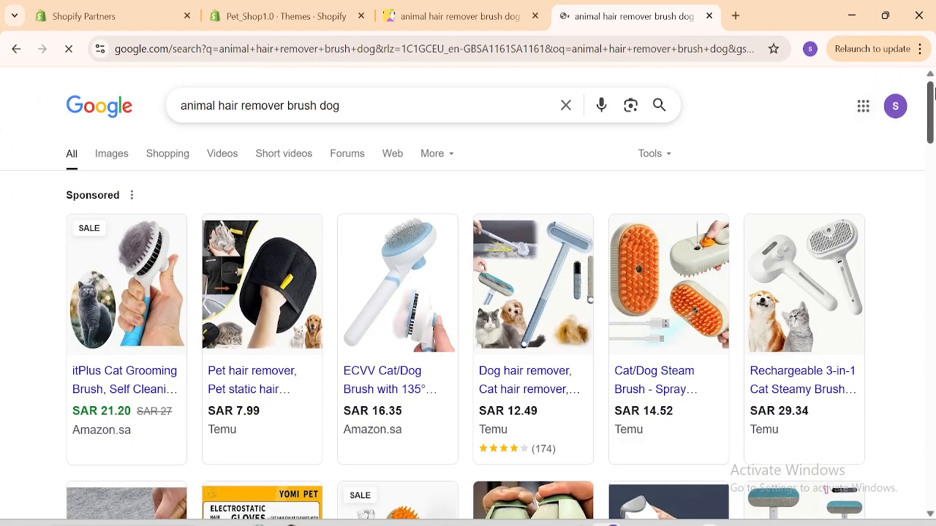
Look through the search results and open The Spruce Pets article "The Best Pet Hair Removers, Tested and Reviewed".
{"action": "scroll", "coordinate": [930, 107], "scroll_direction": "down", "scroll_amount": 1}
{"action": "left_click_drag", "start_coordinate": [934, 102], "coordinate": [934, 169]}
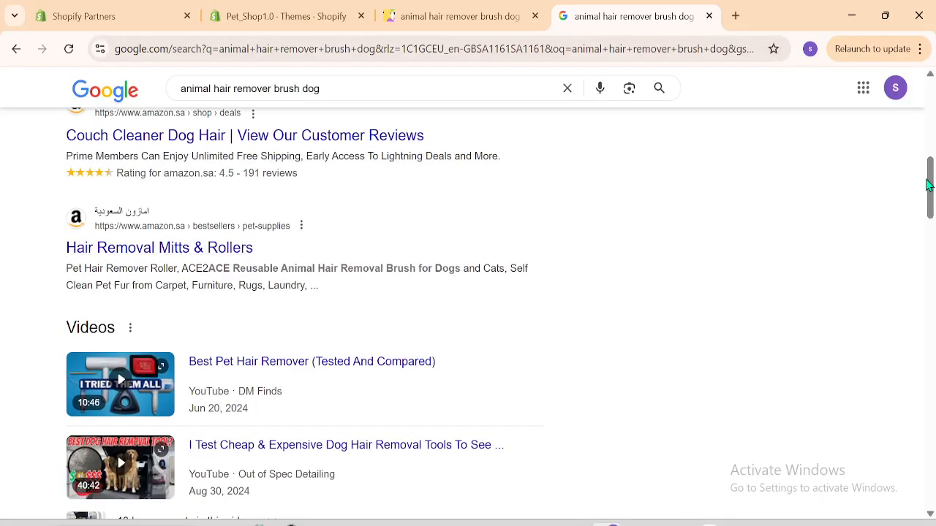
{"action": "left_click_drag", "start_coordinate": [932, 185], "coordinate": [933, 320]}
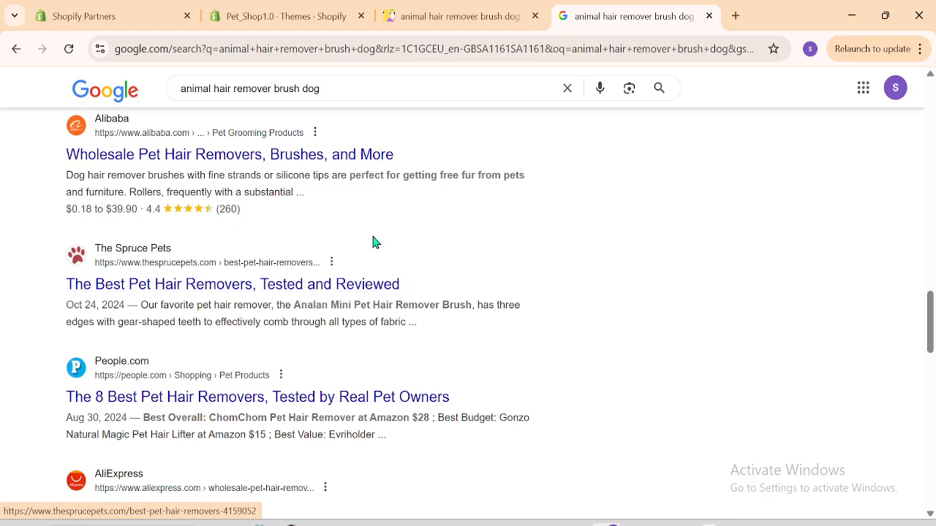
{"action": "left_click", "coordinate": [260, 283]}
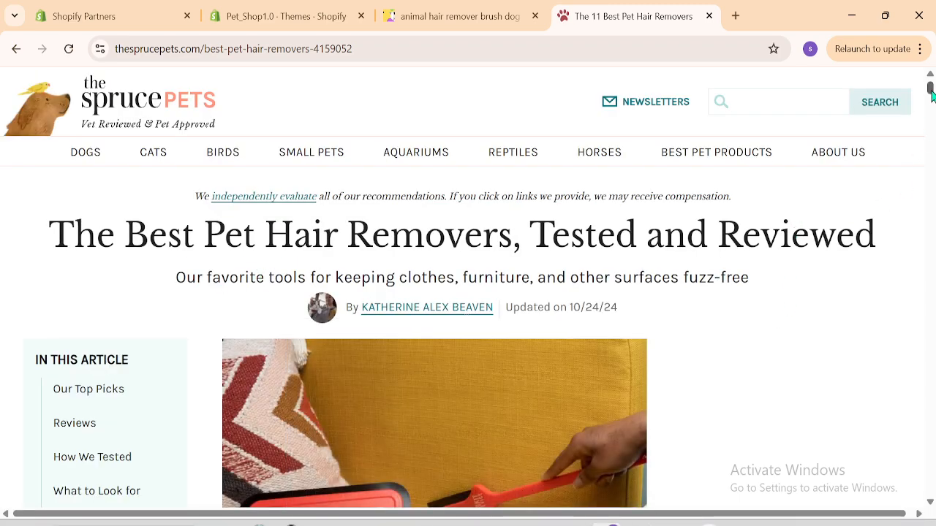
Examine how the pet hair remover article is written, including its introduction, top picks and product reviews.
{"action": "scroll", "coordinate": [420, 319], "scroll_direction": "down", "scroll_amount": 5}
{"action": "scroll", "coordinate": [420, 318], "scroll_direction": "up", "scroll_amount": 3}
{"action": "left_click_drag", "start_coordinate": [420, 319], "coordinate": [663, 261]}
{"action": "left_click_drag", "start_coordinate": [930, 93], "coordinate": [932, 100]}
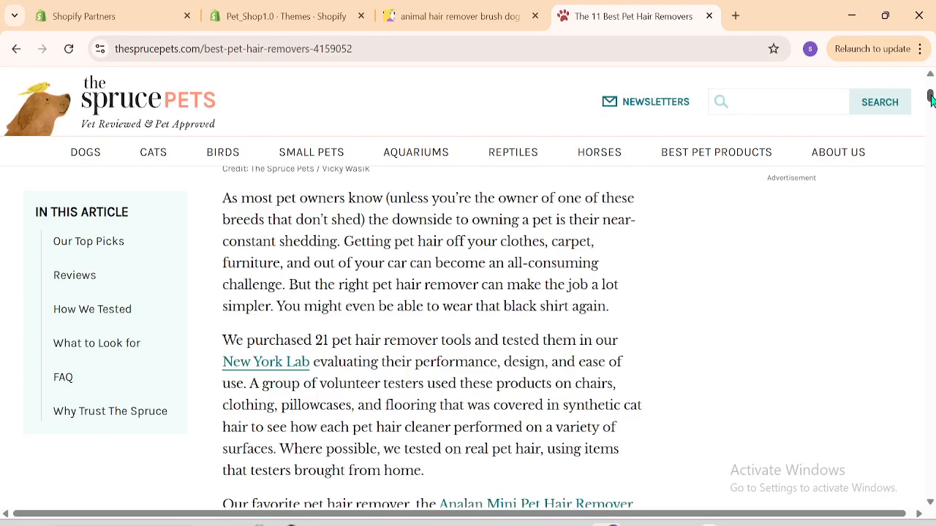
{"action": "left_click_drag", "start_coordinate": [216, 209], "coordinate": [516, 451]}
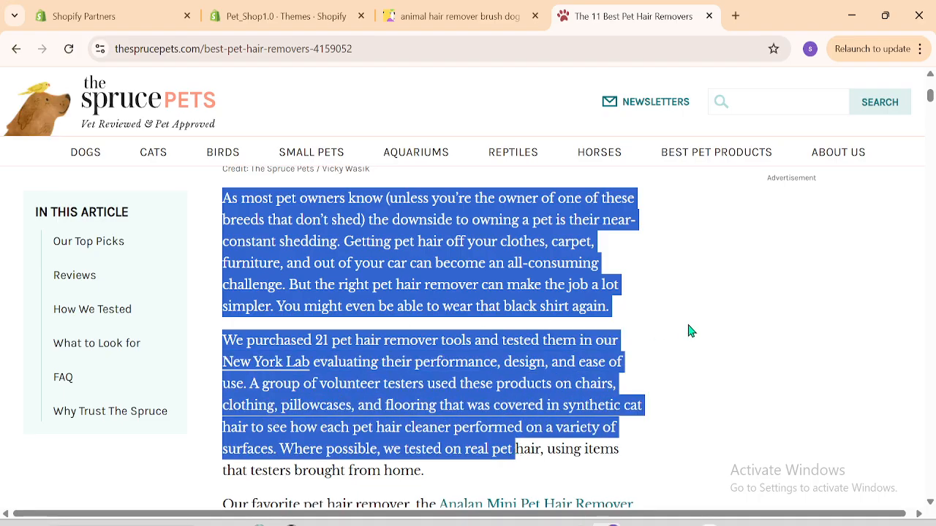
{"action": "left_click", "coordinate": [786, 325]}
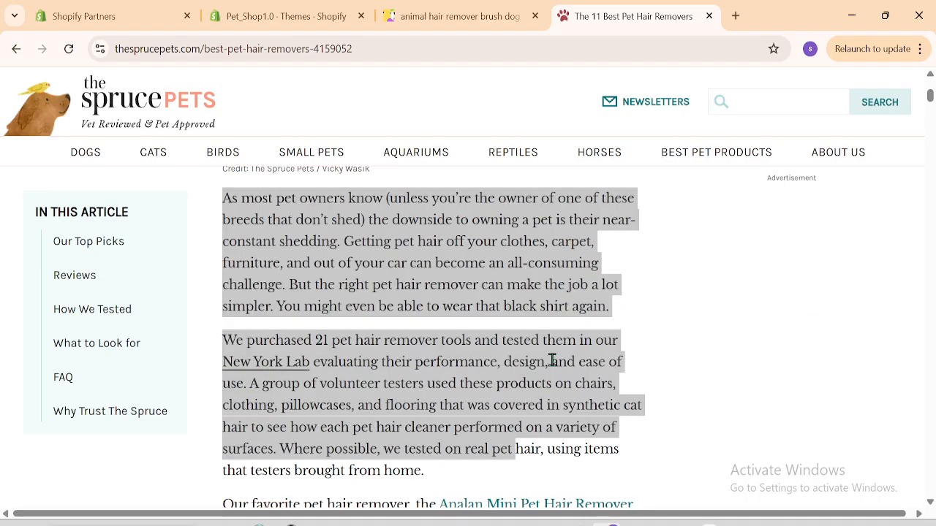
{"action": "left_click", "coordinate": [682, 247]}
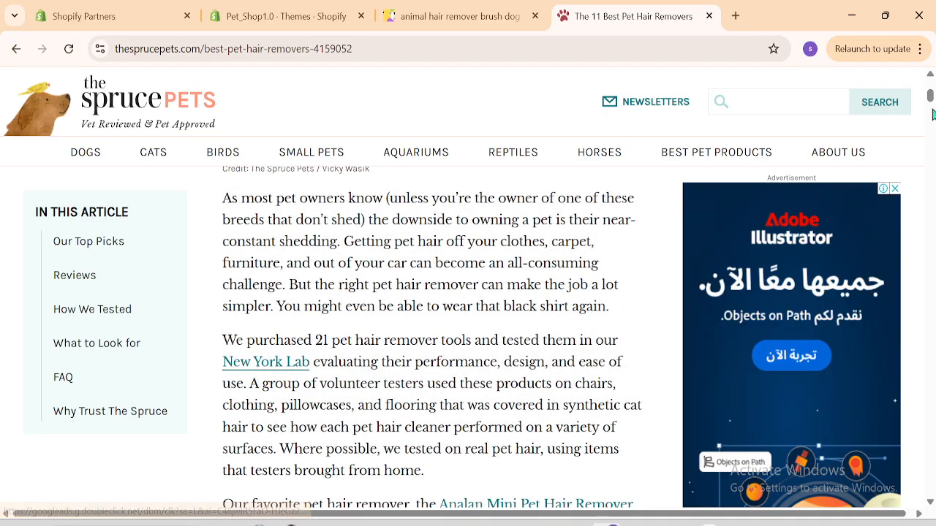
{"action": "scroll", "coordinate": [932, 114], "scroll_direction": "down", "scroll_amount": 10}
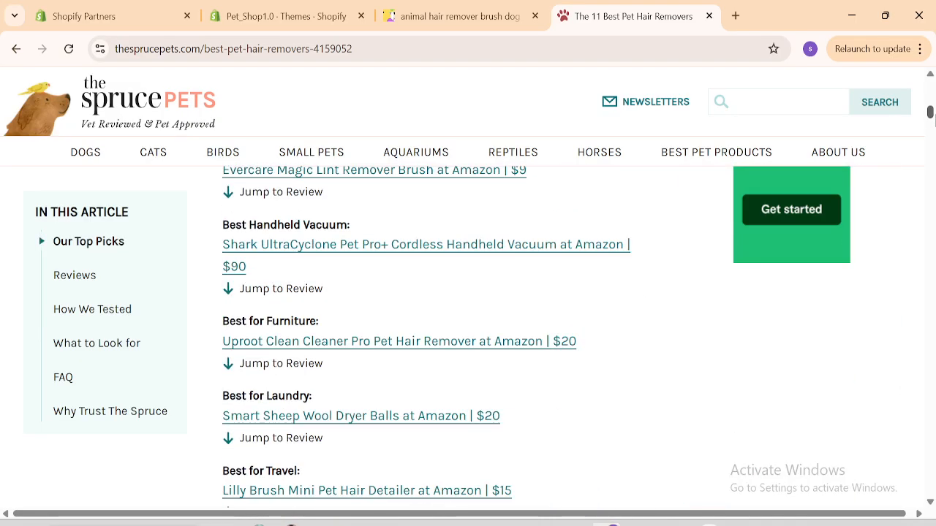
{"action": "left_click_drag", "start_coordinate": [934, 116], "coordinate": [934, 147]}
{"action": "scroll", "coordinate": [823, 134], "scroll_direction": "down", "scroll_amount": 3}
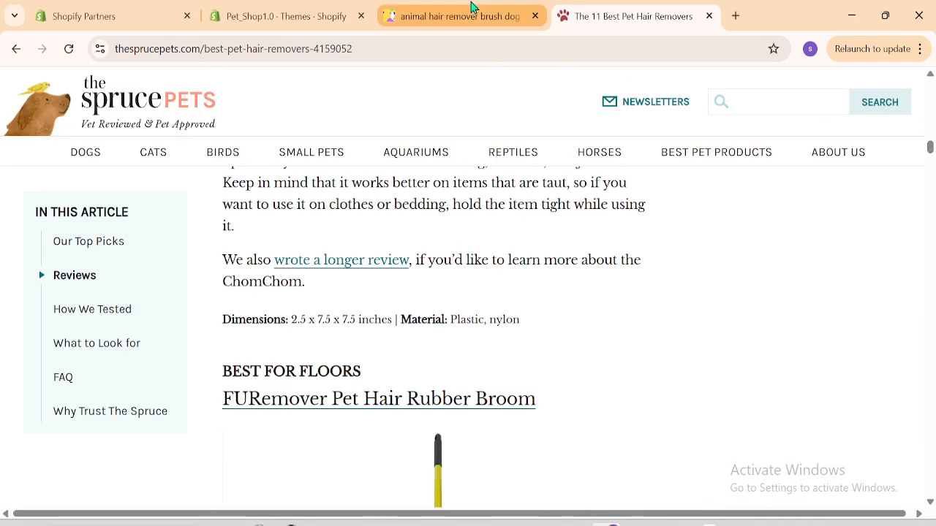
{"action": "left_click", "coordinate": [487, 16]}
{"action": "left_click", "coordinate": [636, 11]}
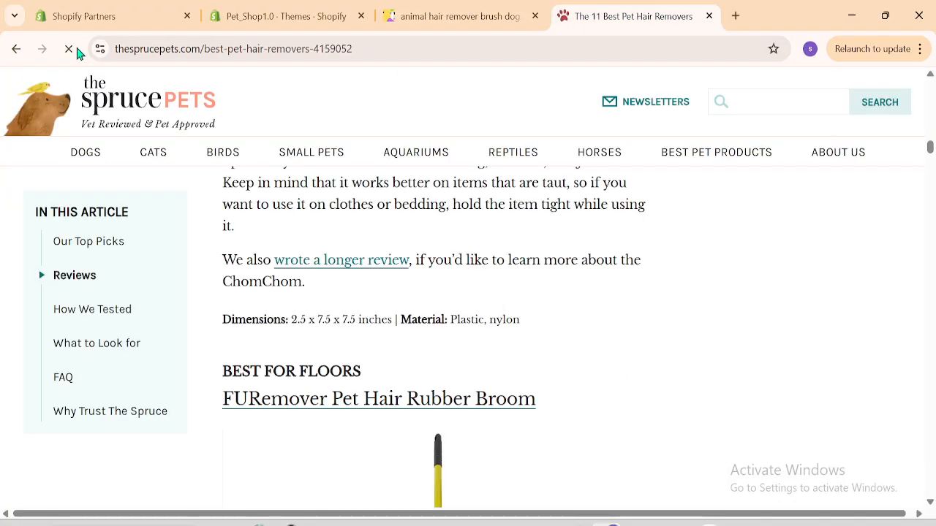
Return to the Google results and examine the related phrases under "People also search for".
{"action": "left_click", "coordinate": [16, 49]}
{"action": "left_click_drag", "start_coordinate": [932, 311], "coordinate": [932, 468]}
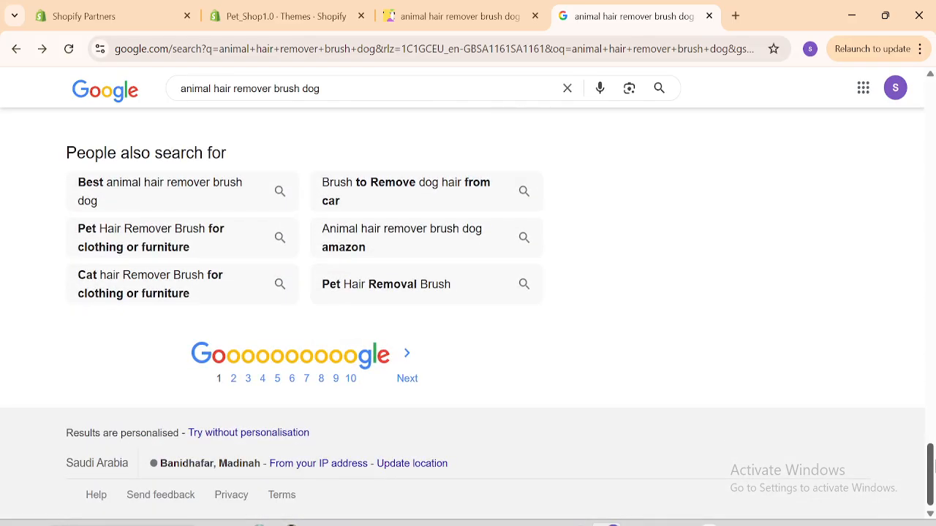
{"action": "left_click_drag", "start_coordinate": [934, 467], "coordinate": [934, 468]}
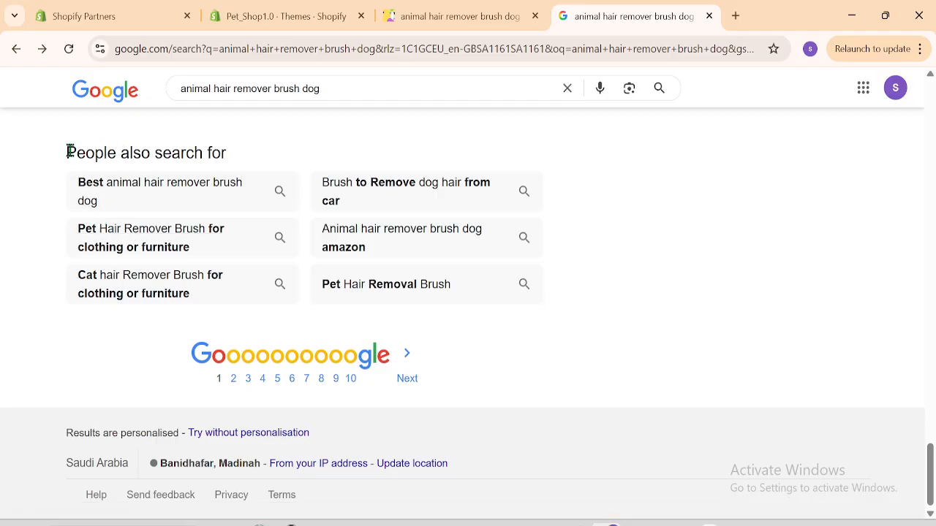
{"action": "left_click_drag", "start_coordinate": [68, 151], "coordinate": [225, 152]}
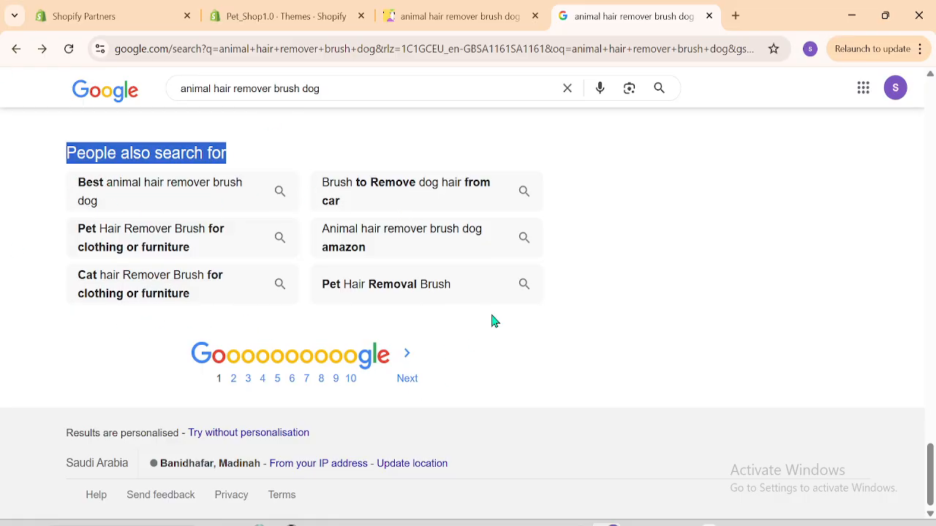
Return to the store's product page and examine the keywords "animal hair remover brush dog" in its title.
{"action": "left_click", "coordinate": [430, 9]}
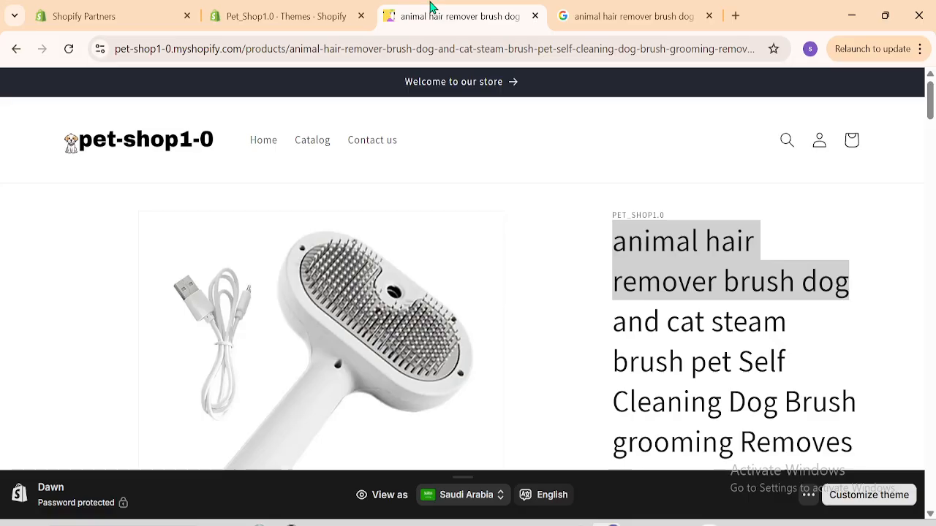
{"action": "left_click", "coordinate": [727, 168]}
{"action": "mouse_move", "coordinate": [857, 287]}
{"action": "left_mouse_down"}
{"action": "mouse_move", "coordinate": [620, 263]}
{"action": "mouse_move", "coordinate": [613, 247]}
{"action": "left_mouse_up"}
{"action": "scroll", "coordinate": [931, 107], "scroll_direction": "down", "scroll_amount": 1}
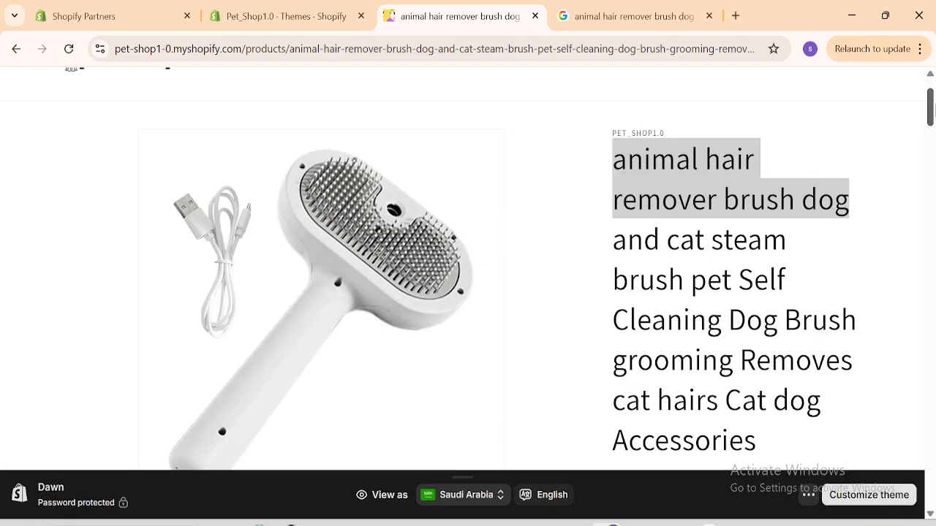
{"action": "scroll", "coordinate": [930, 108], "scroll_direction": "up", "scroll_amount": 1}
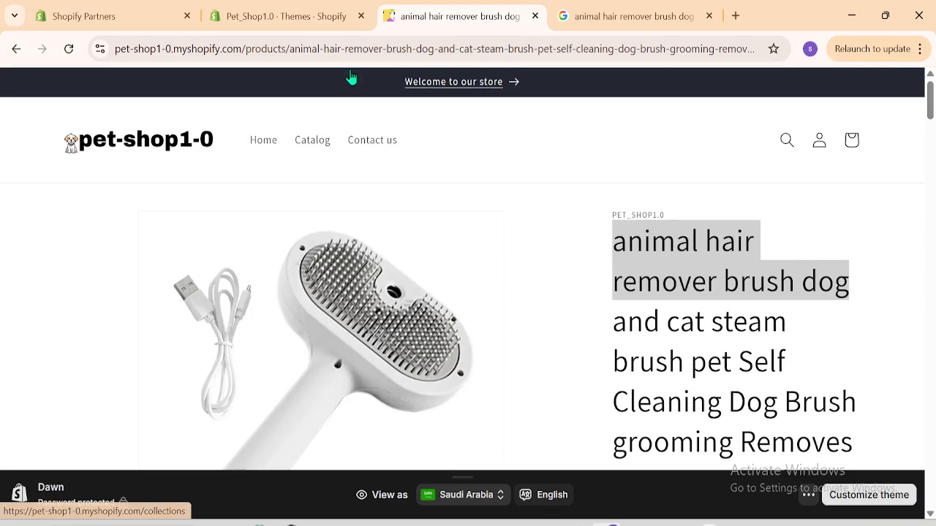
Replace the Google results tab with a new tab and search for "chatgpt".
{"action": "left_click", "coordinate": [664, 14]}
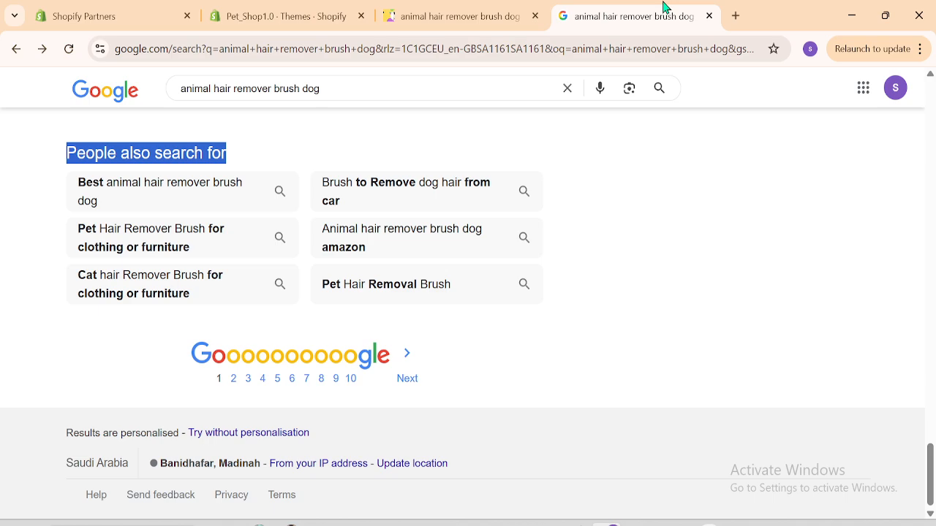
{"action": "left_click", "coordinate": [736, 16]}
{"action": "left_click", "coordinate": [611, 15]}
{"action": "left_click", "coordinate": [358, 282]}
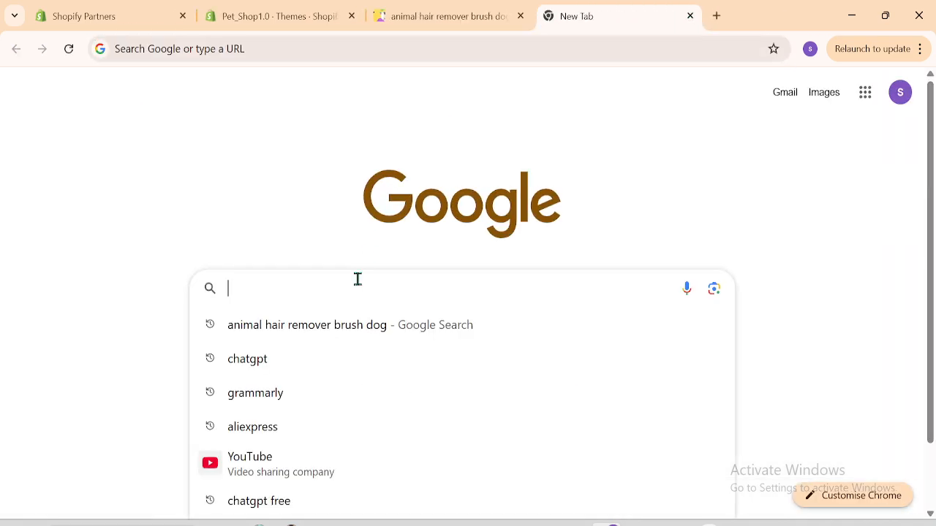
{"action": "left_click", "coordinate": [261, 372]}
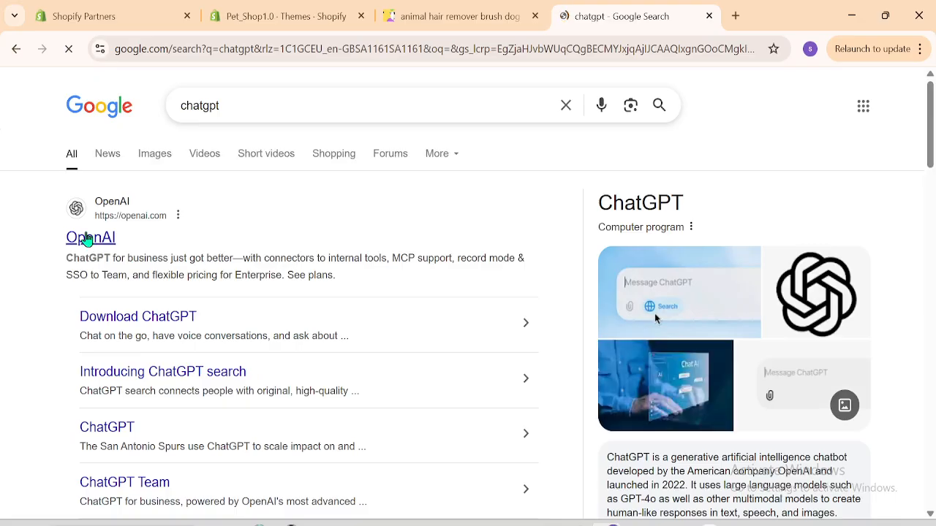
Open the OpenAI website from the search results and look over its homepage.
{"action": "left_click", "coordinate": [86, 240]}
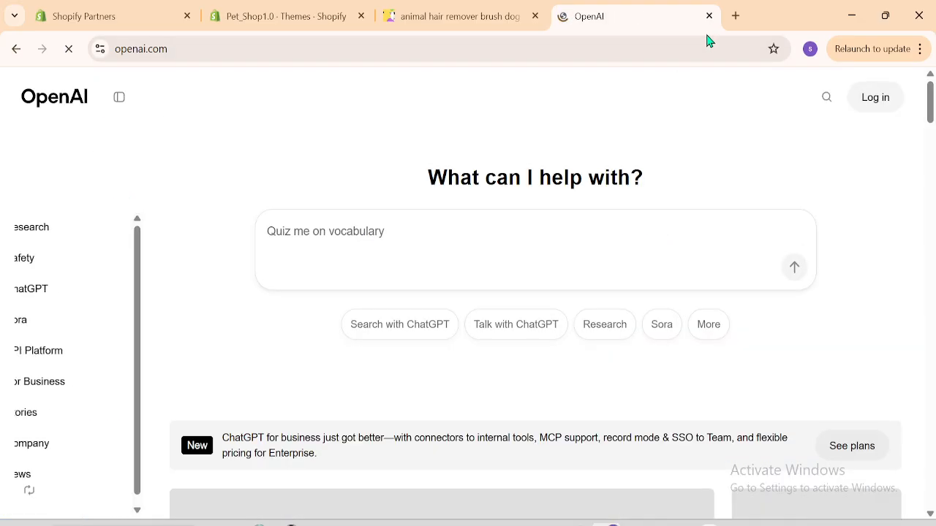
{"action": "left_click", "coordinate": [16, 49]}
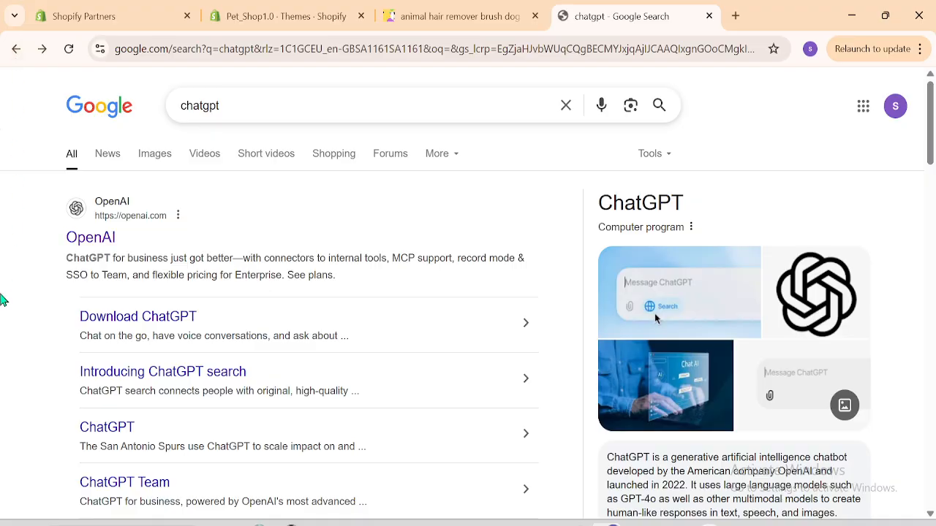
{"action": "scroll", "coordinate": [932, 139], "scroll_direction": "down", "scroll_amount": 1}
{"action": "left_click_drag", "start_coordinate": [932, 140], "coordinate": [935, 68]}
{"action": "left_click", "coordinate": [113, 244]}
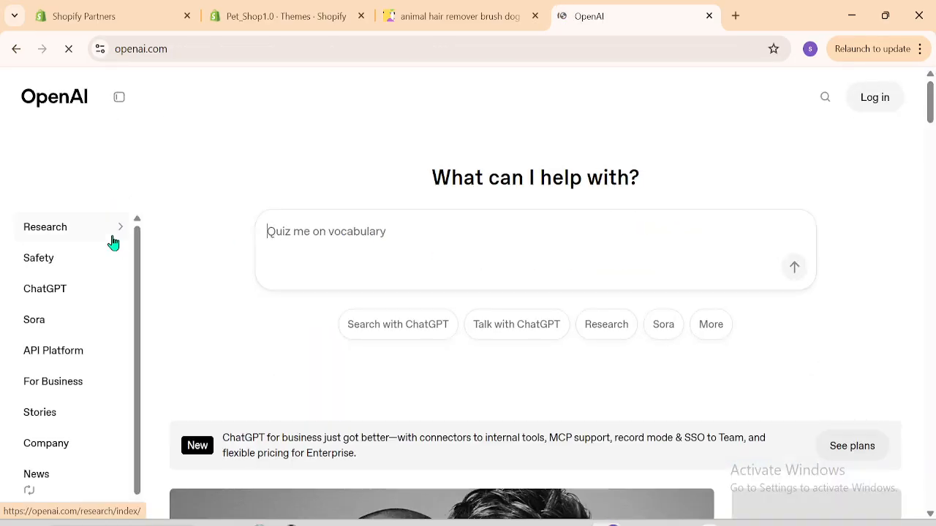
{"action": "left_click_drag", "start_coordinate": [932, 119], "coordinate": [931, 253]}
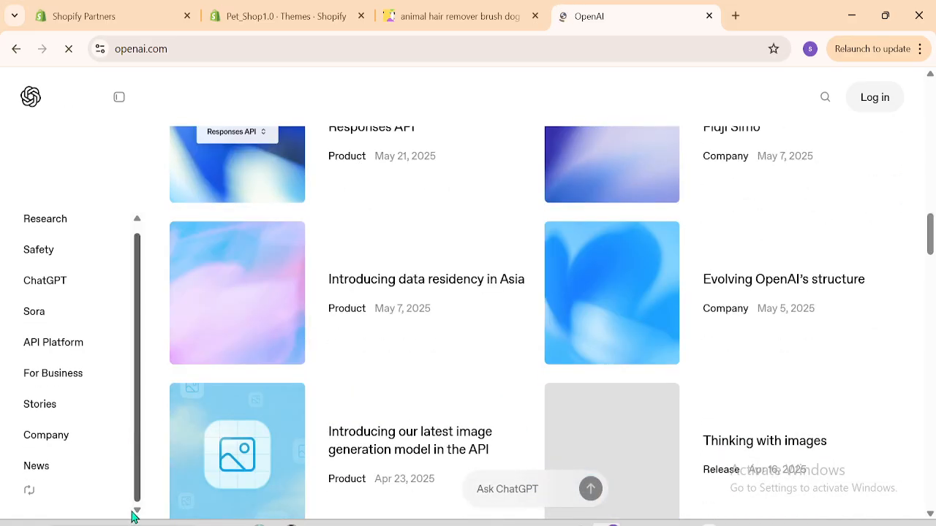
Replace the OpenAI tab with a new tab and search Google for "chatgpt" again.
{"action": "left_click", "coordinate": [735, 15]}
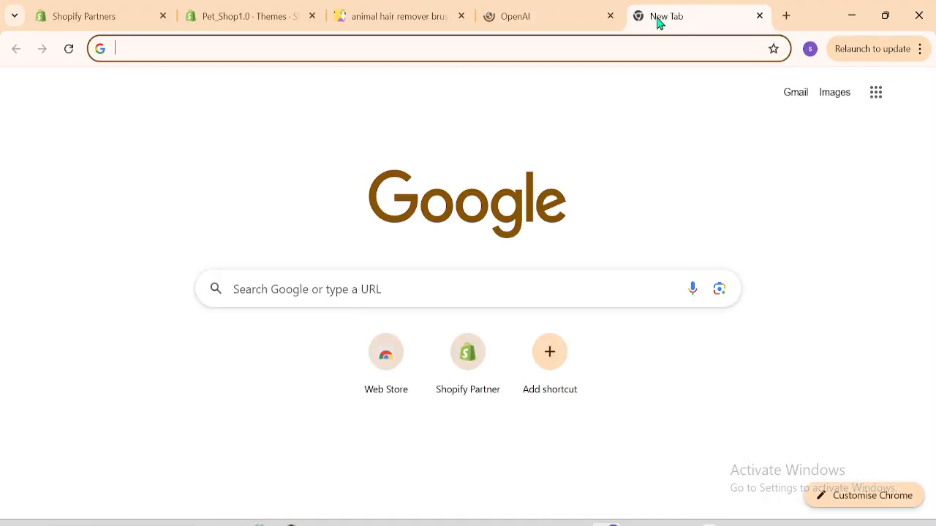
{"action": "left_click", "coordinate": [611, 15]}
{"action": "left_click", "coordinate": [319, 50]}
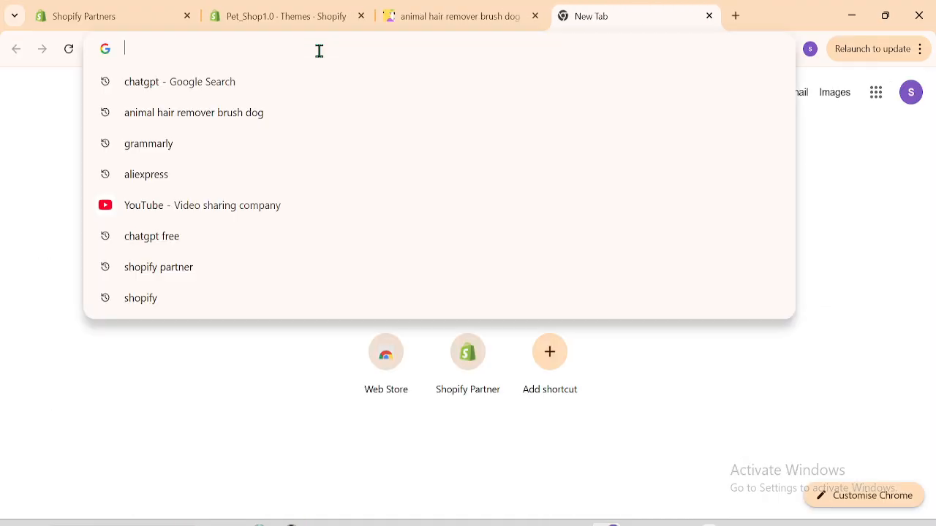
{"action": "type", "text": "cha"}
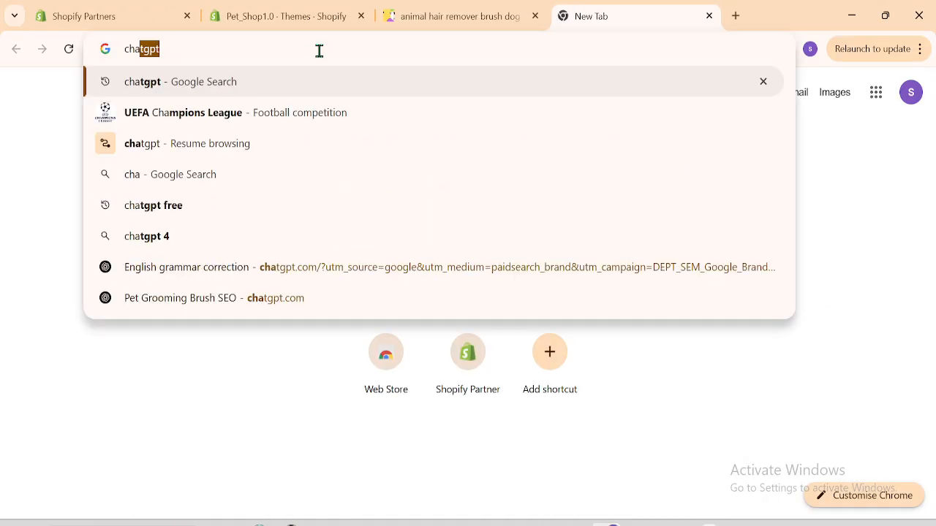
{"action": "key", "text": "Return"}
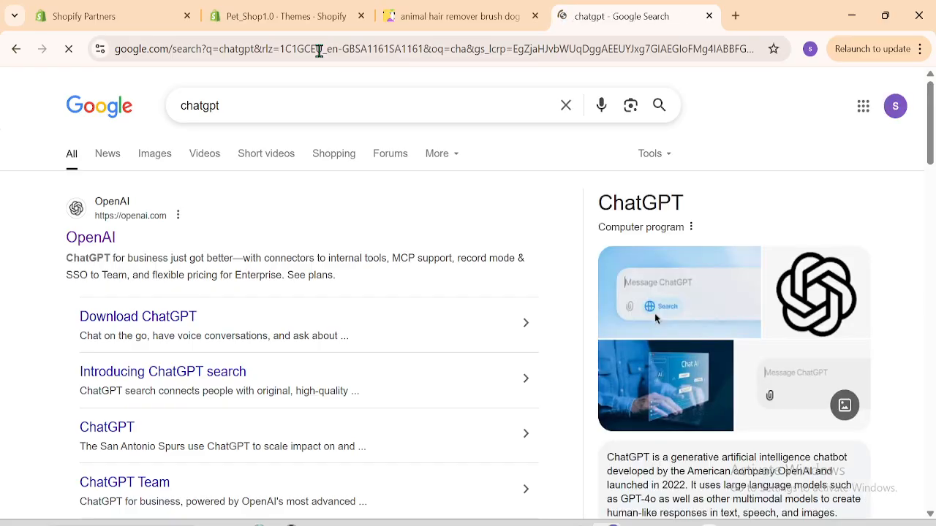
{"action": "mouse_move", "coordinate": [932, 150]}
{"action": "left_mouse_down"}
{"action": "mouse_move", "coordinate": [931, 457]}
{"action": "mouse_move", "coordinate": [931, 139]}
{"action": "left_mouse_up"}
{"action": "double_click", "coordinate": [238, 110]}
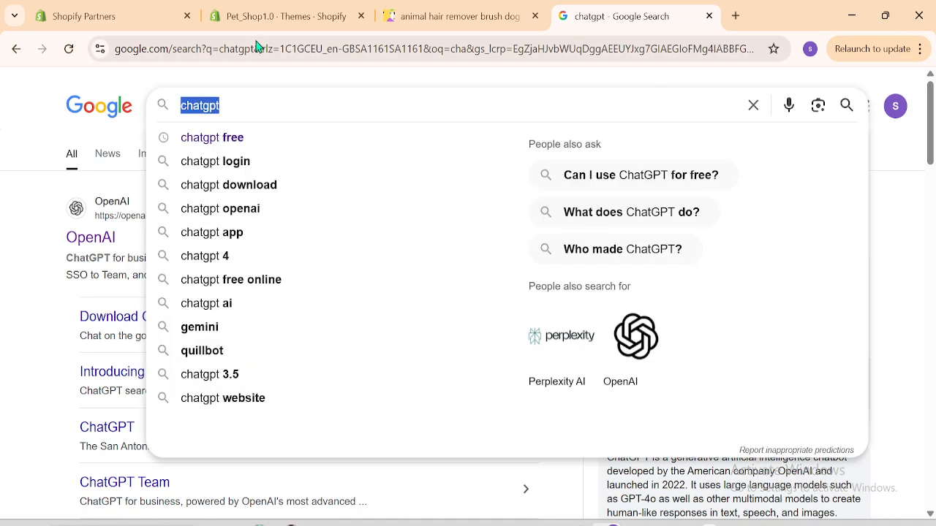
Go directly to chatgpt.com and choose to stay logged out.
{"action": "left_click", "coordinate": [256, 16]}
{"action": "left_click", "coordinate": [661, 13]}
{"action": "left_click", "coordinate": [316, 49]}
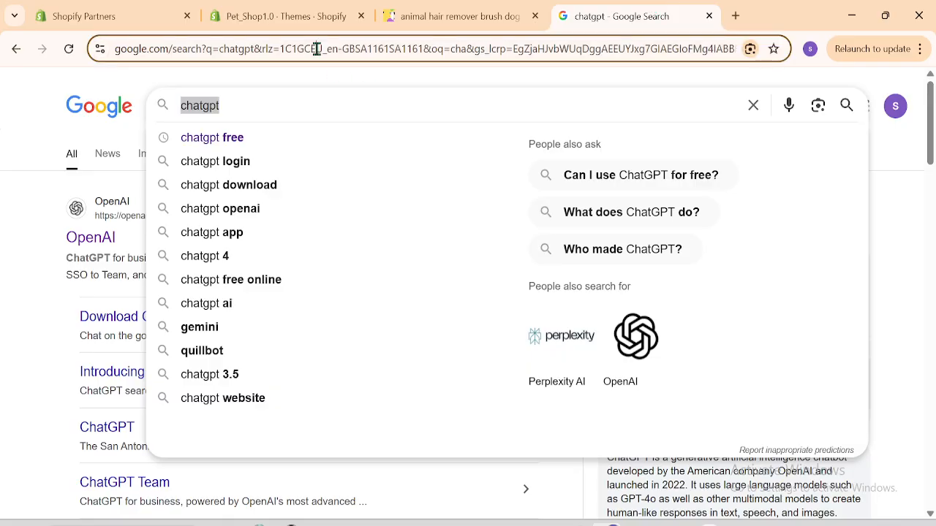
{"action": "type", "text": "chatgpt."}
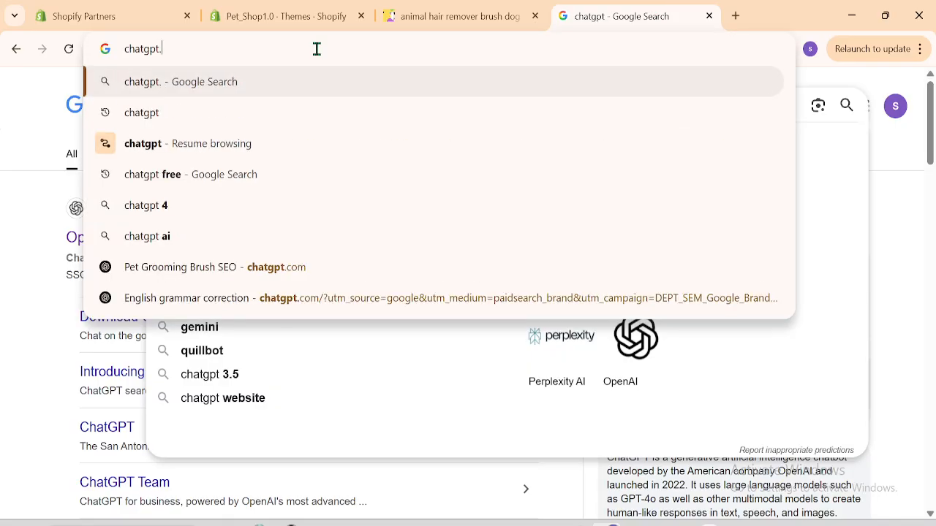
{"action": "type", "text": "com"}
{"action": "key", "text": "Return"}
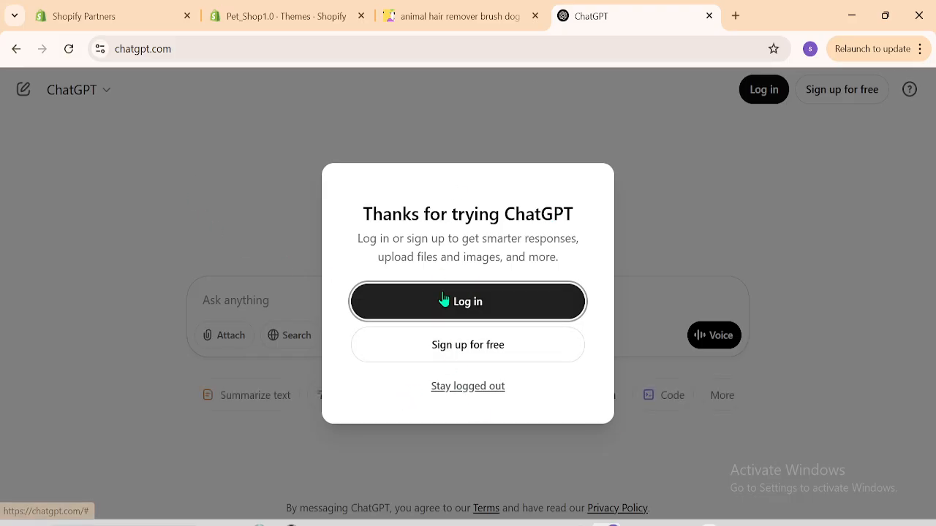
{"action": "left_click", "coordinate": [466, 388]}
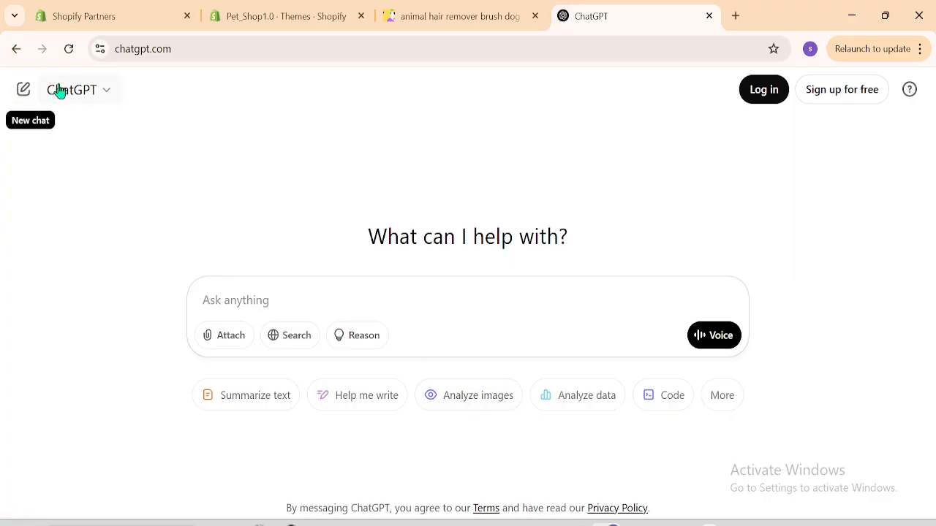
Check the store's product page, and ask ChatGPT "dog related 20 ta blog post er jonno seo friendly title deo".
{"action": "left_click", "coordinate": [384, 7]}
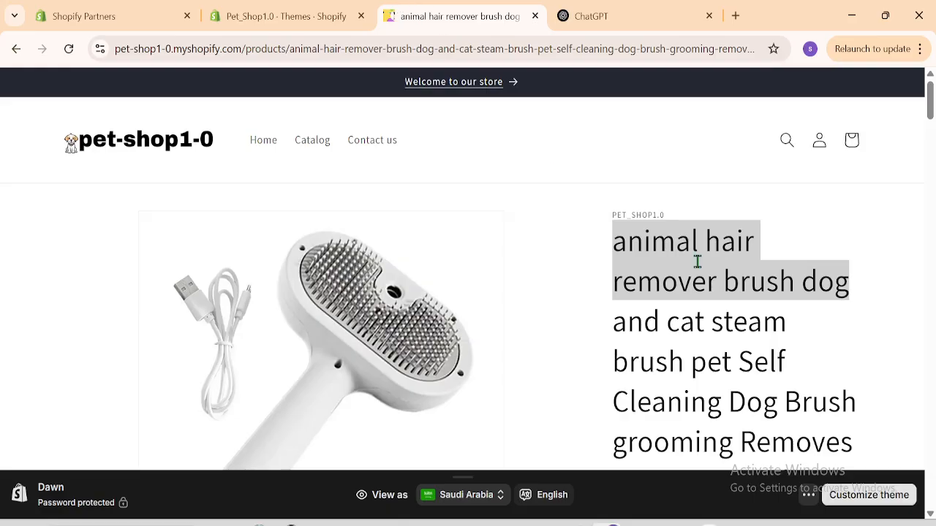
{"action": "left_click", "coordinate": [662, 9]}
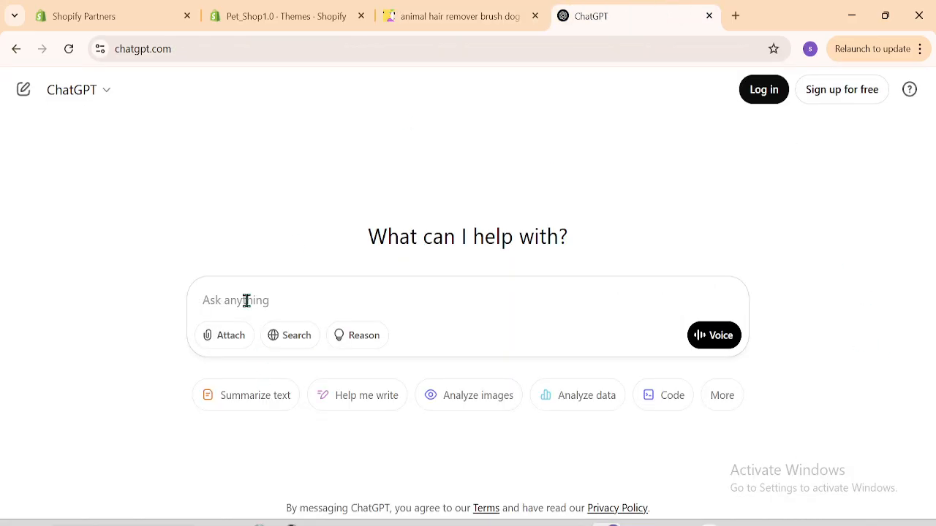
{"action": "type", "text": "do"}
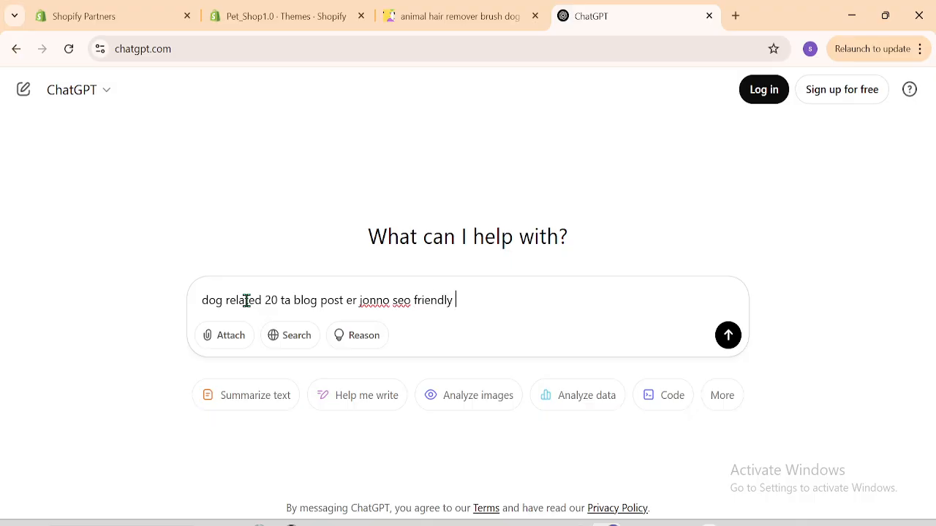
{"action": "type", "text": "deo"}
{"action": "key", "text": "Return"}
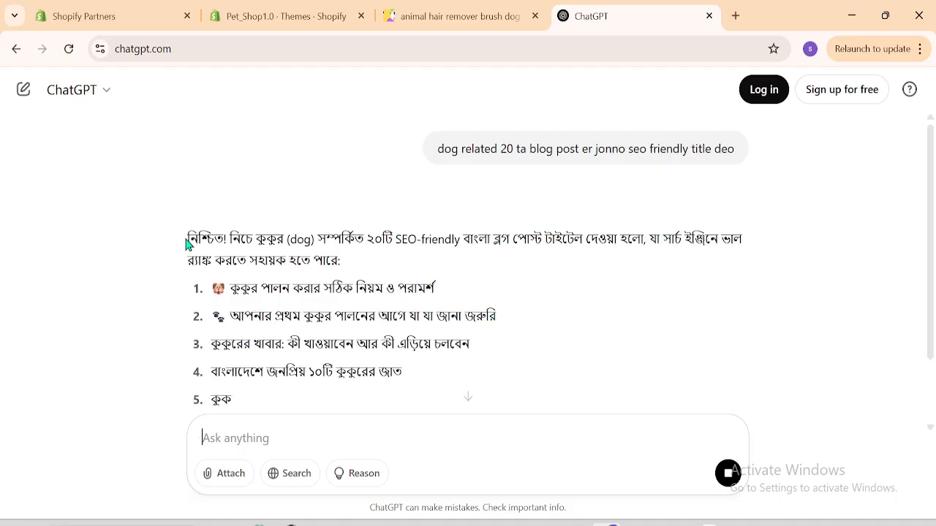
Request the blog titles in English with the prompt "english e deo" and look over the list.
{"action": "scroll", "coordinate": [934, 358], "scroll_direction": "down", "scroll_amount": 2}
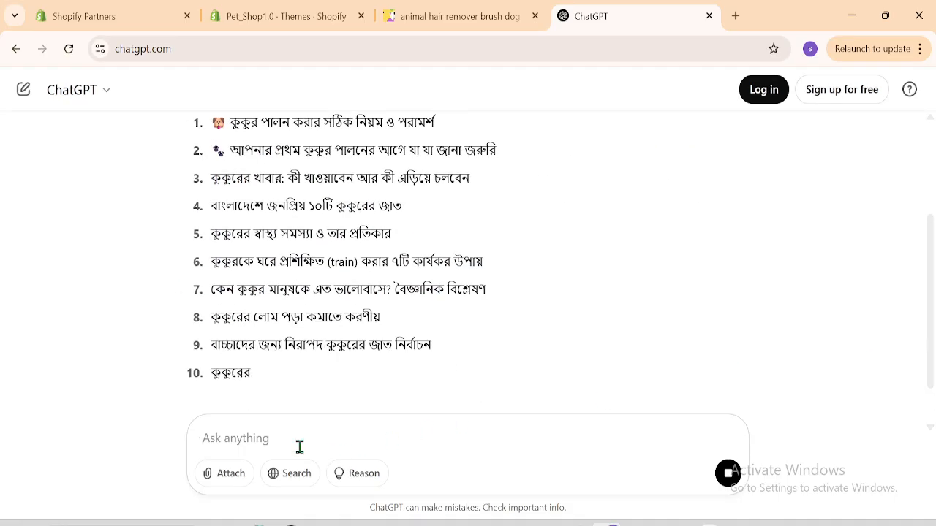
{"action": "type", "text": "engli"}
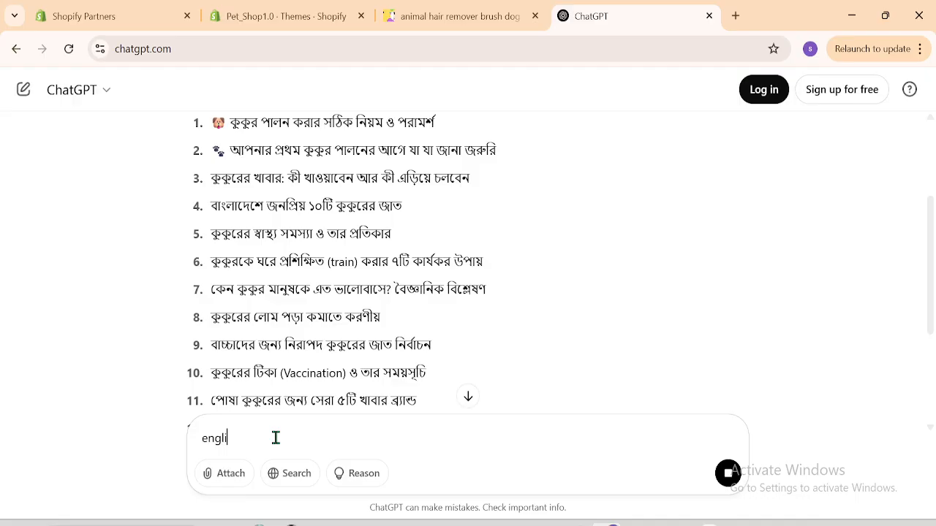
{"action": "type", "text": "sh e deo"}
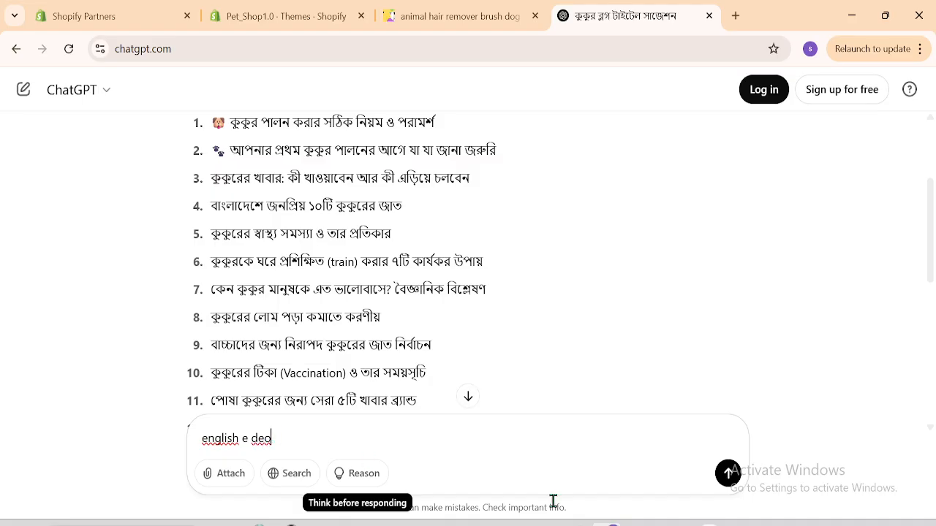
{"action": "left_click", "coordinate": [726, 474]}
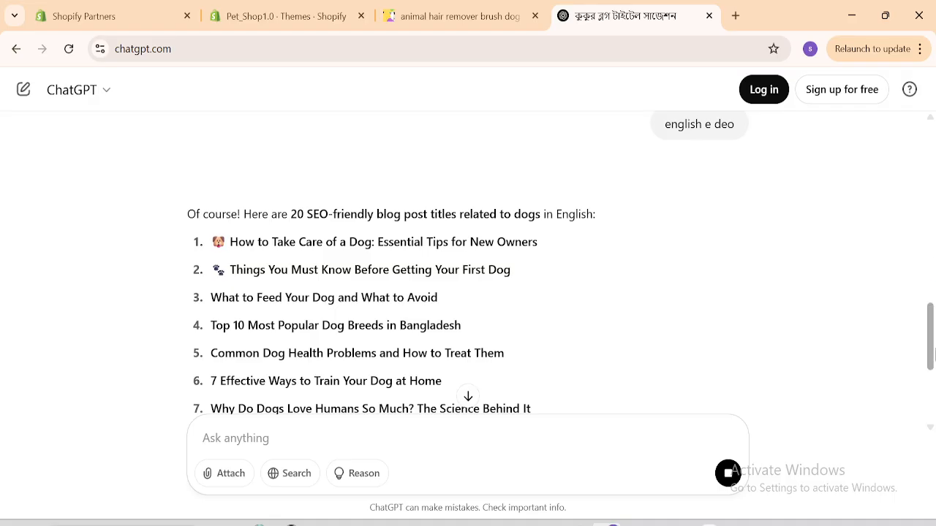
{"action": "left_click_drag", "start_coordinate": [933, 335], "coordinate": [935, 391]}
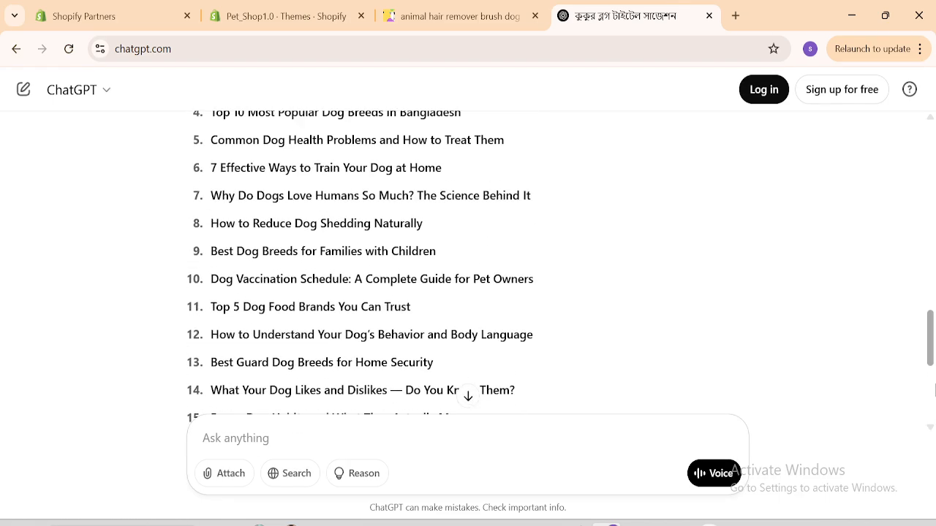
Return to the store's product page and copy the full title of the animal hair remover brush.
{"action": "left_click", "coordinate": [383, 11]}
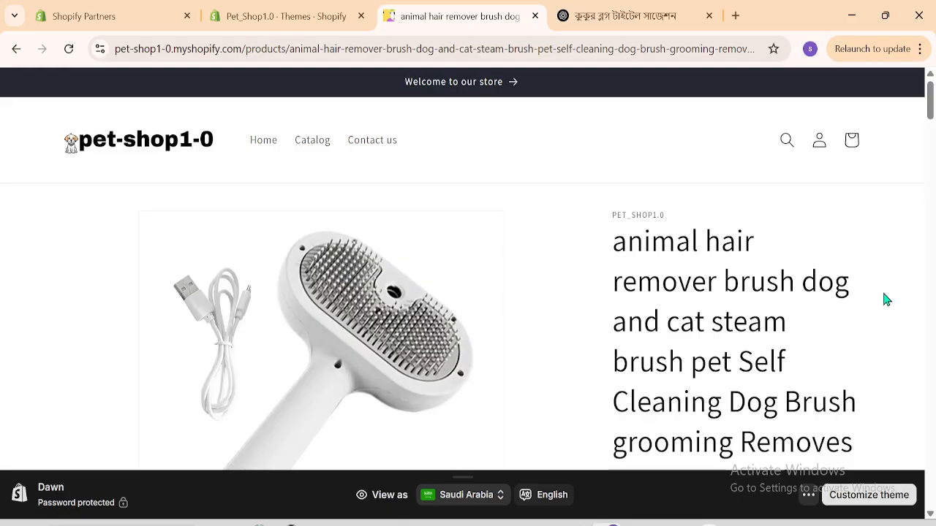
{"action": "left_click_drag", "start_coordinate": [929, 110], "coordinate": [930, 134]}
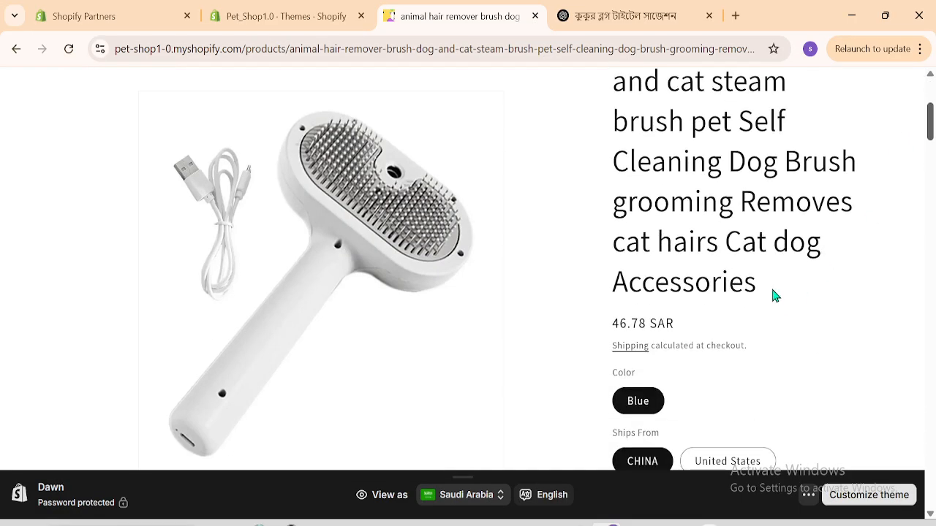
{"action": "mouse_move", "coordinate": [777, 296]}
{"action": "left_mouse_down"}
{"action": "mouse_move", "coordinate": [621, 77]}
{"action": "mouse_move", "coordinate": [593, 198]}
{"action": "mouse_move", "coordinate": [600, 253]}
{"action": "mouse_move", "coordinate": [615, 251]}
{"action": "left_mouse_up"}
{"action": "right_click", "coordinate": [614, 251]}
{"action": "left_click", "coordinate": [354, 258]}
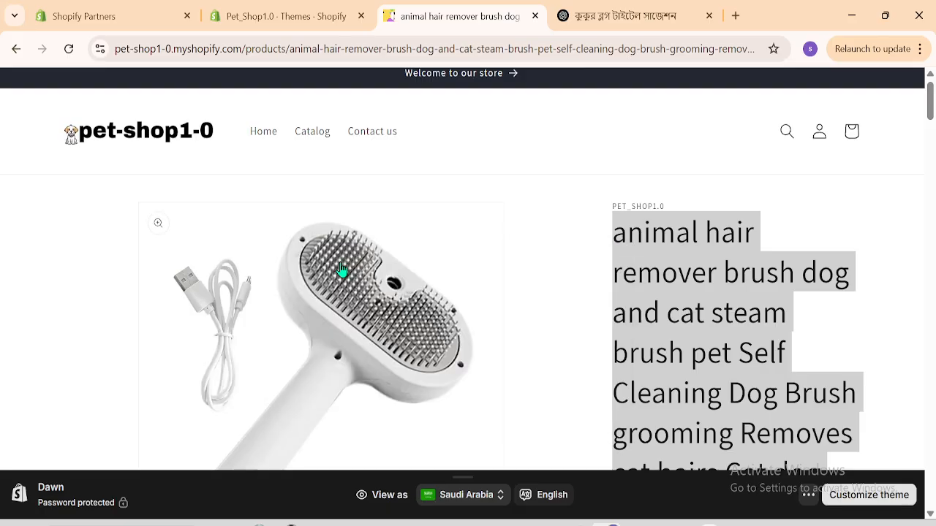
Send ChatGPT the quoted product title plus "eta niye 1000 word ekti blog post likhe deo jeta google rank korbe and ami amar product link korte chai".
{"action": "left_click", "coordinate": [583, 8]}
{"action": "left_click", "coordinate": [270, 441]}
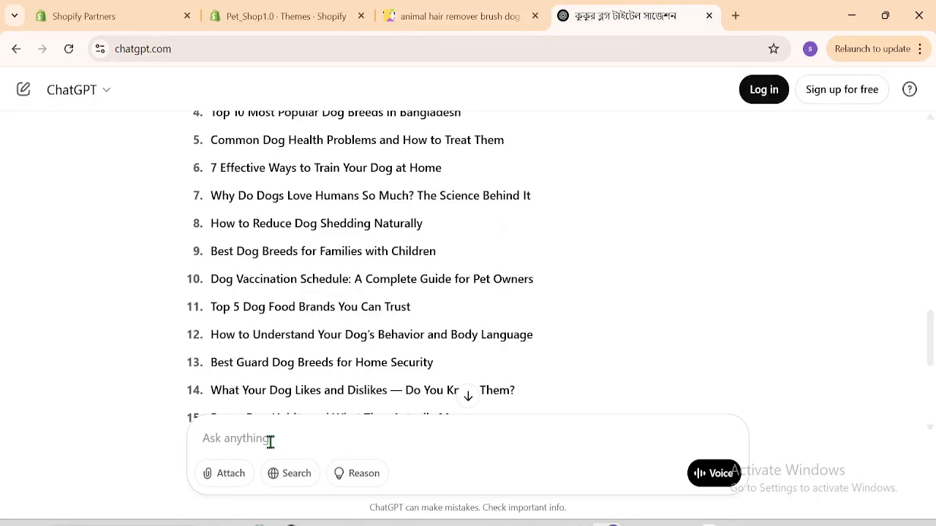
{"action": "type", "text": "\""}
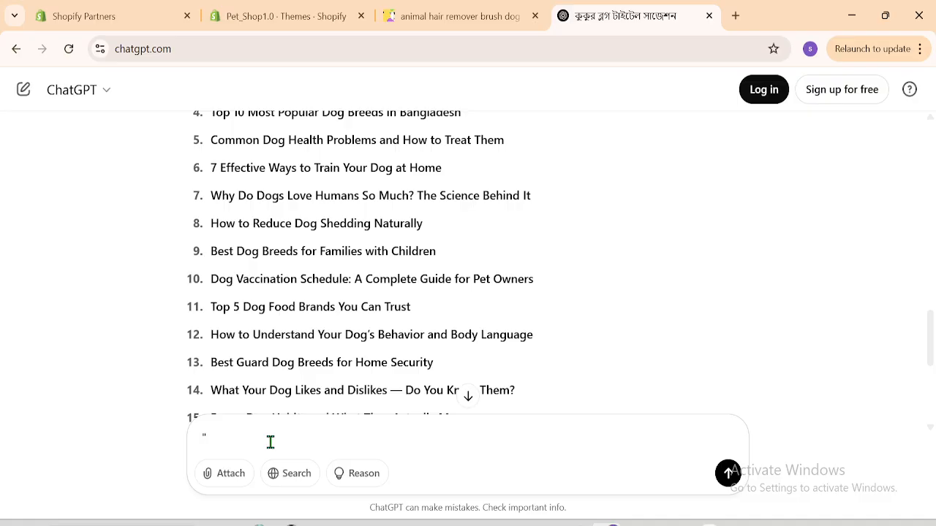
{"action": "key", "text": "ctrl+v"}
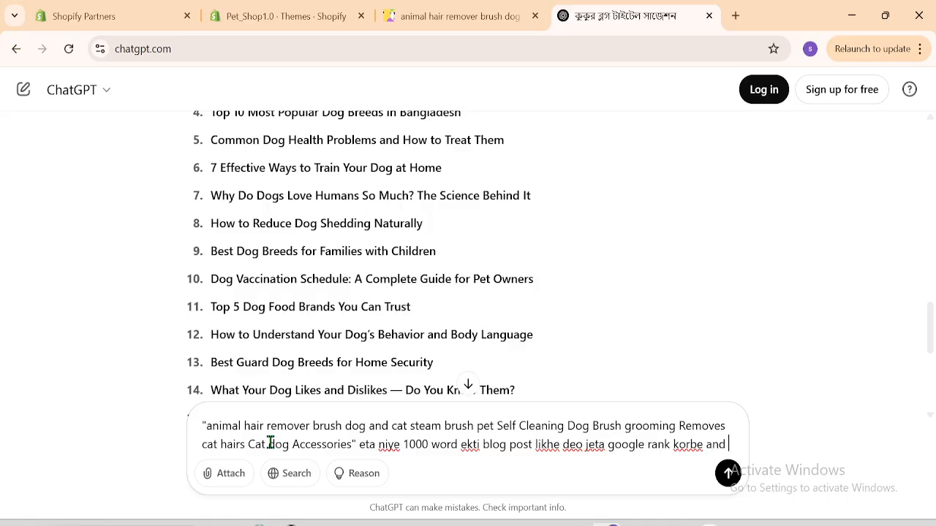
{"action": "type", "text": "ami amar product link korte chai"}
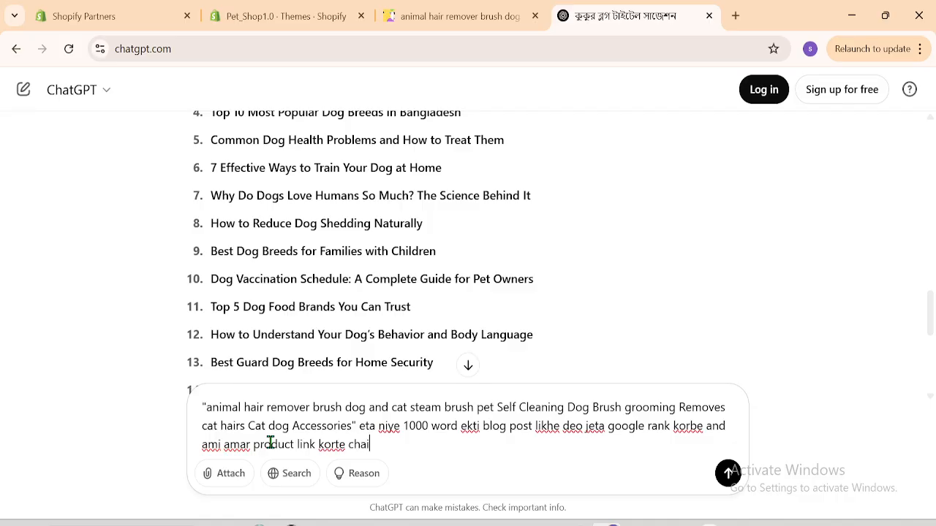
{"action": "key", "text": "Return"}
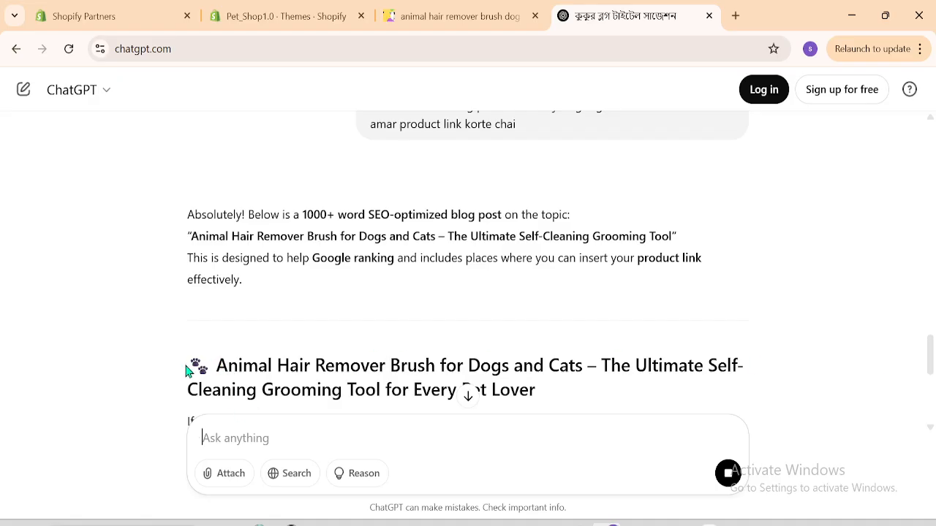
Copy the generated blog post's main heading about the Animal Hair Remover Brush and look over the article text.
{"action": "mouse_move", "coordinate": [186, 371]}
{"action": "left_mouse_down"}
{"action": "mouse_move", "coordinate": [546, 382]}
{"action": "mouse_move", "coordinate": [785, 304]}
{"action": "left_mouse_up"}
{"action": "key", "text": "ctrl+c"}
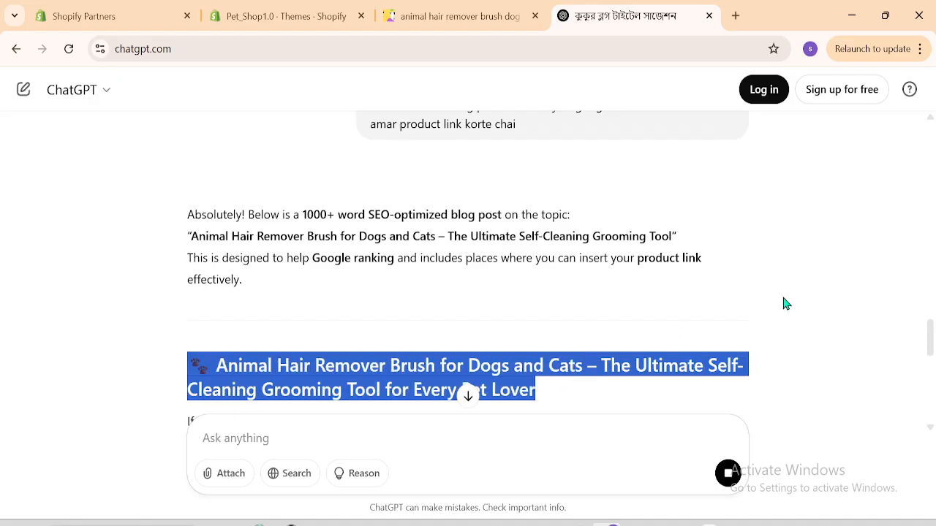
{"action": "left_click", "coordinate": [785, 301]}
{"action": "left_click_drag", "start_coordinate": [932, 343], "coordinate": [935, 459]}
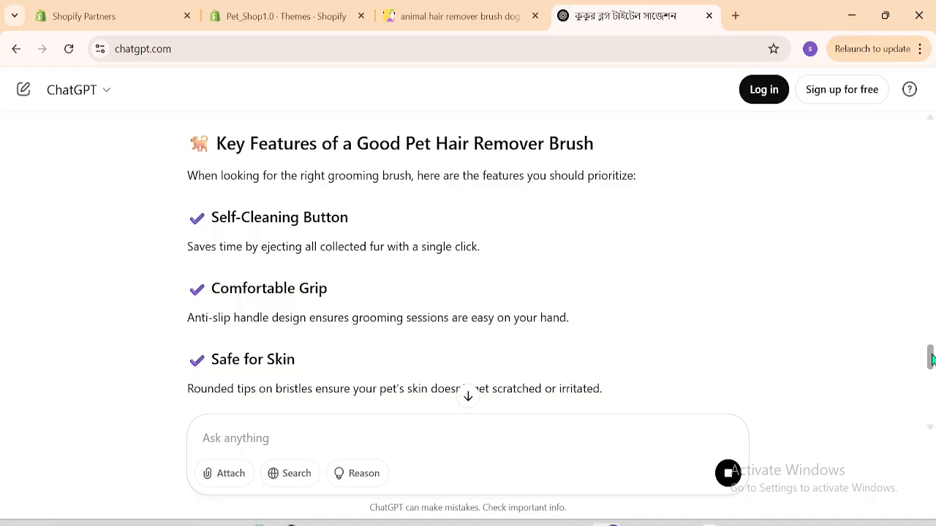
{"action": "mouse_move", "coordinate": [931, 354]}
{"action": "left_mouse_down"}
{"action": "mouse_move", "coordinate": [931, 380]}
{"action": "mouse_move", "coordinate": [933, 267]}
{"action": "mouse_move", "coordinate": [934, 282]}
{"action": "left_mouse_up"}
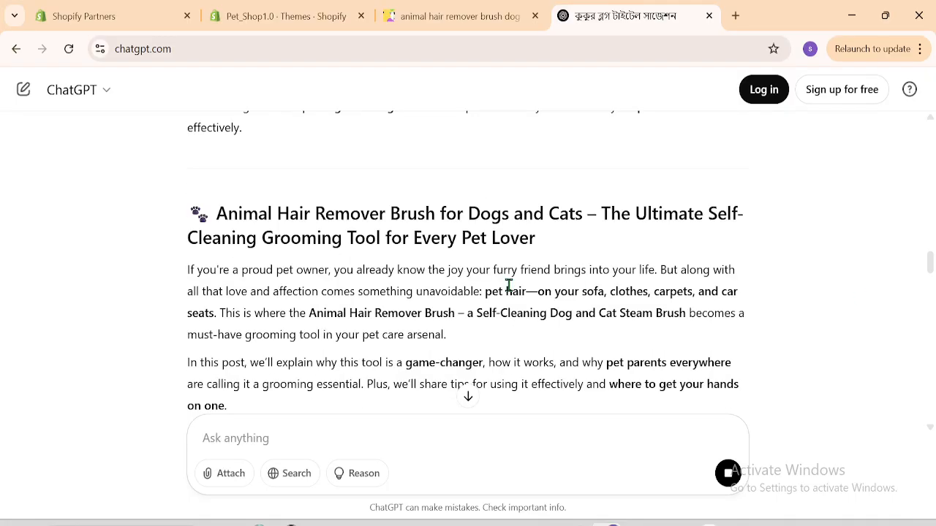
{"action": "left_click_drag", "start_coordinate": [555, 248], "coordinate": [126, 229]}
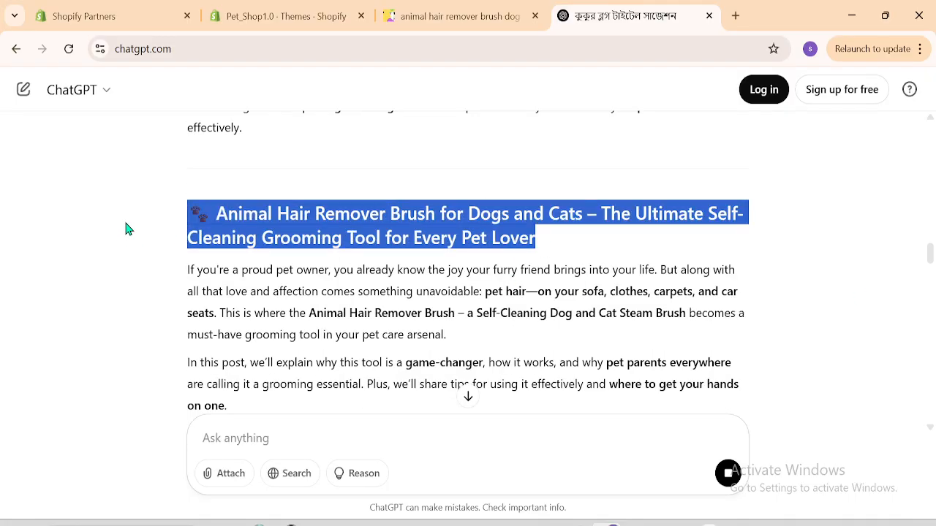
Switch to the Shopify admin, create a new blog post and paste the copied heading as its title.
{"action": "left_click", "coordinate": [247, 11]}
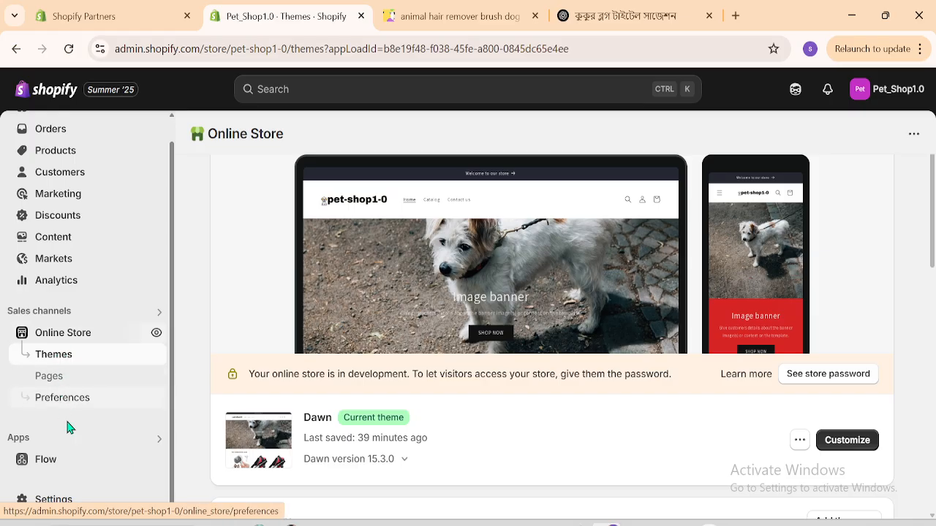
{"action": "left_click", "coordinate": [64, 247]}
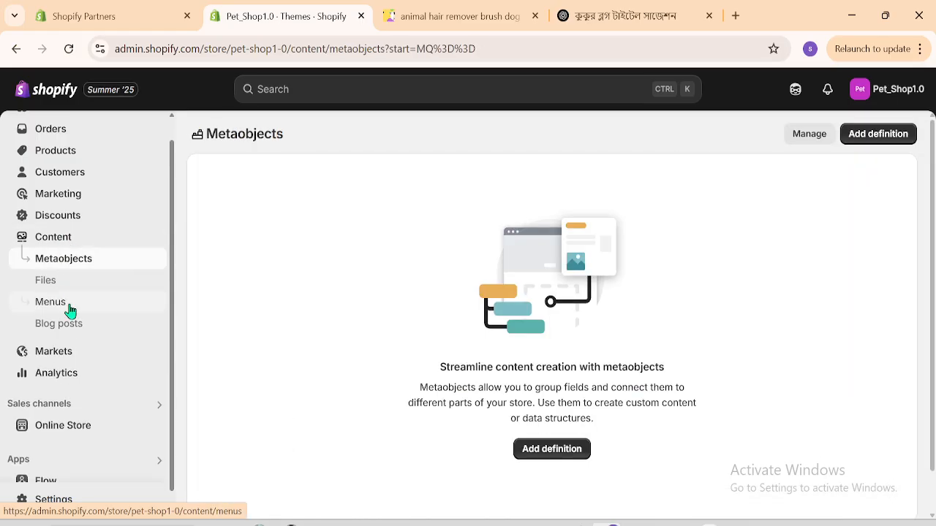
{"action": "left_click", "coordinate": [56, 329]}
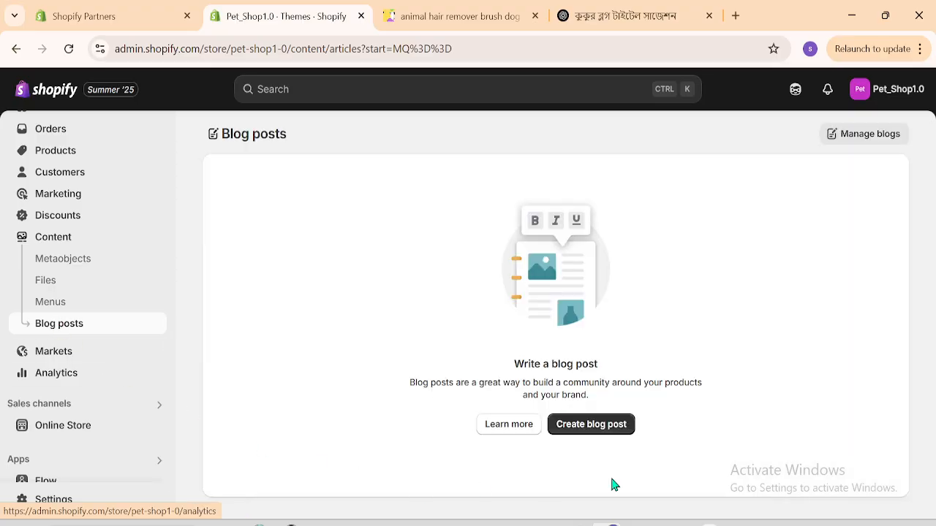
{"action": "left_click", "coordinate": [583, 426]}
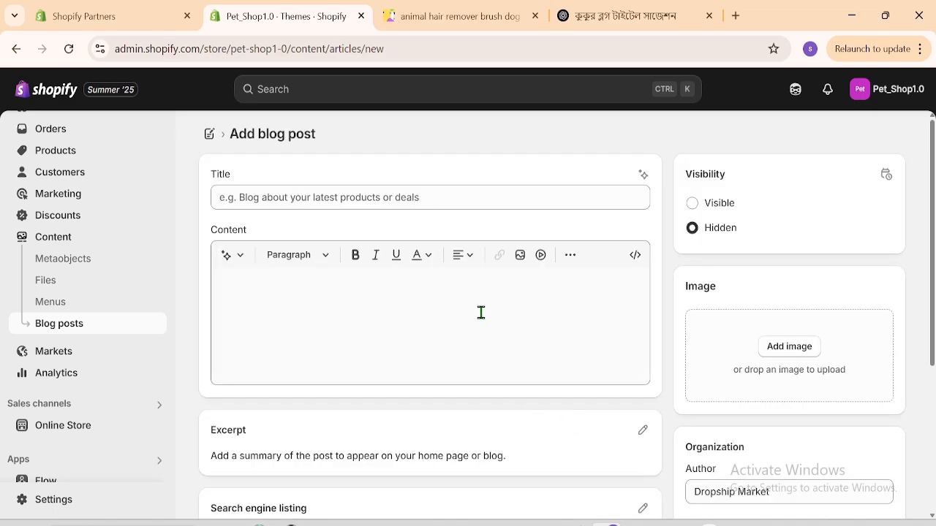
{"action": "left_click", "coordinate": [351, 200]}
{"action": "key", "text": "ctrl+v"}
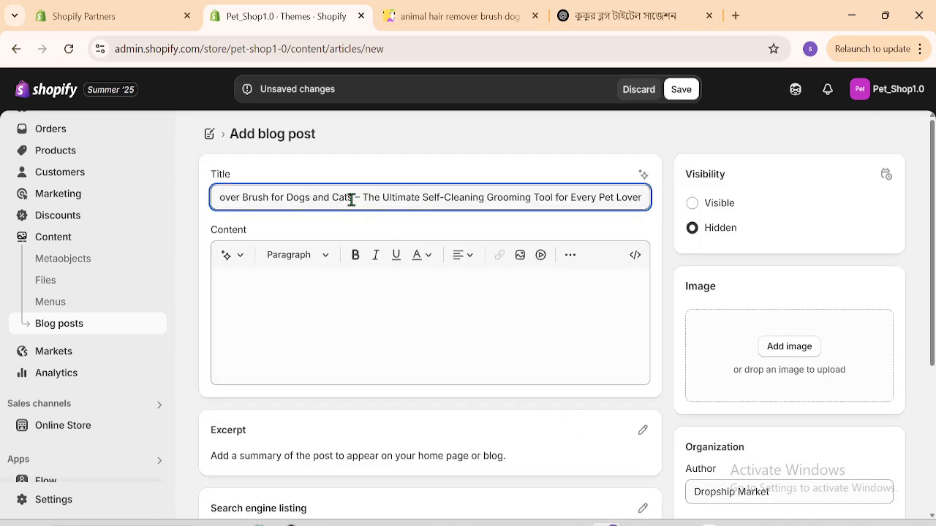
Copy the article body below the main heading in ChatGPT and paste it into the Shopify blog post's content.
{"action": "left_click", "coordinate": [236, 281]}
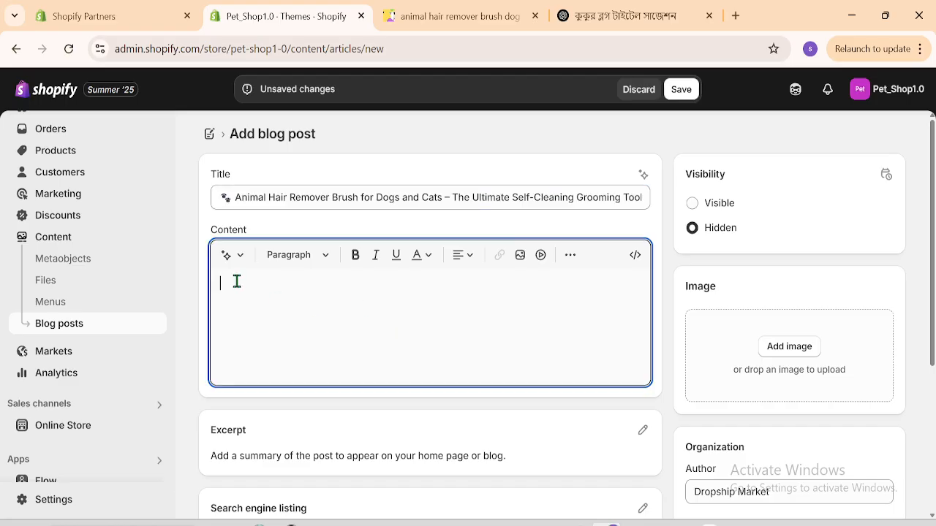
{"action": "left_click", "coordinate": [564, 11]}
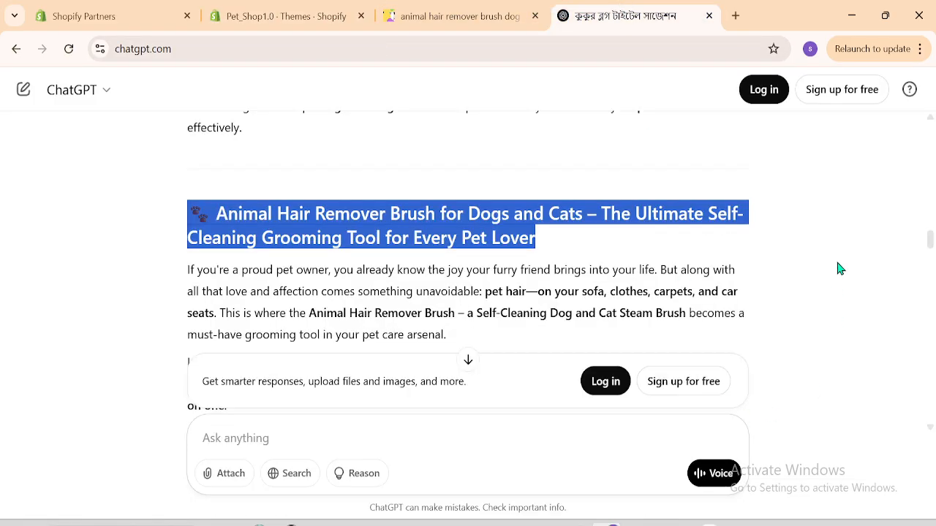
{"action": "left_click", "coordinate": [154, 282]}
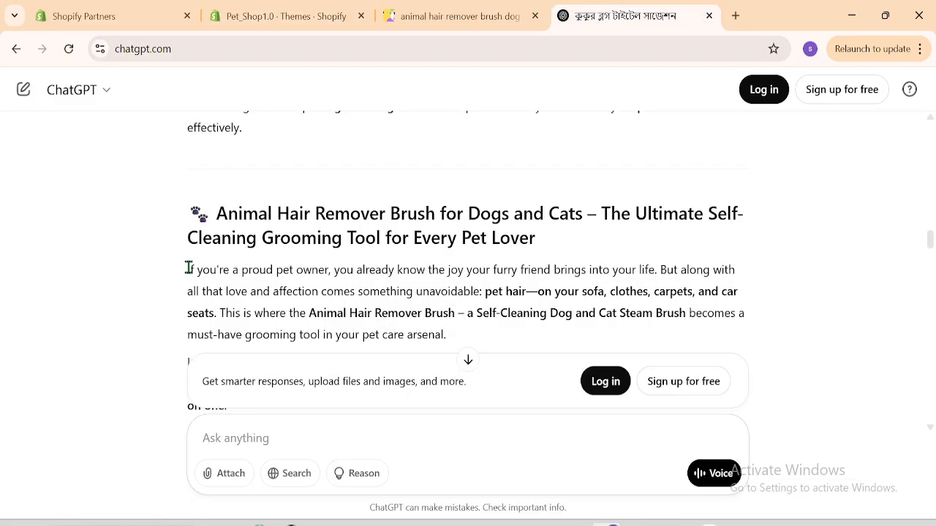
{"action": "left_click_drag", "start_coordinate": [188, 268], "coordinate": [832, 217]}
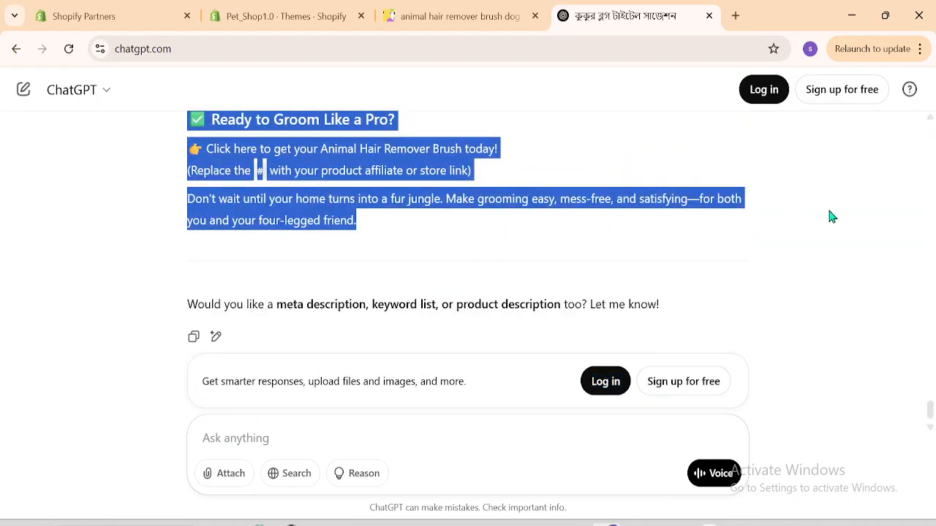
{"action": "left_click", "coordinate": [412, 9]}
{"action": "left_click", "coordinate": [310, 10]}
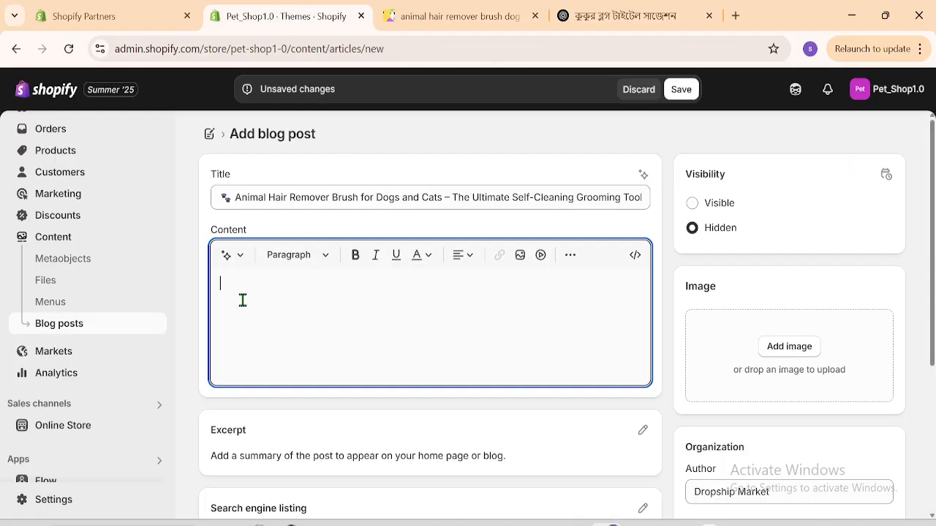
{"action": "key", "text": "ctrl+v"}
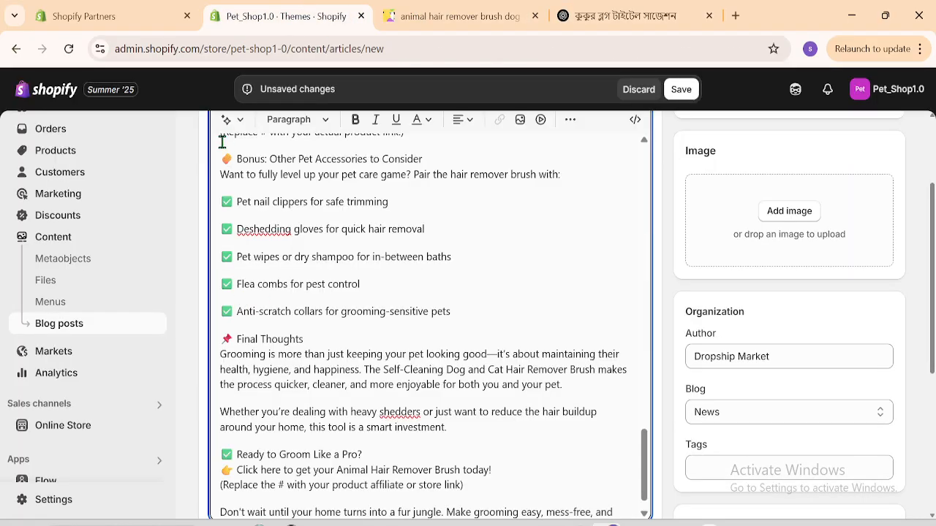
Replace "(Replace the # with your product affiliate or store link)" near the article's end with the URL copied from the store's product page.
{"action": "scroll", "coordinate": [645, 487], "scroll_direction": "down", "scroll_amount": 1}
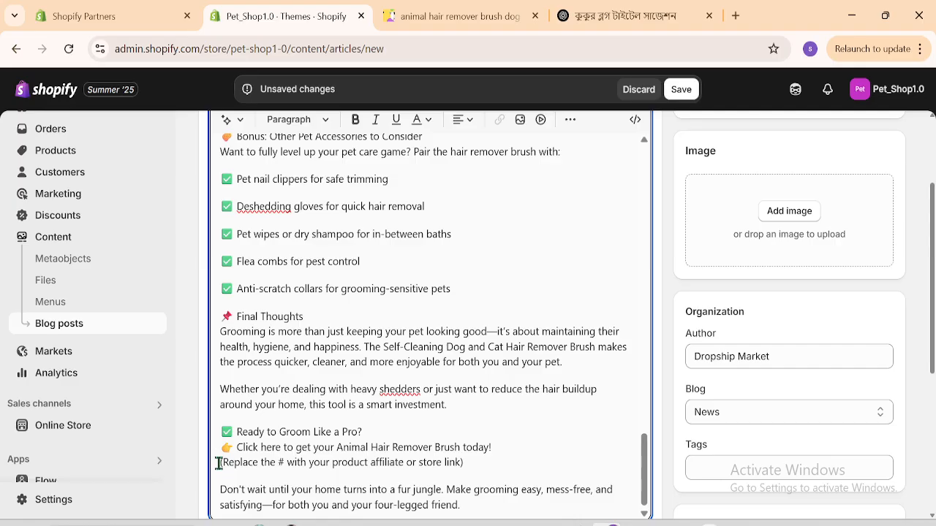
{"action": "triple_click", "coordinate": [424, 462]}
{"action": "left_click_drag", "start_coordinate": [478, 462], "coordinate": [226, 466]}
{"action": "left_click", "coordinate": [432, 14]}
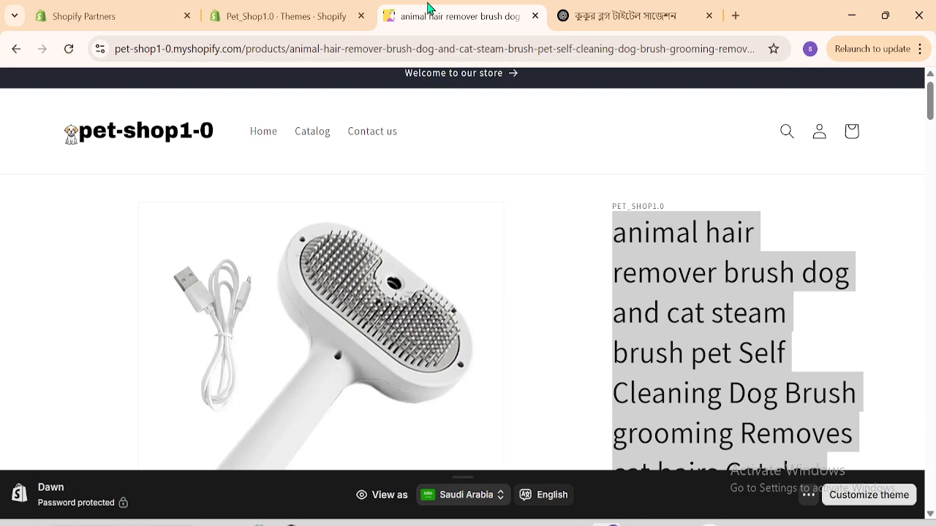
{"action": "left_click", "coordinate": [316, 49]}
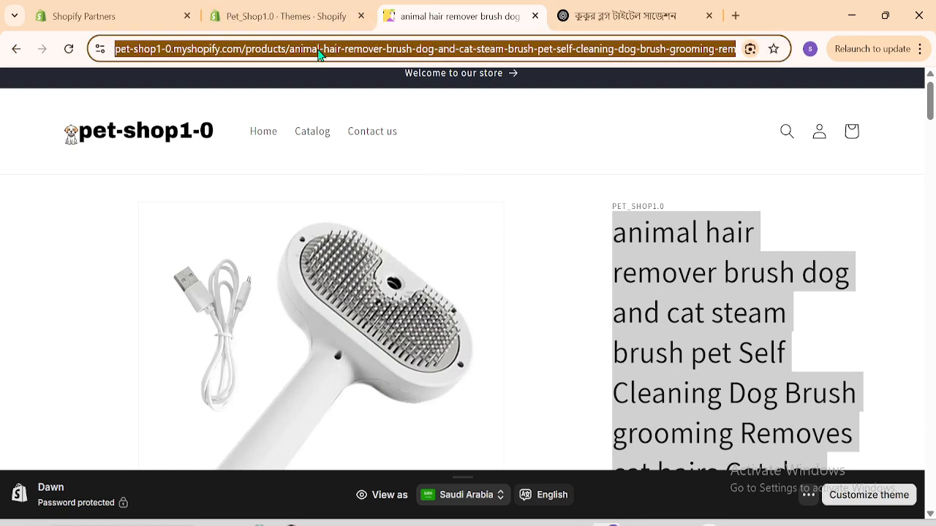
{"action": "right_click", "coordinate": [318, 49]}
{"action": "left_click", "coordinate": [363, 194]}
{"action": "left_click", "coordinate": [261, 11]}
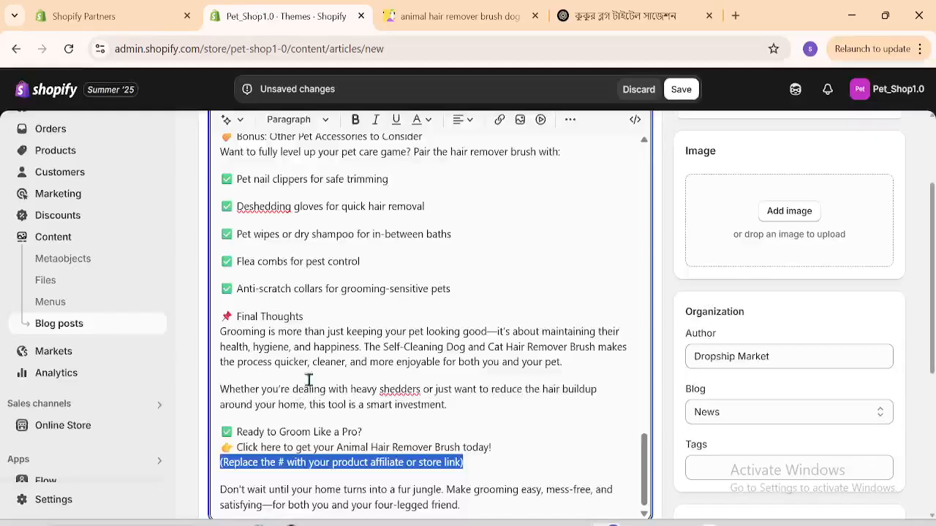
{"action": "key", "text": "ctrl+v"}
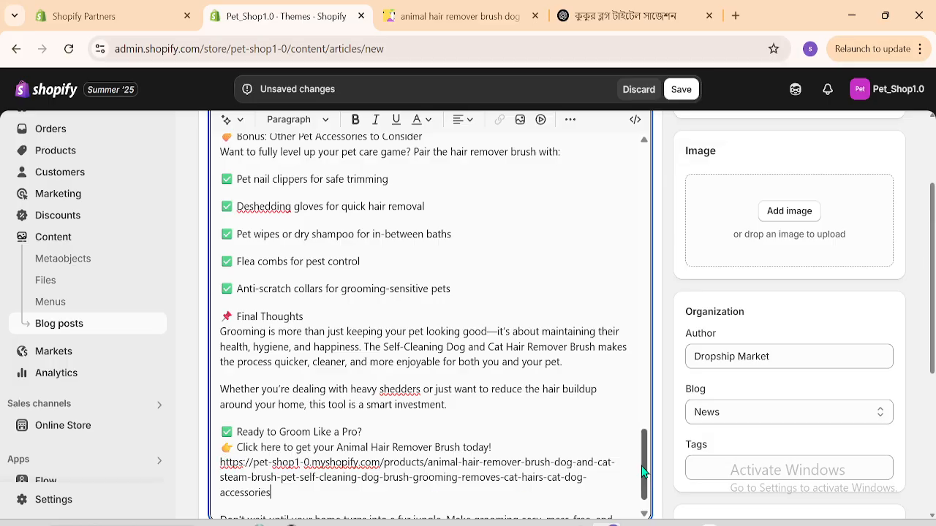
Replace the pasted product URL with the text "click here product".
{"action": "scroll", "coordinate": [248, 476], "scroll_direction": "down", "scroll_amount": 1}
{"action": "left_click_drag", "start_coordinate": [282, 463], "coordinate": [151, 429]}
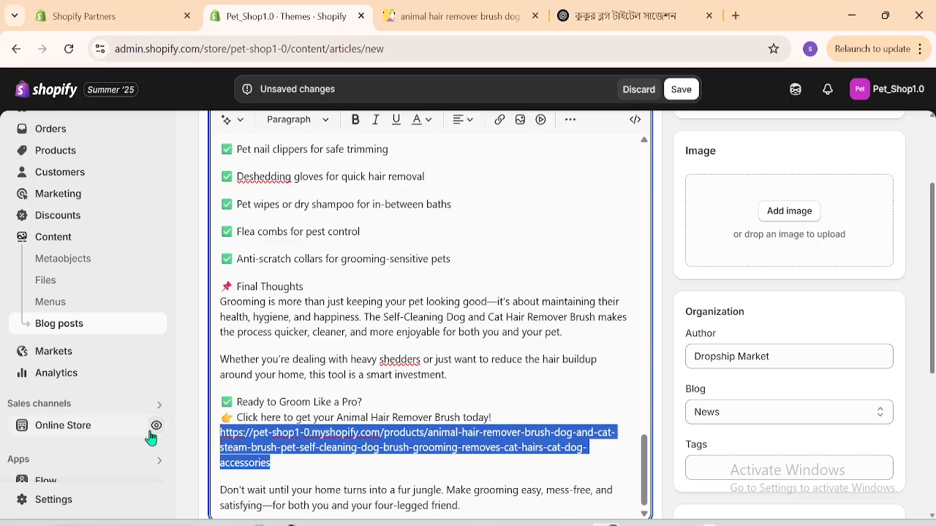
{"action": "type", "text": "click here product"}
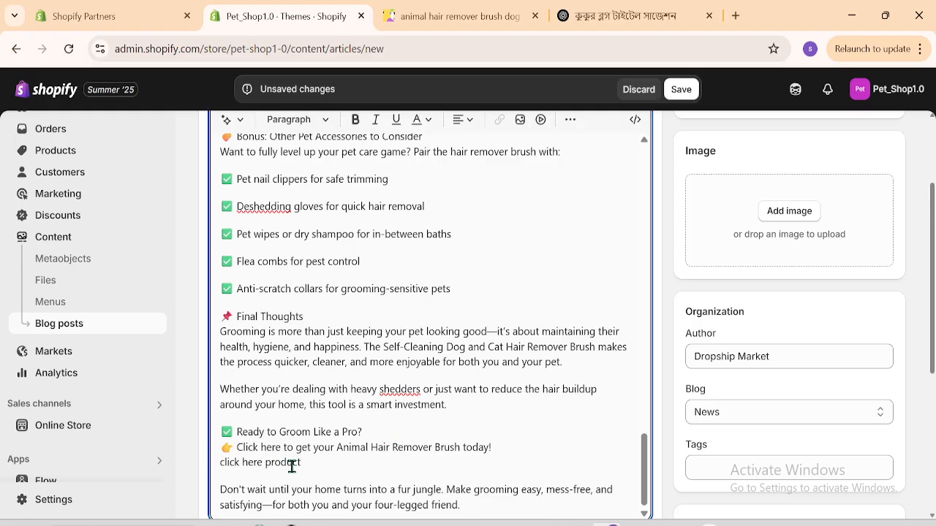
Link "click here product" to the copied product page URL, opening in the same window, and check the product page.
{"action": "left_click_drag", "start_coordinate": [315, 460], "coordinate": [221, 466]}
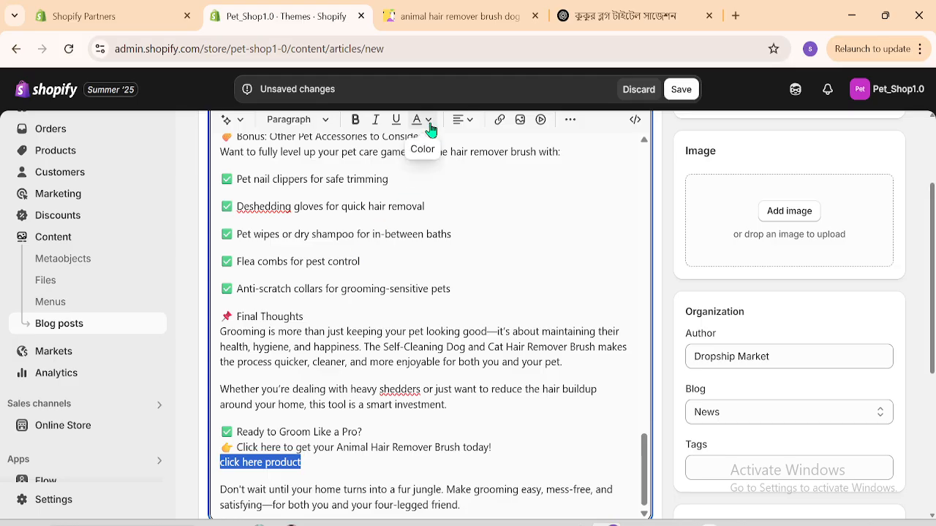
{"action": "left_click", "coordinate": [498, 123]}
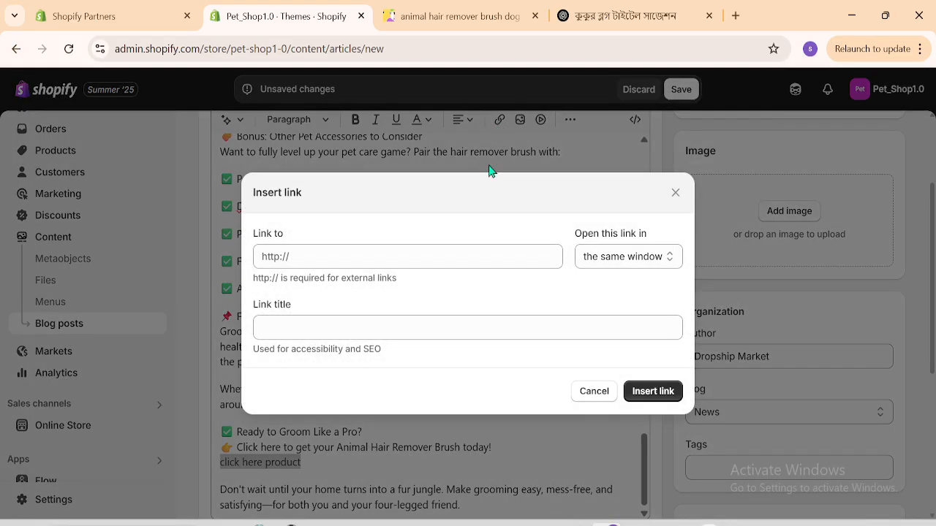
{"action": "left_click", "coordinate": [296, 329]}
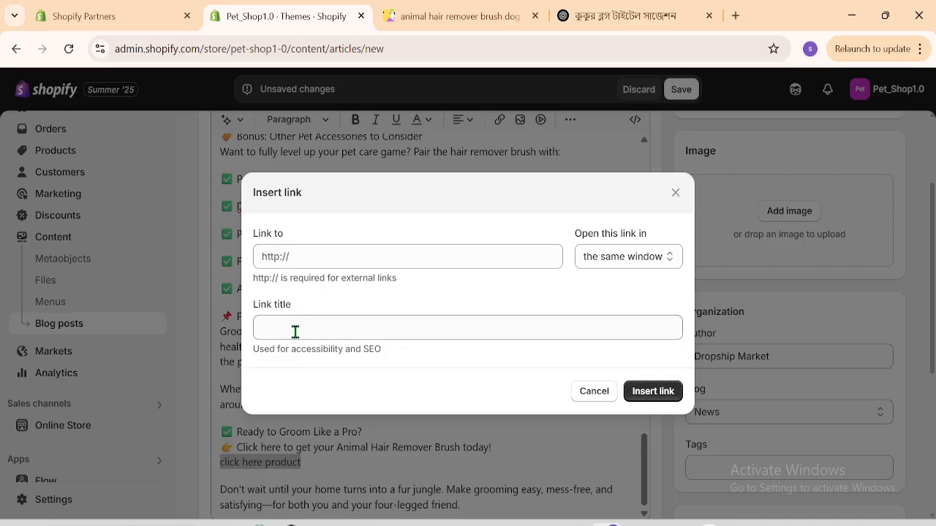
{"action": "left_click", "coordinate": [295, 329]}
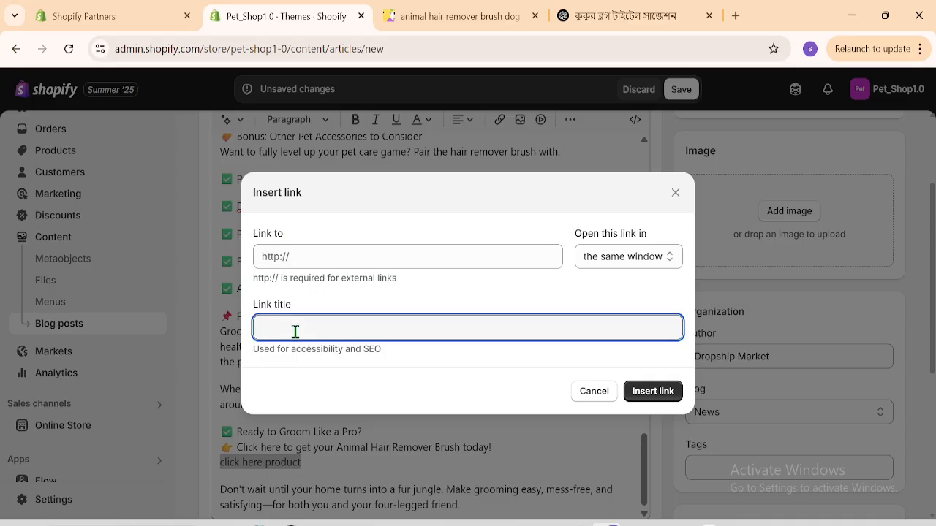
{"action": "left_click", "coordinate": [308, 258]}
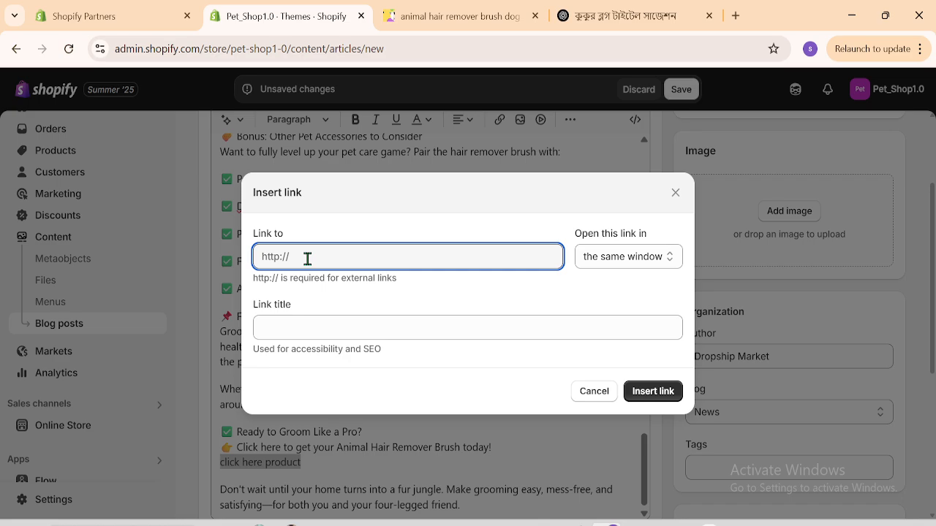
{"action": "key", "text": "ctrl+v"}
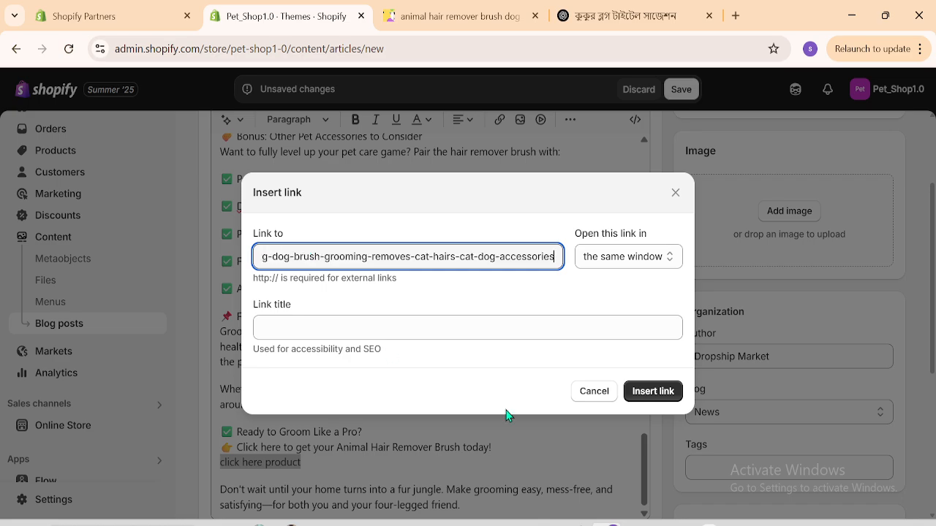
{"action": "left_click", "coordinate": [648, 394]}
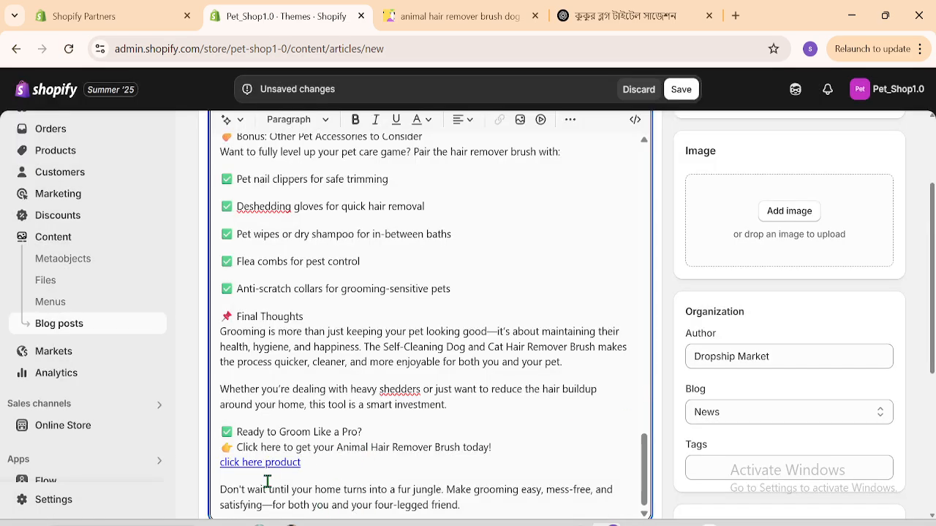
{"action": "left_click", "coordinate": [424, 8]}
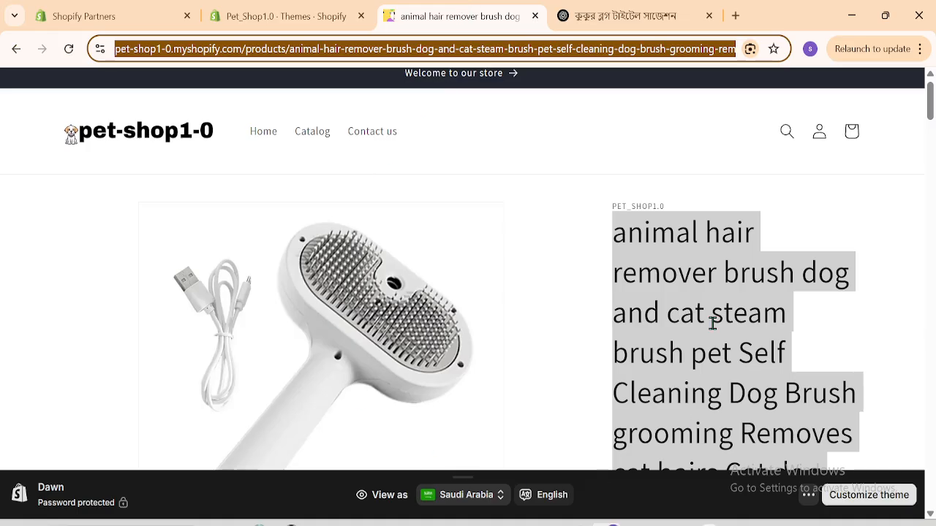
{"action": "left_click", "coordinate": [309, 9]}
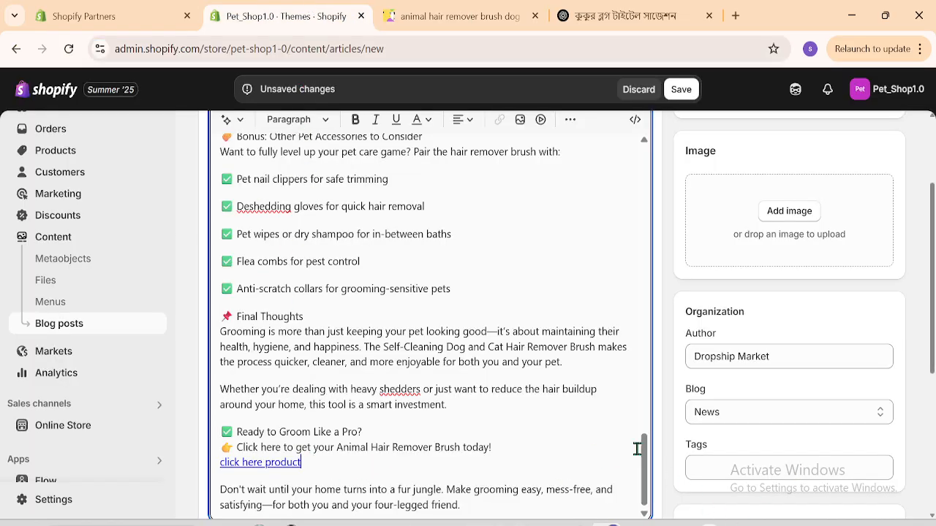
Make the article's opening sentence, "If you're a proud pet owner, you already know the joy your furry friend brings into your life.", bold.
{"action": "scroll", "coordinate": [648, 438], "scroll_direction": "up", "scroll_amount": 1}
{"action": "left_click_drag", "start_coordinate": [647, 437], "coordinate": [640, 159]}
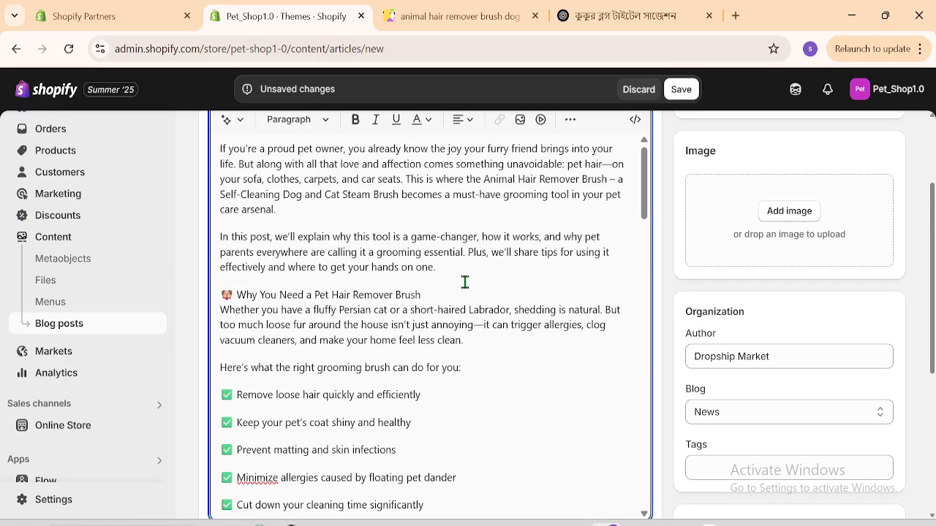
{"action": "left_click_drag", "start_coordinate": [465, 282], "coordinate": [215, 237]}
{"action": "left_click", "coordinate": [373, 155]}
{"action": "left_click_drag", "start_coordinate": [237, 164], "coordinate": [211, 146]}
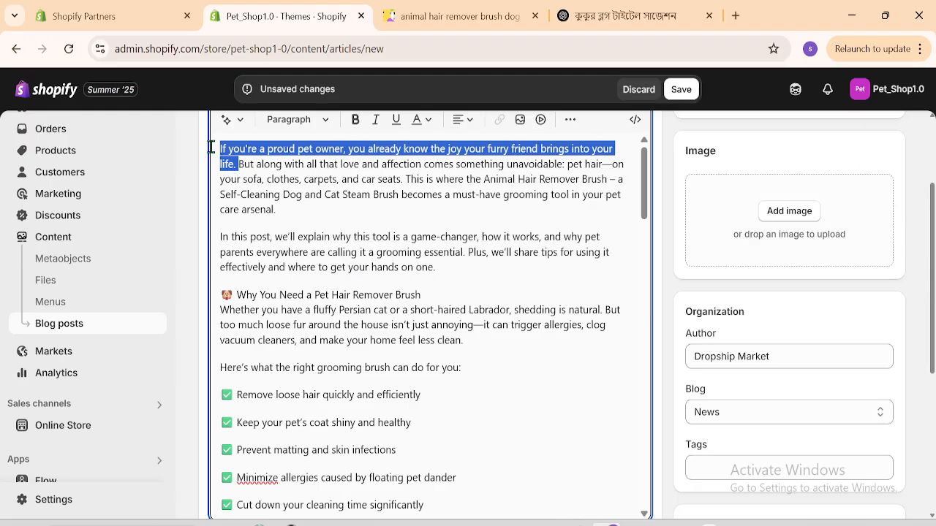
{"action": "left_click", "coordinate": [355, 120]}
Try the Heading 2 style on the opening paragraph and undo it.
{"action": "left_click", "coordinate": [323, 120]}
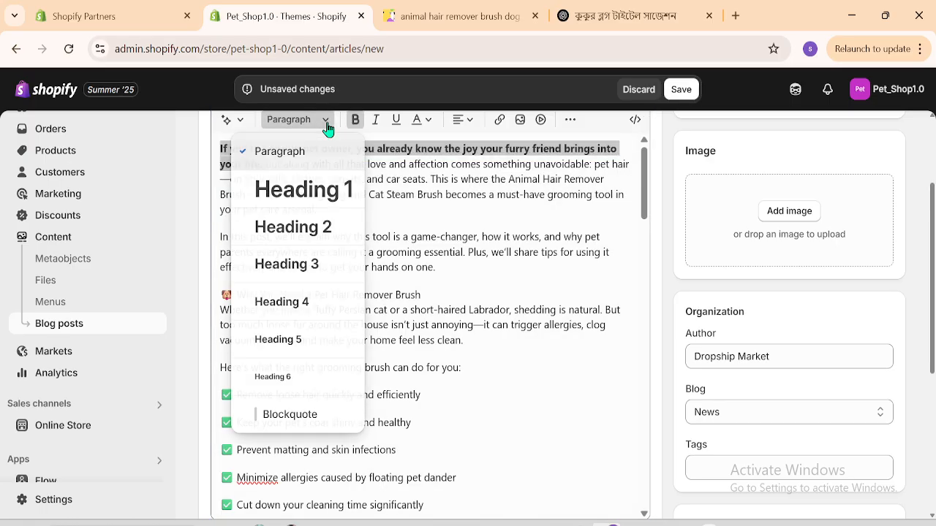
{"action": "left_click", "coordinate": [291, 231]}
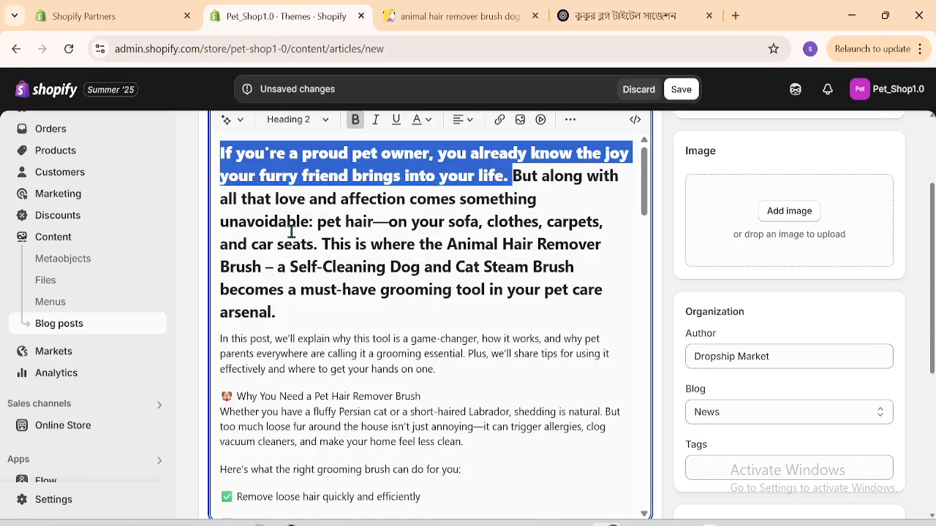
{"action": "key", "text": "ctrl+z"}
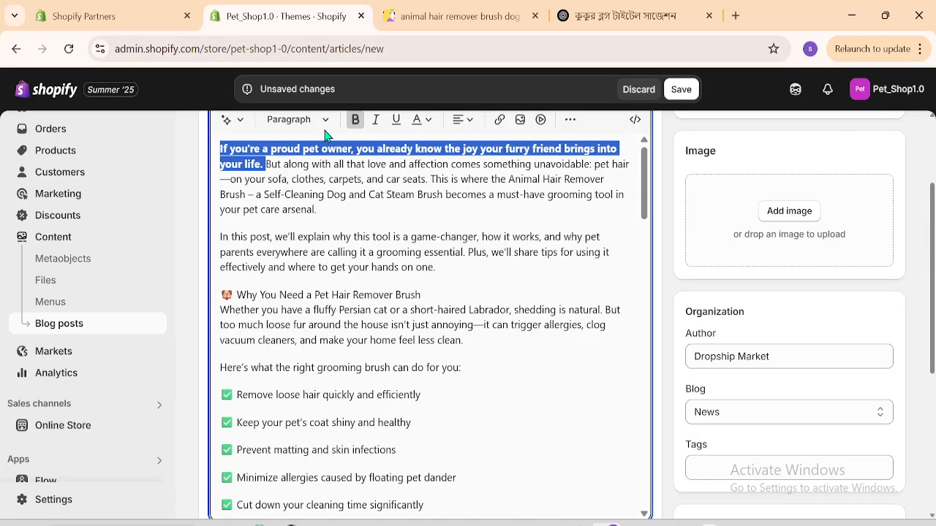
Separate the bold opening sentence into its own paragraph and style it as Heading 3.
{"action": "left_click", "coordinate": [265, 166]}
{"action": "key", "text": "Return"}
{"action": "key", "text": "Return"}
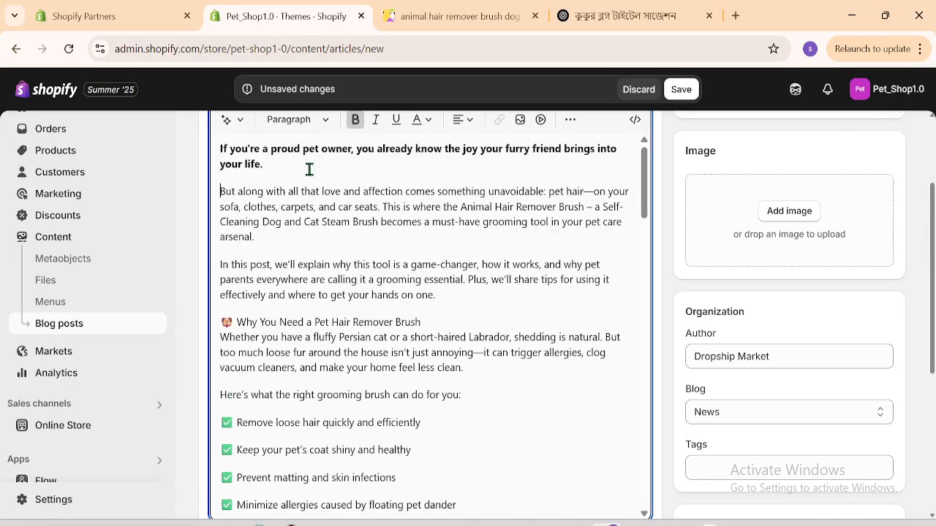
{"action": "left_click_drag", "start_coordinate": [263, 164], "coordinate": [194, 146]}
{"action": "left_click", "coordinate": [314, 120]}
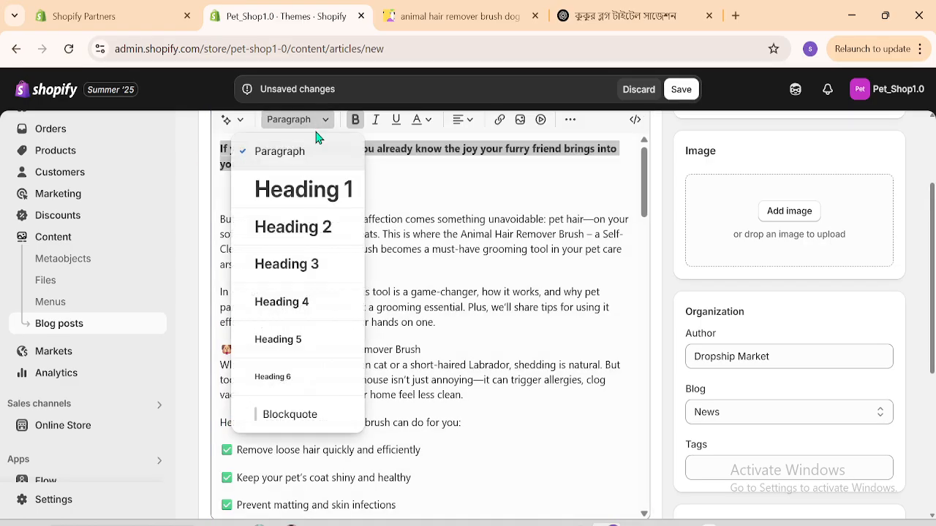
{"action": "left_click", "coordinate": [286, 264]}
{"action": "left_click", "coordinate": [412, 187]}
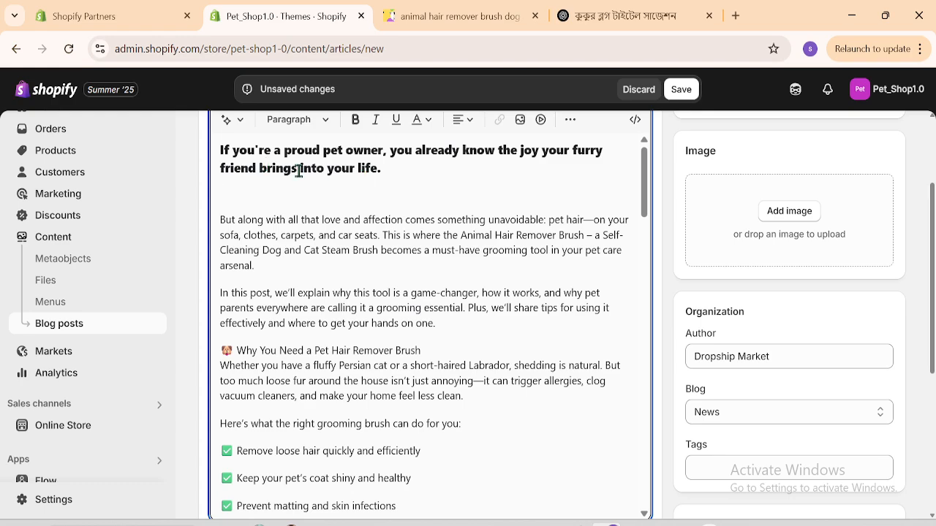
Center the opening heading and delete the empty line below it.
{"action": "left_click_drag", "start_coordinate": [397, 177], "coordinate": [212, 152]}
{"action": "left_click", "coordinate": [459, 119]}
{"action": "left_click", "coordinate": [465, 161]}
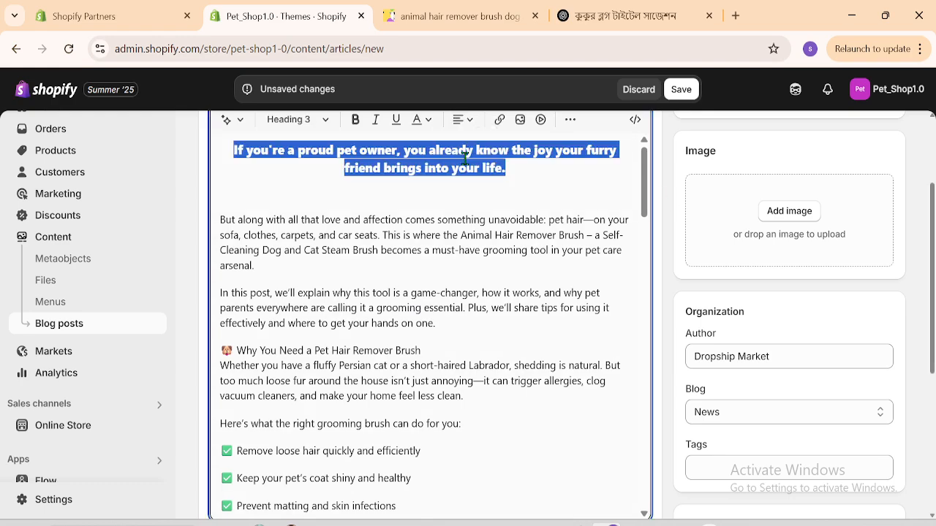
{"action": "left_click", "coordinate": [306, 184]}
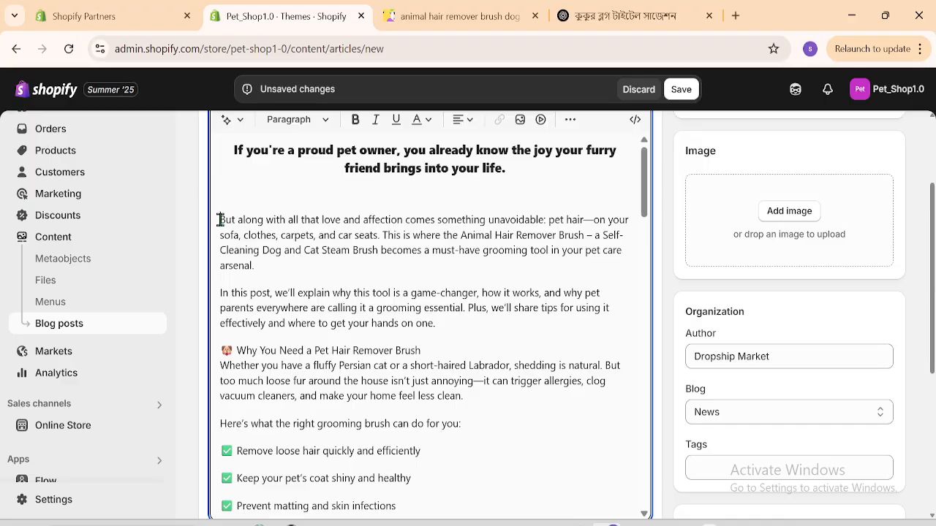
{"action": "key", "text": "Delete"}
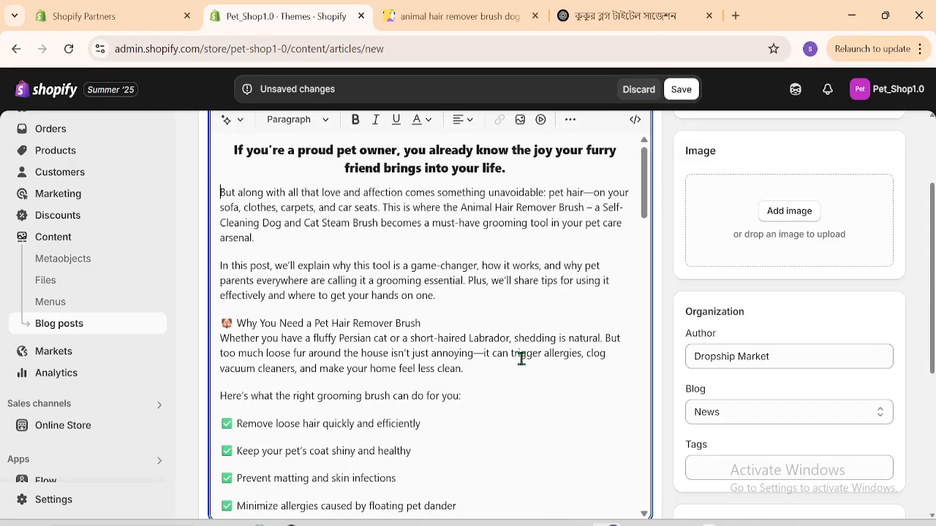
Set the blog post's visibility to Visible.
{"action": "left_click_drag", "start_coordinate": [932, 285], "coordinate": [932, 239]}
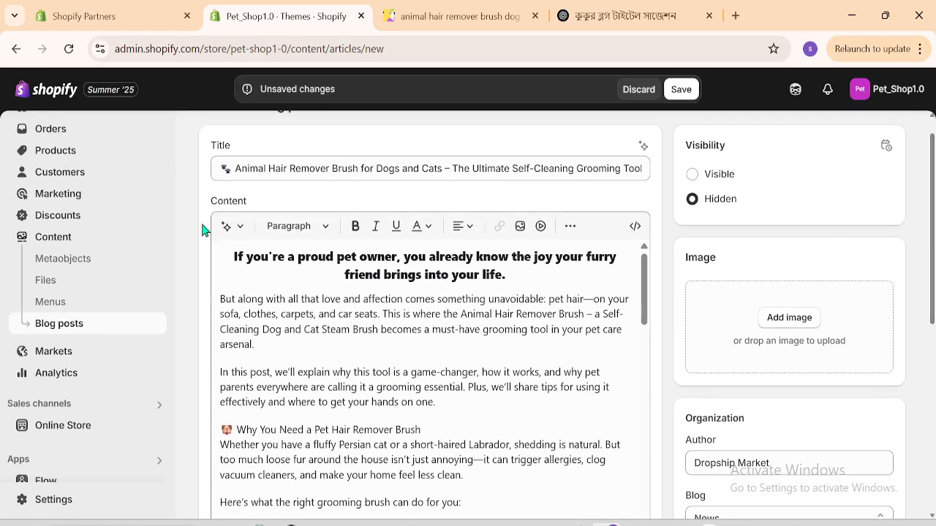
{"action": "left_click_drag", "start_coordinate": [646, 284], "coordinate": [647, 525]}
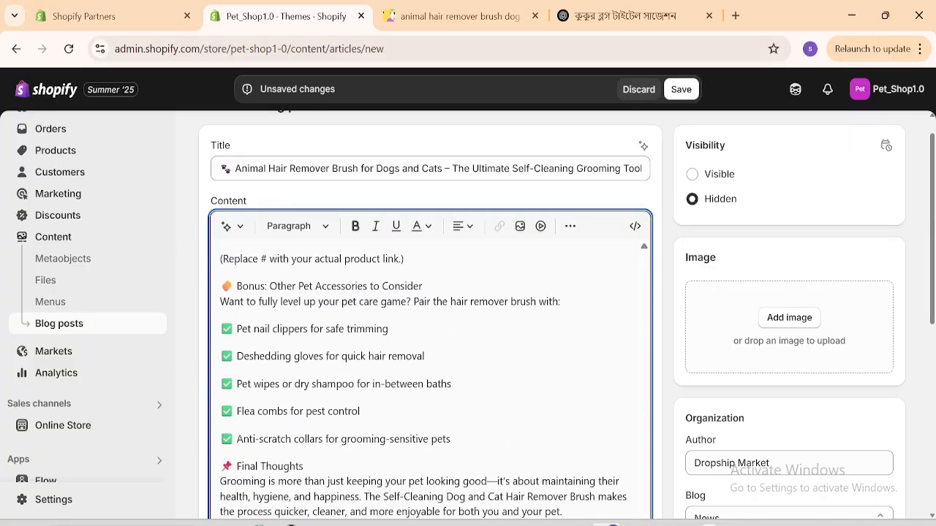
{"action": "left_click_drag", "start_coordinate": [934, 272], "coordinate": [934, 252]}
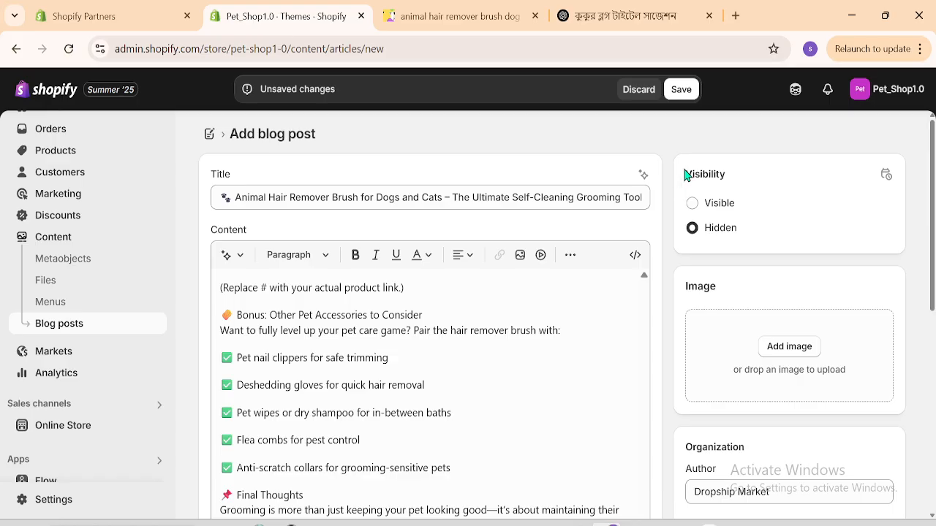
{"action": "left_click_drag", "start_coordinate": [685, 175], "coordinate": [736, 175]}
{"action": "left_click", "coordinate": [692, 208]}
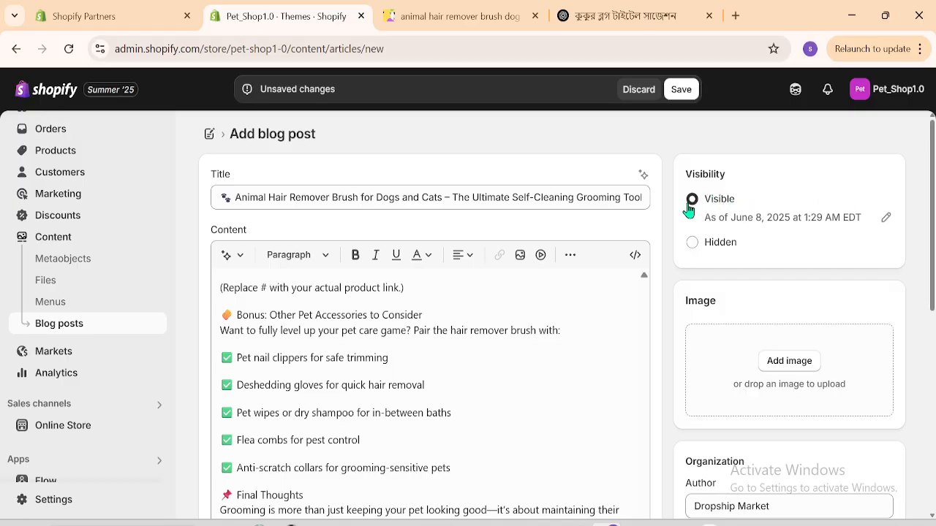
Add the stored picture of the orange toothbrush set on a blue background as the post's featured image.
{"action": "scroll", "coordinate": [933, 212], "scroll_direction": "down", "scroll_amount": 1}
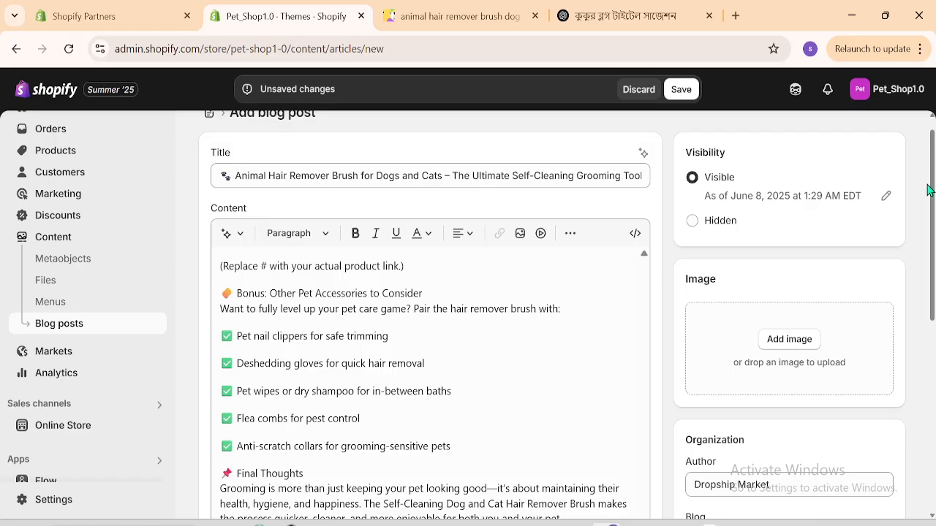
{"action": "left_click_drag", "start_coordinate": [934, 199], "coordinate": [934, 251]}
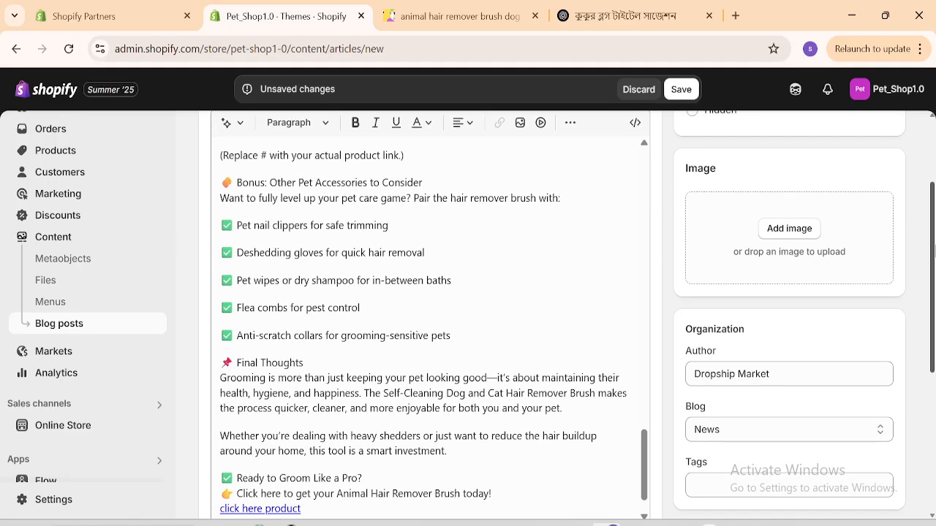
{"action": "left_click", "coordinate": [789, 230]}
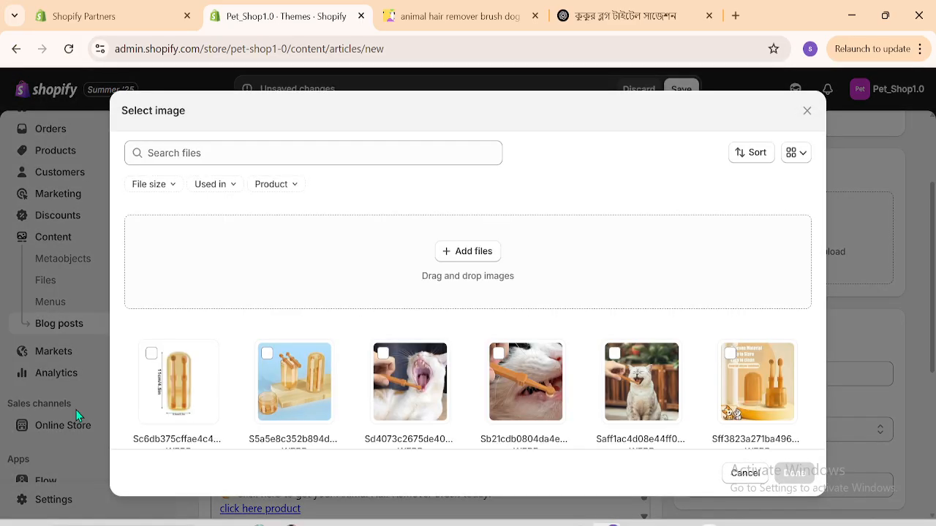
{"action": "left_click", "coordinate": [276, 371]}
{"action": "left_click", "coordinate": [813, 477]}
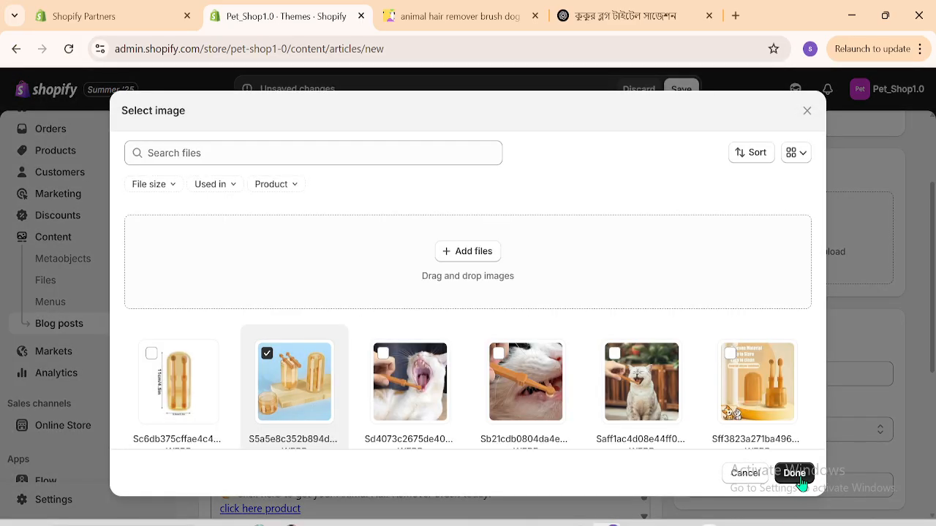
Insert the stored picture of the cat having its teeth brushed below the "Key Features of a Good Pet Hair Remover Brush" introduction, after blank lines.
{"action": "left_click_drag", "start_coordinate": [651, 451], "coordinate": [633, 267]}
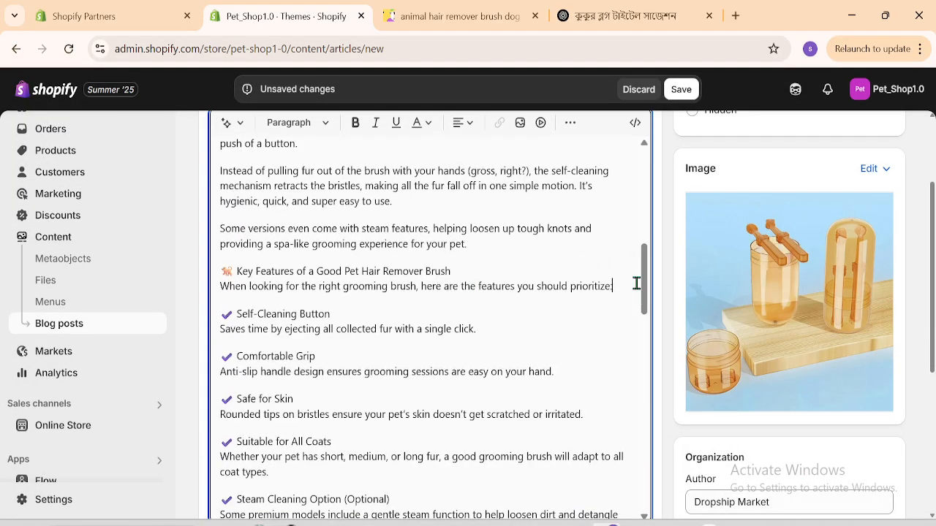
{"action": "key", "text": "Return"}
{"action": "key", "text": "Return"}
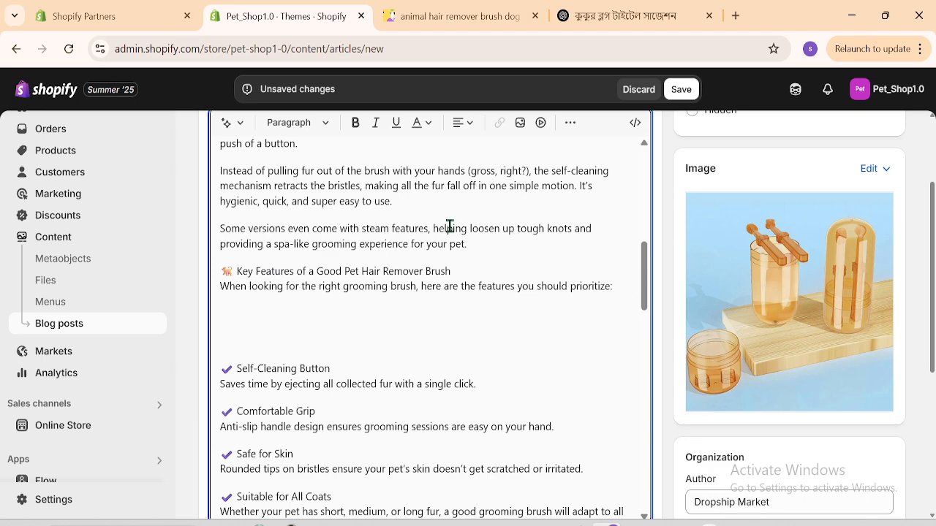
{"action": "left_click", "coordinate": [518, 123]}
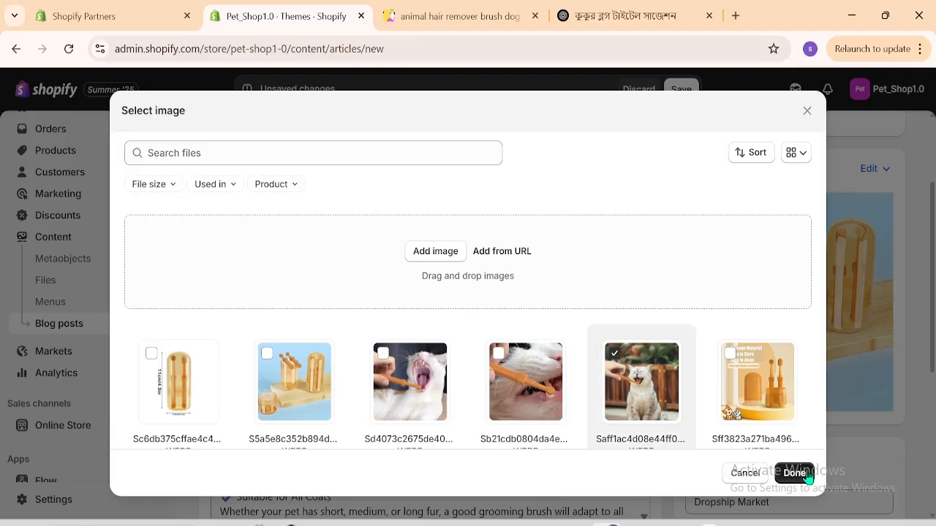
{"action": "left_click", "coordinate": [807, 474]}
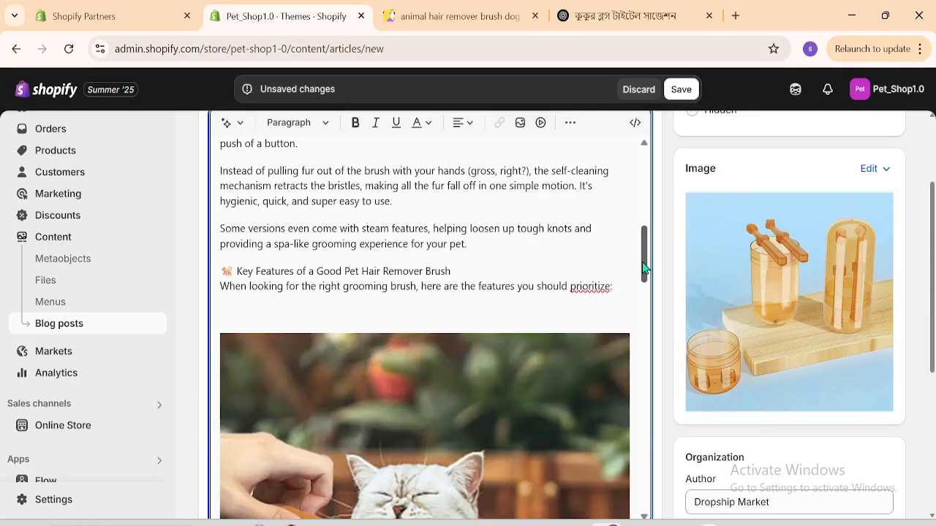
Shrink the inserted cat image proportionally to about half the width of the article text.
{"action": "left_click_drag", "start_coordinate": [645, 266], "coordinate": [664, 317]}
{"action": "left_click", "coordinate": [525, 343]}
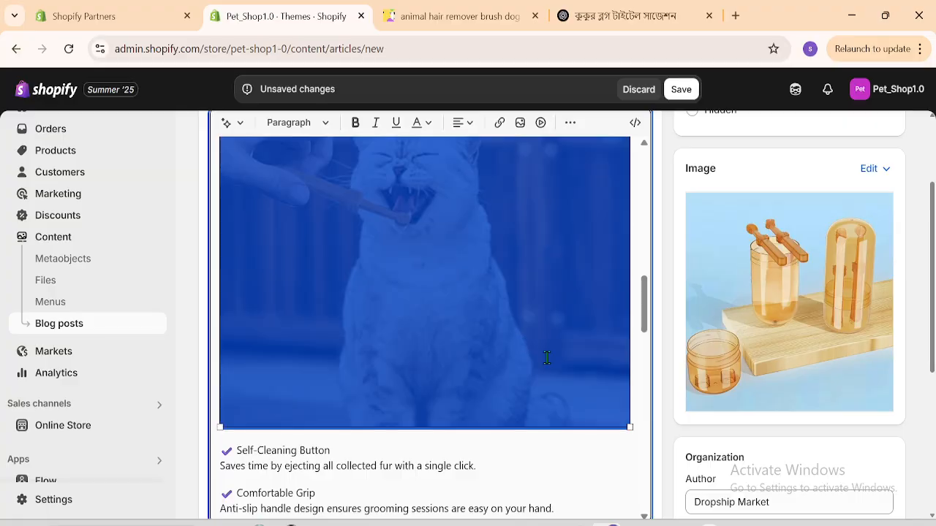
{"action": "left_click", "coordinate": [632, 422]}
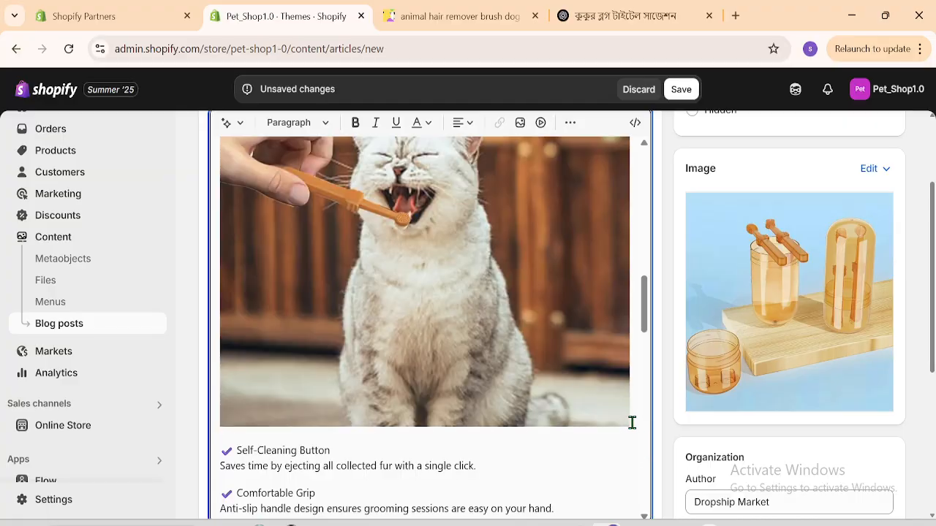
{"action": "left_click", "coordinate": [588, 401]}
{"action": "left_click_drag", "start_coordinate": [629, 425], "coordinate": [421, 287]}
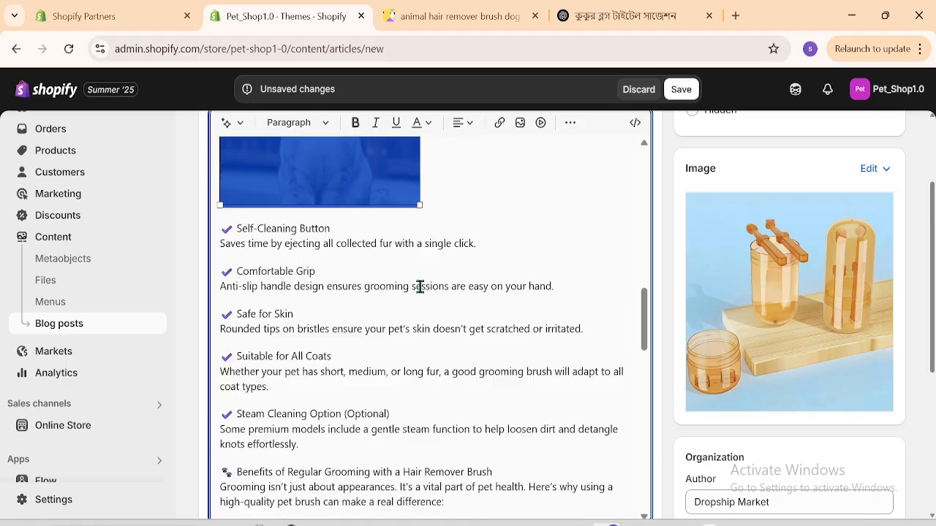
Center the cat image in the article and make it slightly smaller.
{"action": "left_click_drag", "start_coordinate": [648, 341], "coordinate": [645, 297]}
{"action": "left_click", "coordinate": [462, 123]}
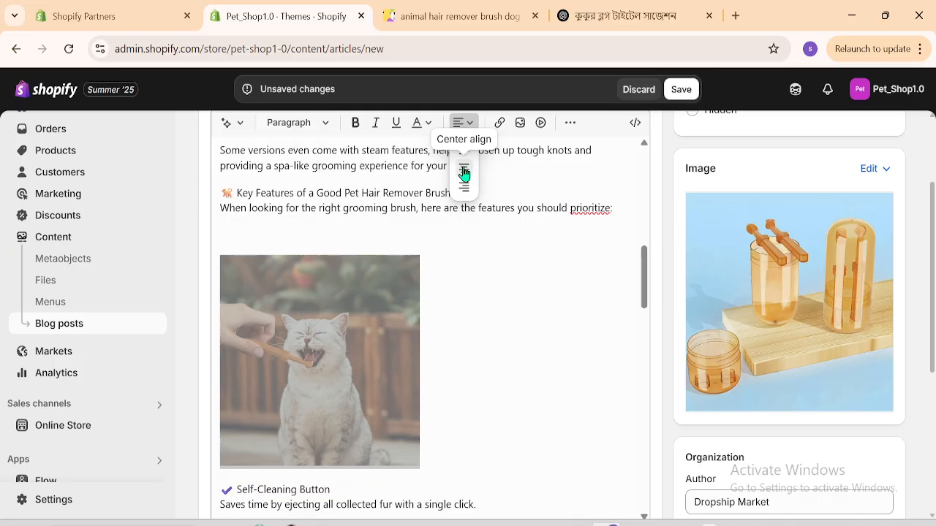
{"action": "left_click", "coordinate": [466, 162]}
{"action": "left_click", "coordinate": [579, 318]}
{"action": "left_click", "coordinate": [517, 261]}
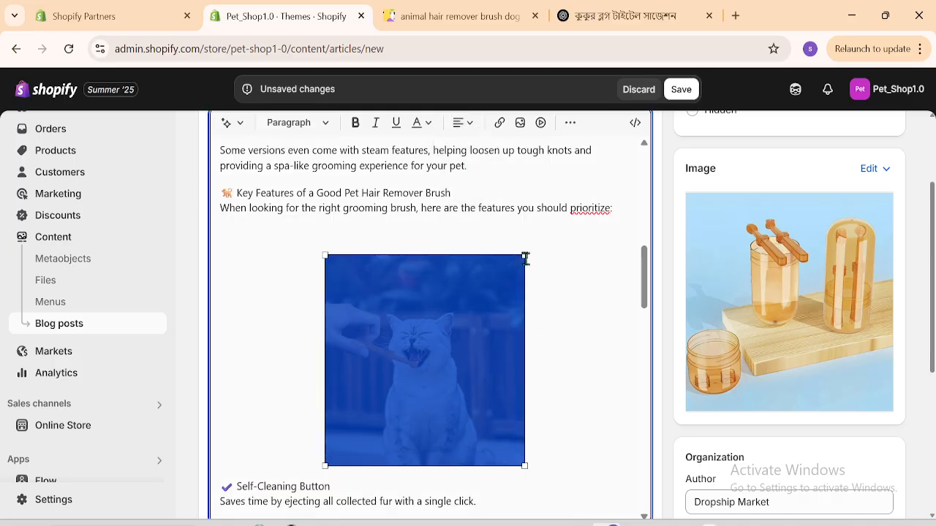
{"action": "left_click_drag", "start_coordinate": [526, 255], "coordinate": [512, 257]}
{"action": "left_click", "coordinate": [619, 299]}
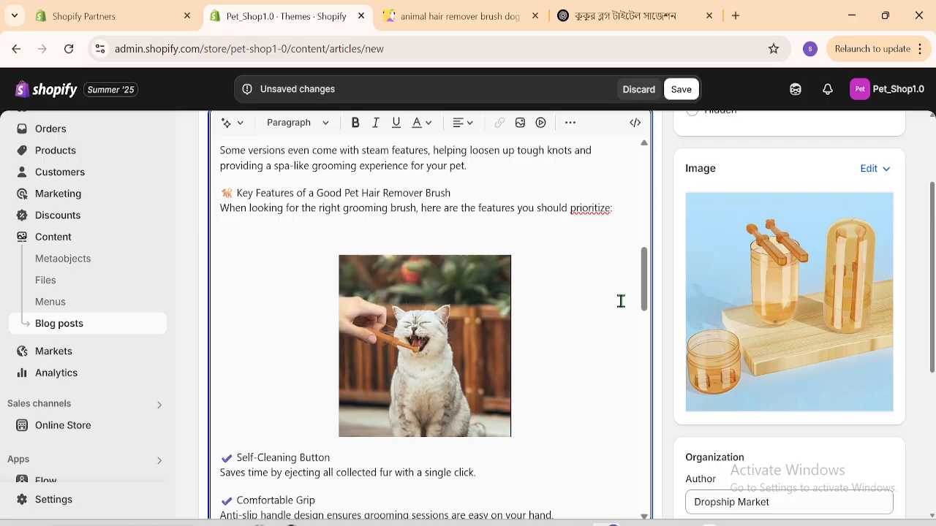
{"action": "left_click_drag", "start_coordinate": [934, 263], "coordinate": [934, 345]}
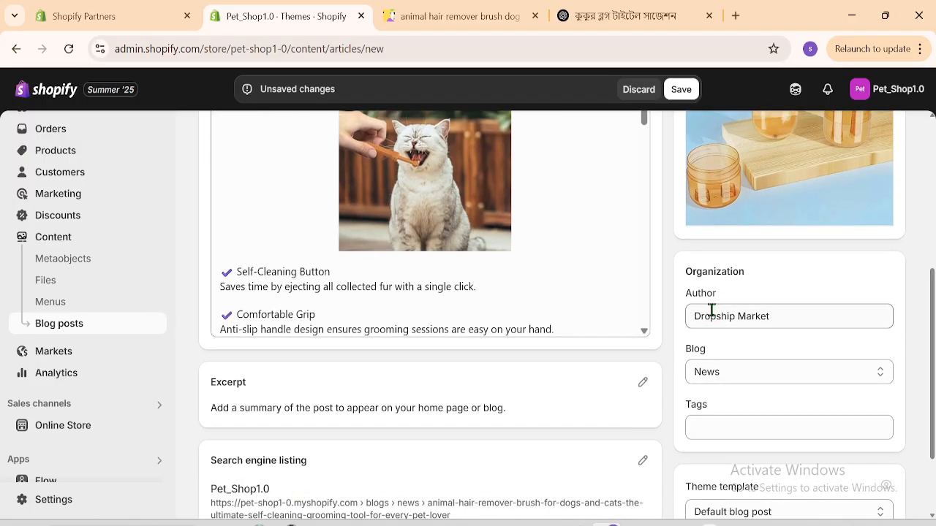
{"action": "left_click_drag", "start_coordinate": [689, 311], "coordinate": [794, 312]}
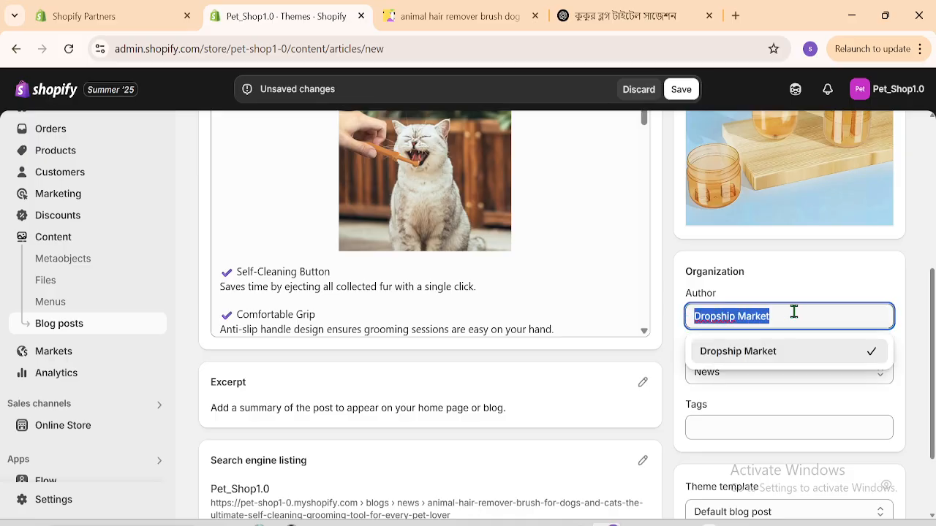
{"action": "left_click", "coordinate": [918, 245]}
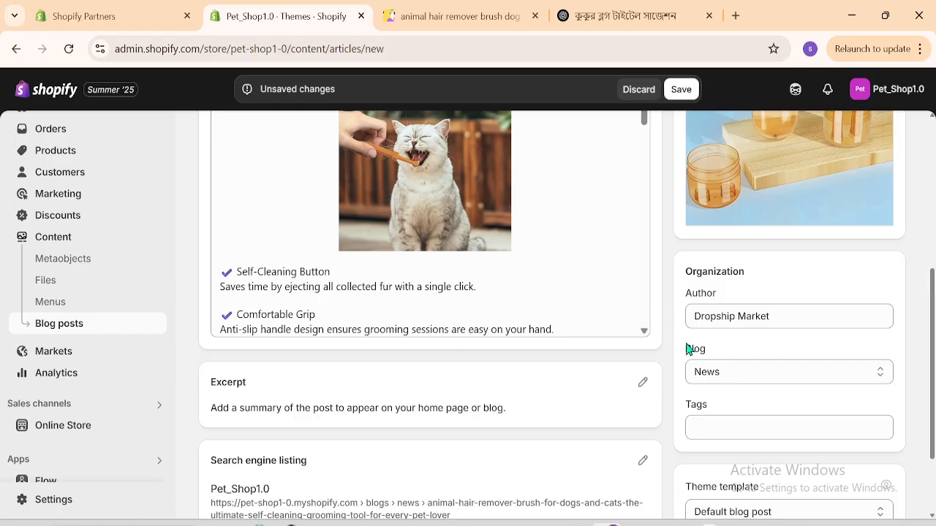
{"action": "left_click_drag", "start_coordinate": [690, 348], "coordinate": [748, 351]}
{"action": "left_click", "coordinate": [741, 376]}
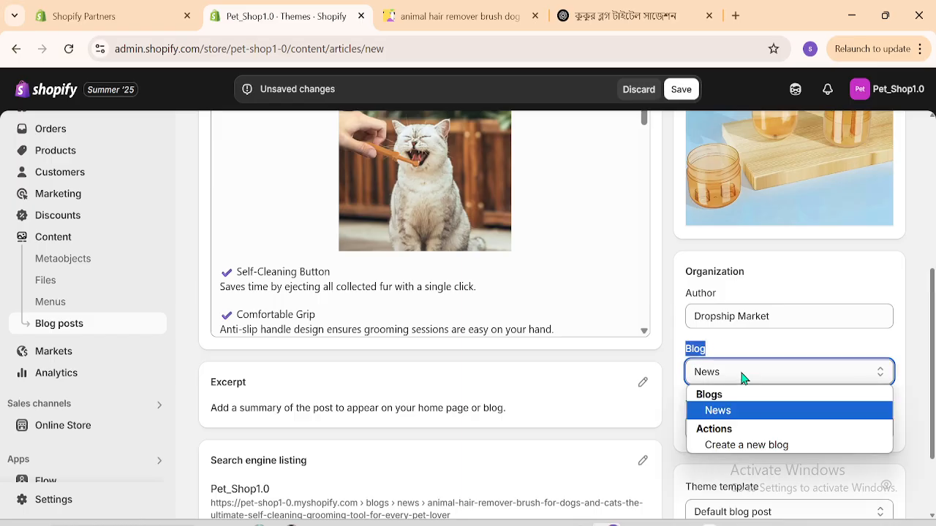
{"action": "left_click", "coordinate": [744, 447]}
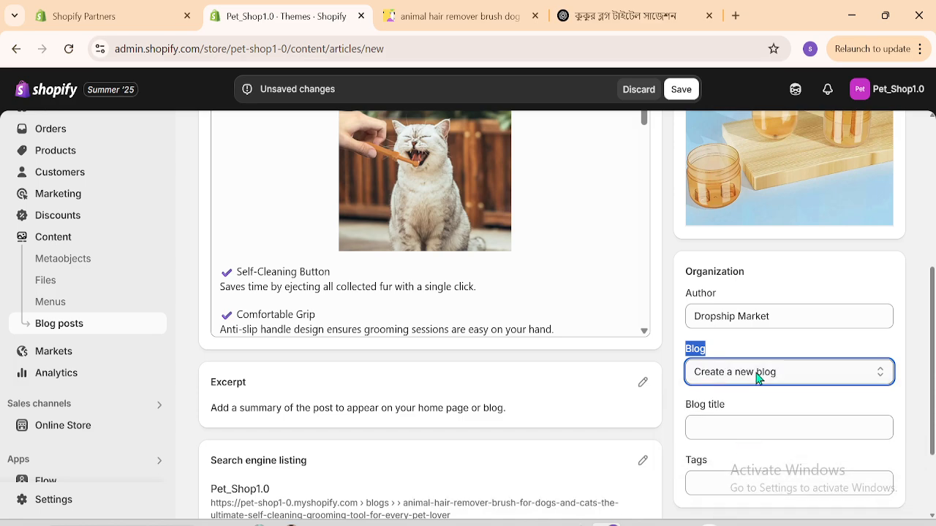
{"action": "left_click", "coordinate": [758, 374]}
{"action": "left_click", "coordinate": [736, 411]}
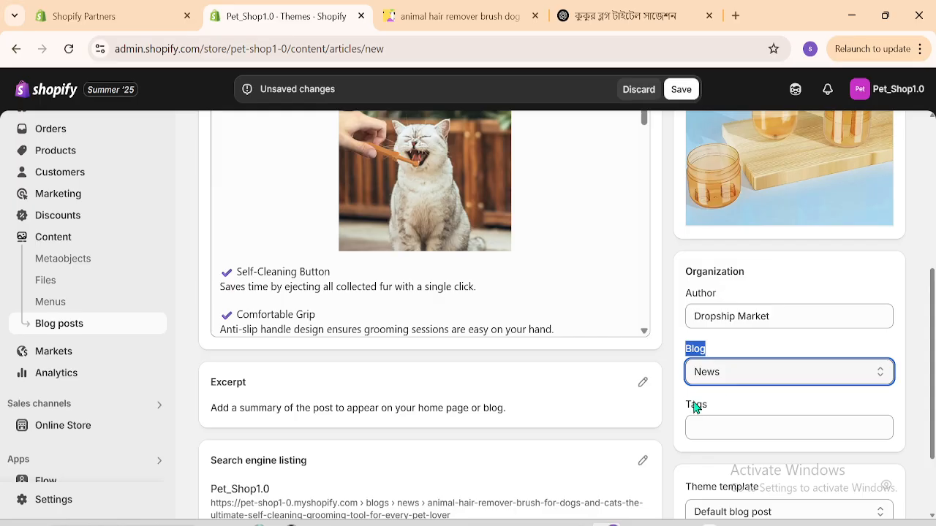
Assign the post to a new blog titled "My Blog" in its organization settings.
{"action": "left_click", "coordinate": [725, 375]}
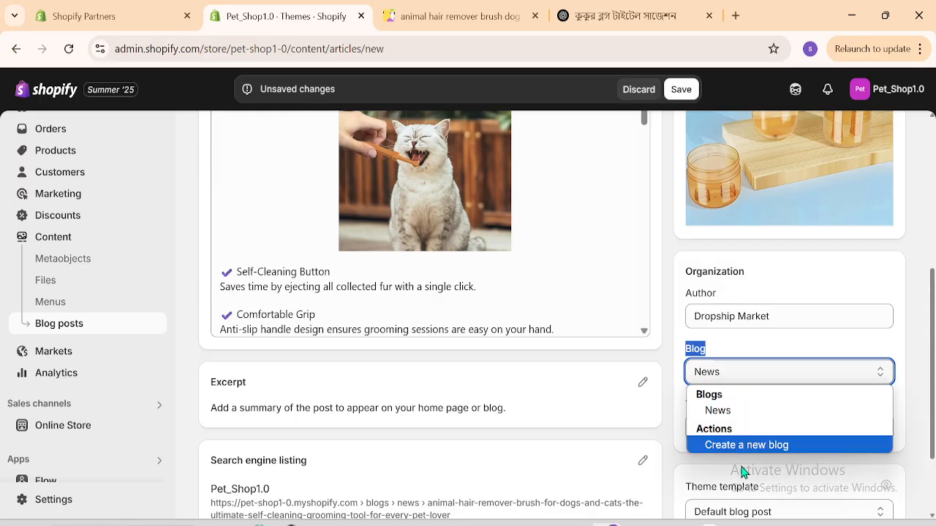
{"action": "left_click", "coordinate": [743, 445]}
{"action": "left_click", "coordinate": [743, 436]}
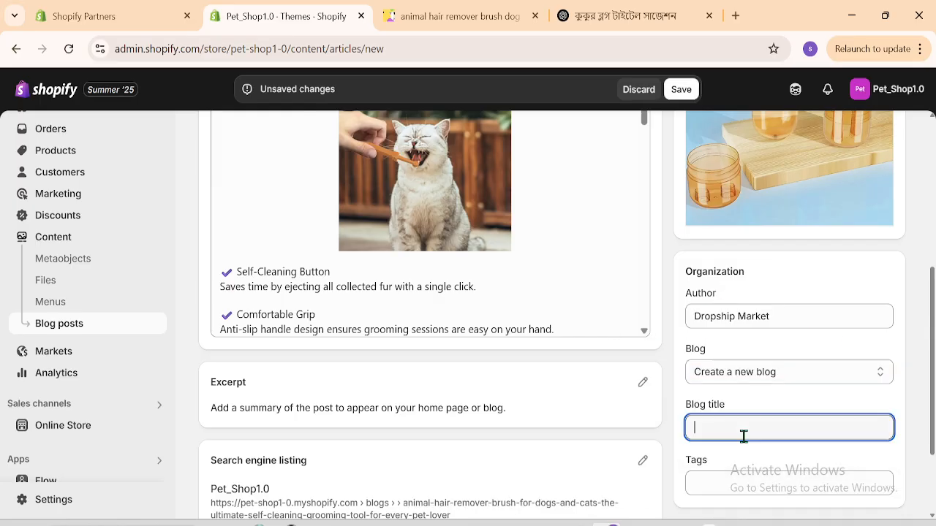
{"action": "left_click_drag", "start_coordinate": [933, 409], "coordinate": [933, 424]}
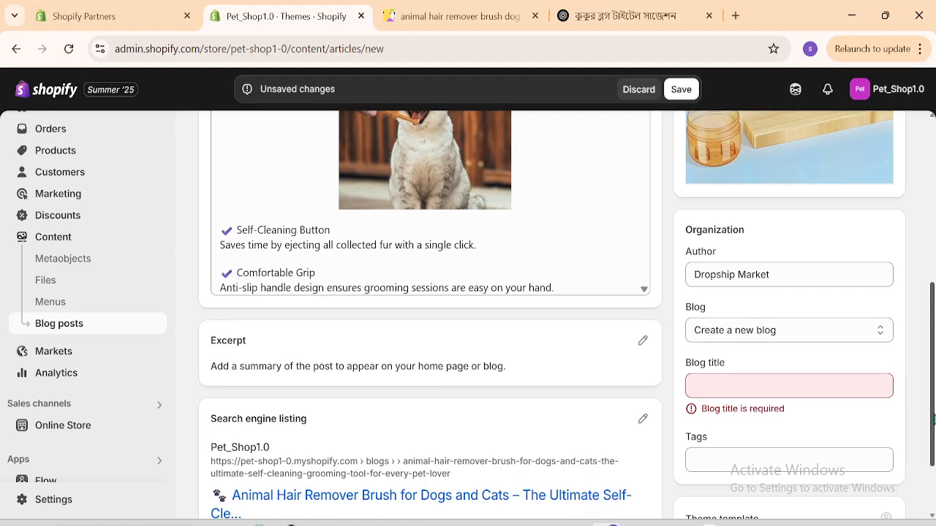
{"action": "left_click", "coordinate": [747, 386]}
{"action": "type", "text": "B"}
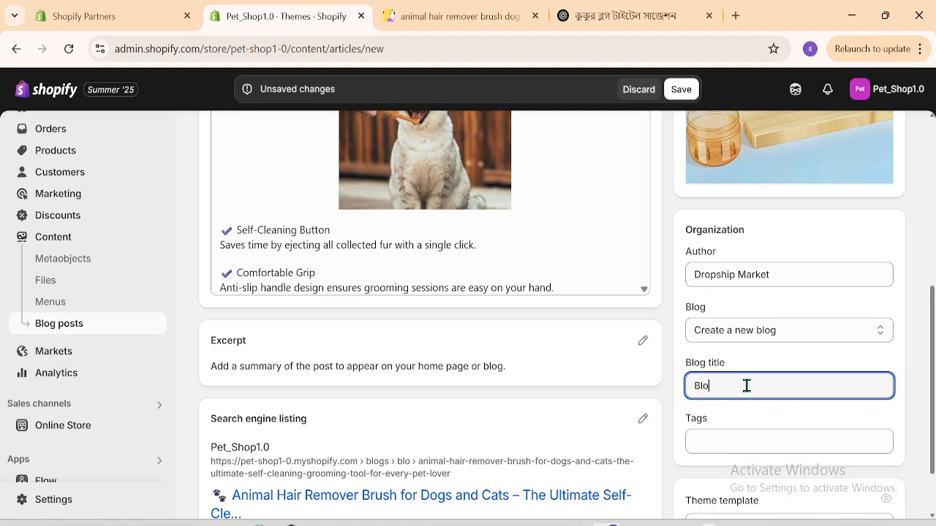
{"action": "key", "text": "BackSpace"}
{"action": "type", "text": "My "}
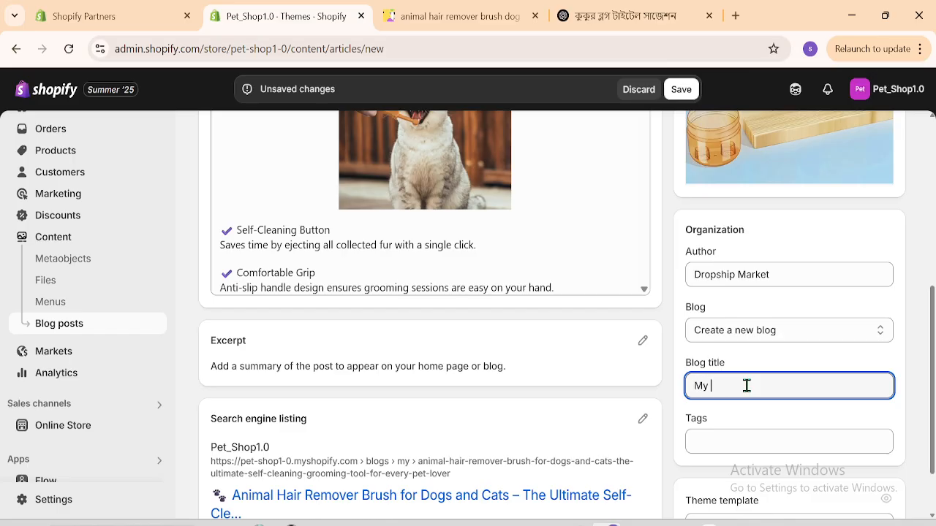
{"action": "type", "text": "Blog"}
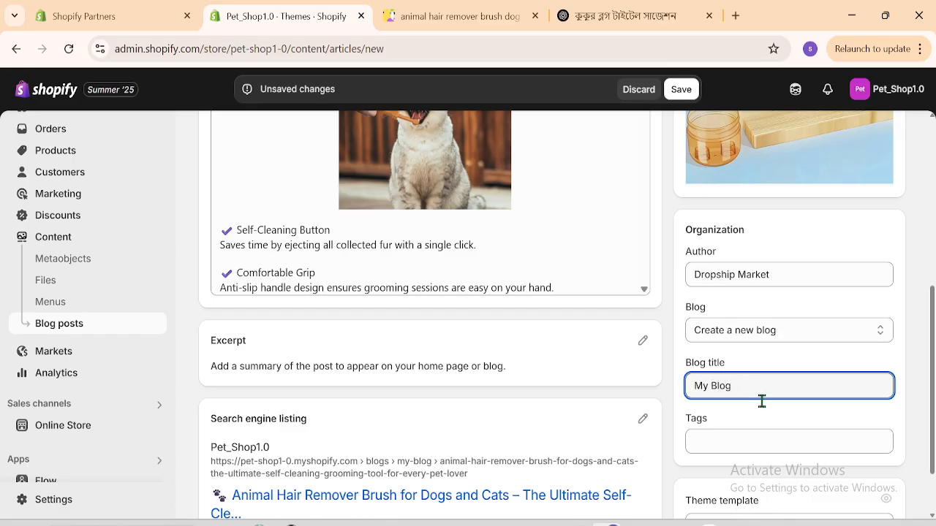
{"action": "left_click", "coordinate": [909, 348]}
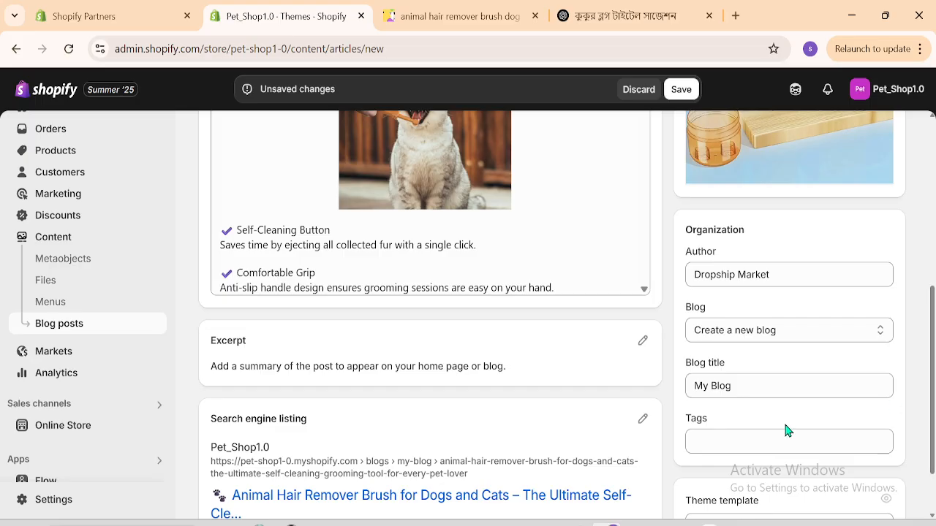
Add the tags "dog" and "dog brush" to the blog post.
{"action": "left_click", "coordinate": [711, 435]}
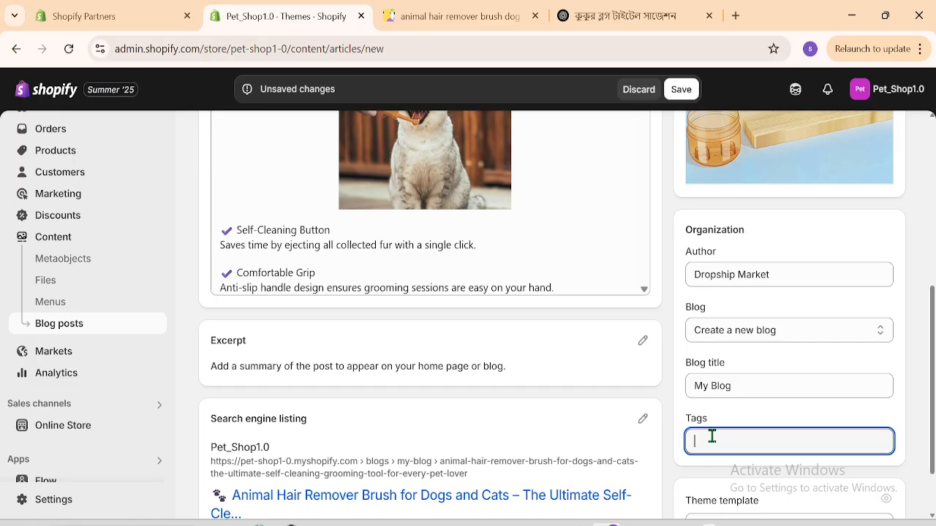
{"action": "type", "text": "dog"}
{"action": "key", "text": "Return"}
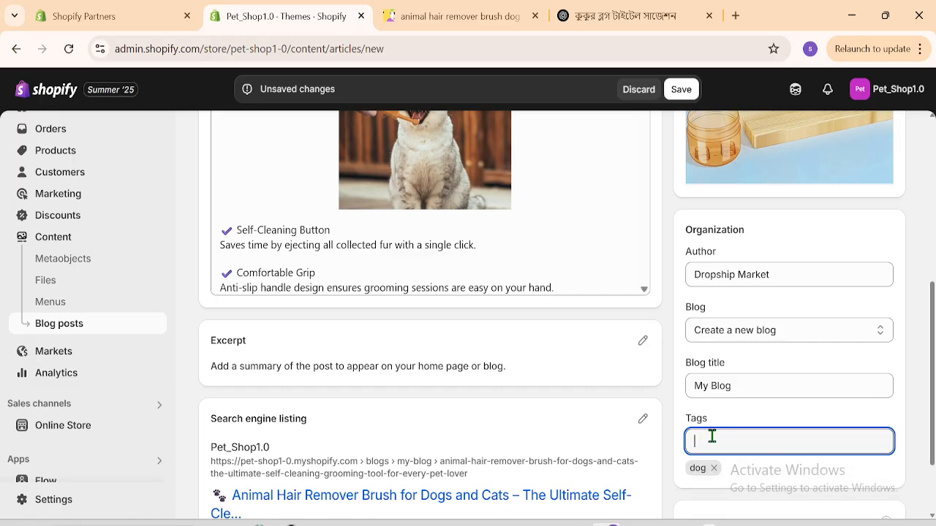
{"action": "type", "text": "dog"}
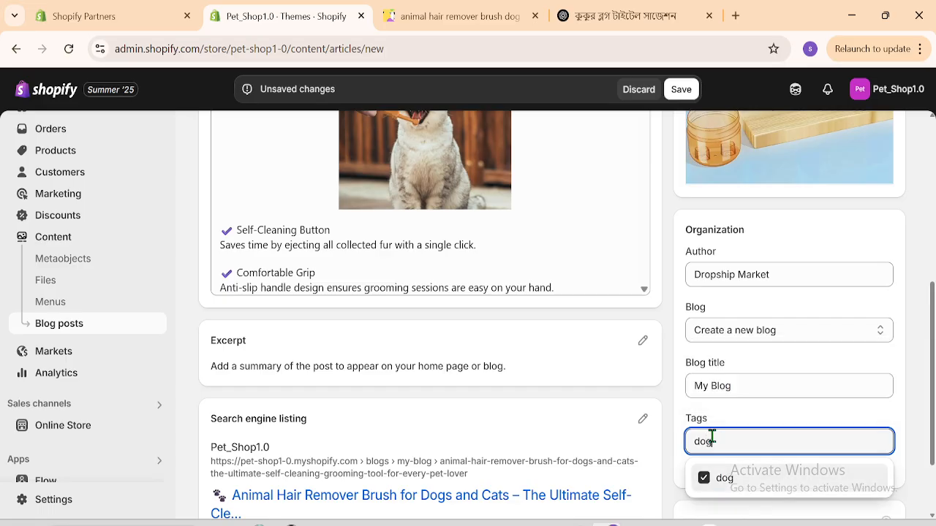
{"action": "type", "text": " brush"}
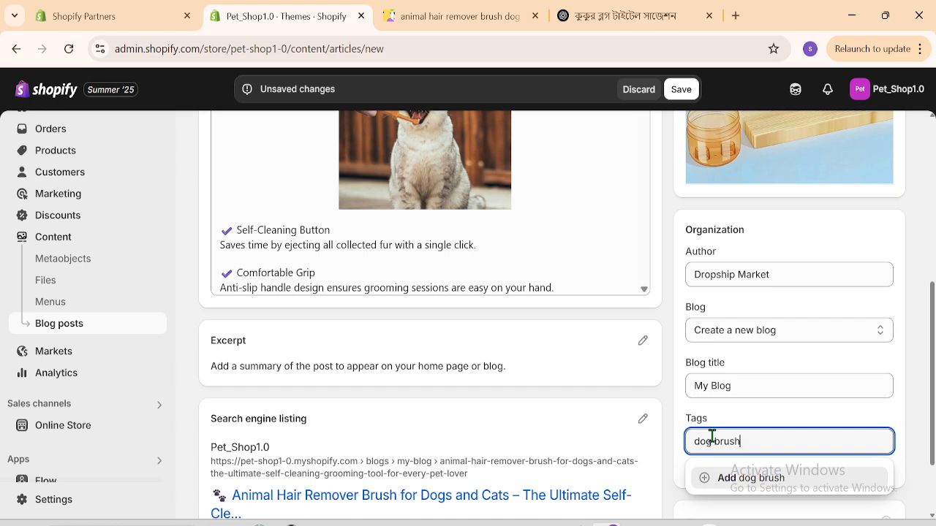
{"action": "key", "text": "Return"}
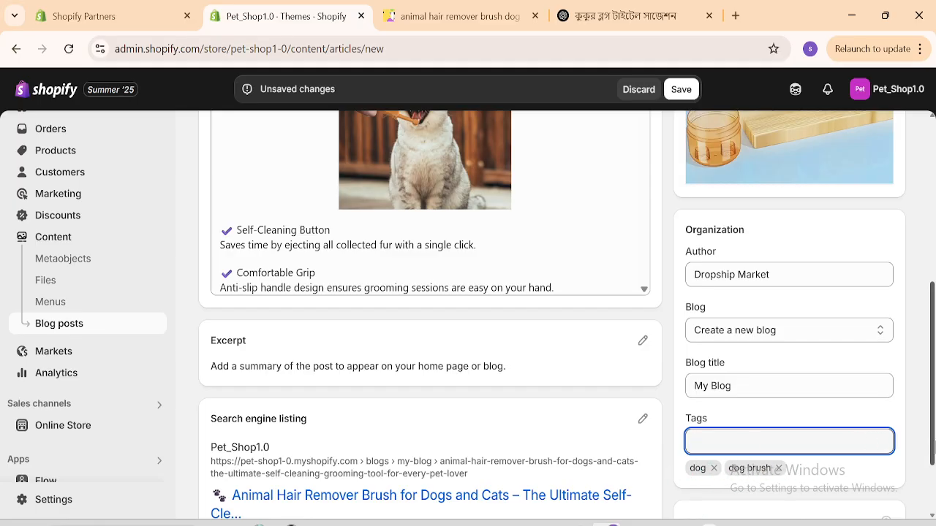
Open the post's search engine listing for editing and look over its page title, meta description and URL handle.
{"action": "left_click_drag", "start_coordinate": [933, 453], "coordinate": [934, 482]}
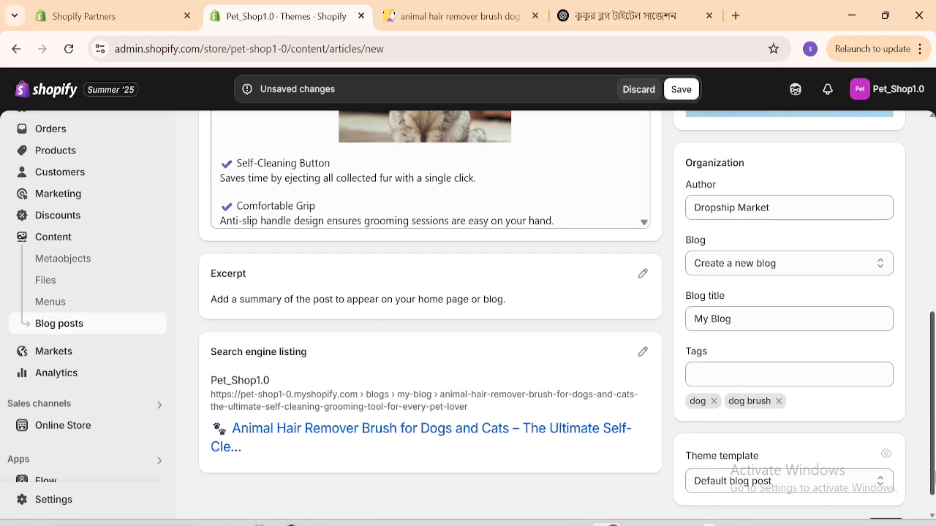
{"action": "left_click_drag", "start_coordinate": [208, 359], "coordinate": [302, 352]}
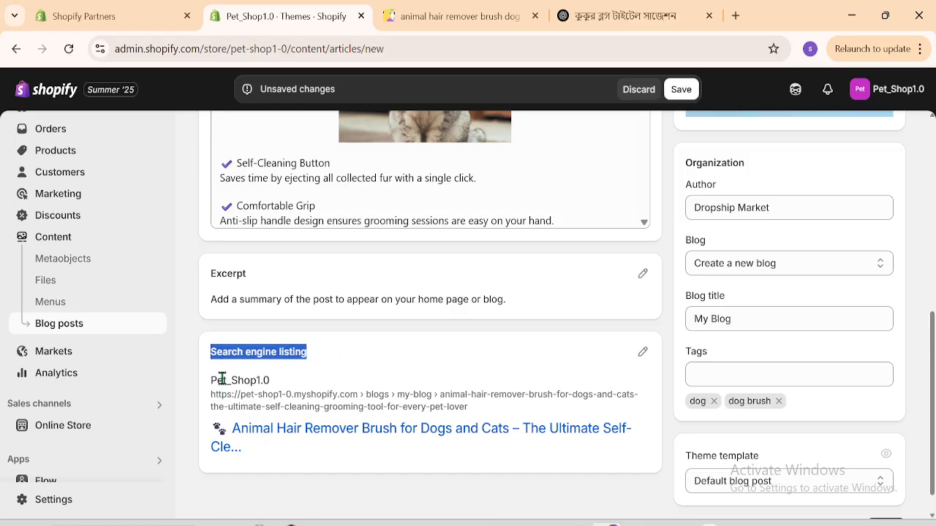
{"action": "left_click_drag", "start_coordinate": [214, 376], "coordinate": [293, 378]}
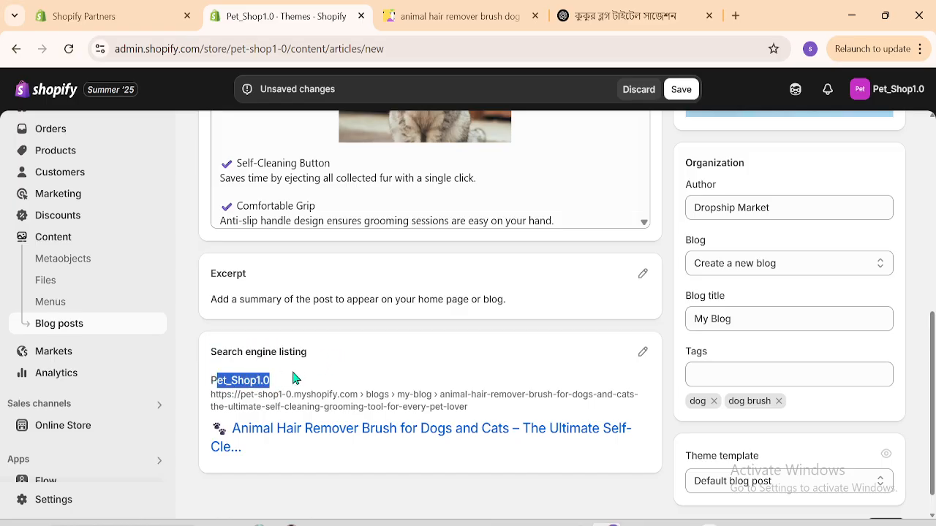
{"action": "left_click", "coordinate": [642, 352]}
{"action": "left_click_drag", "start_coordinate": [929, 403], "coordinate": [934, 436]}
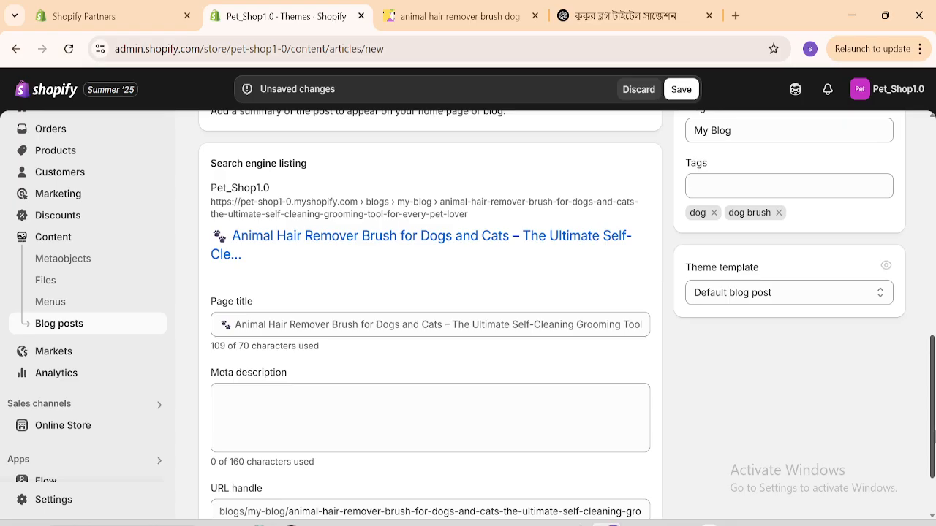
{"action": "left_click", "coordinate": [251, 408]}
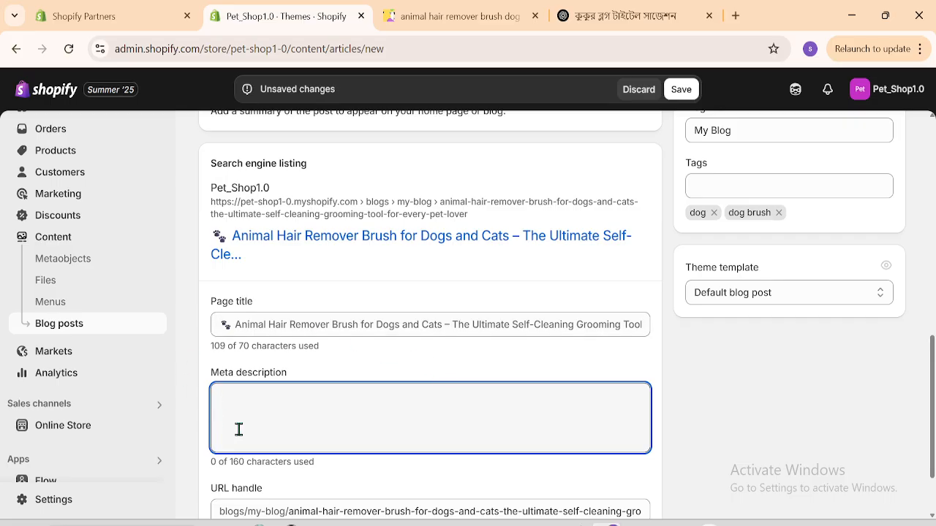
{"action": "left_click_drag", "start_coordinate": [932, 384], "coordinate": [933, 423]}
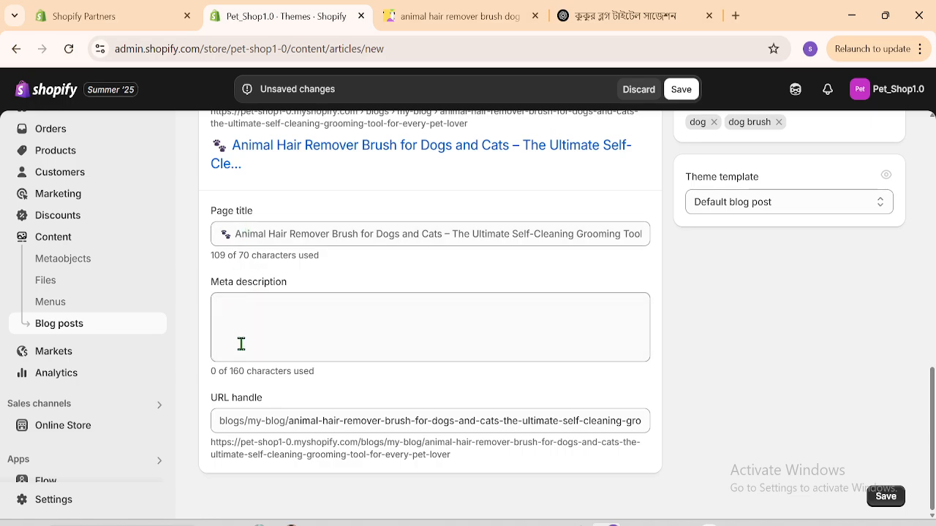
Copy the article's opening heading and first paragraph into the meta description of the search engine listing.
{"action": "left_click_drag", "start_coordinate": [934, 407], "coordinate": [912, 130]}
{"action": "left_click_drag", "start_coordinate": [620, 341], "coordinate": [381, 351]}
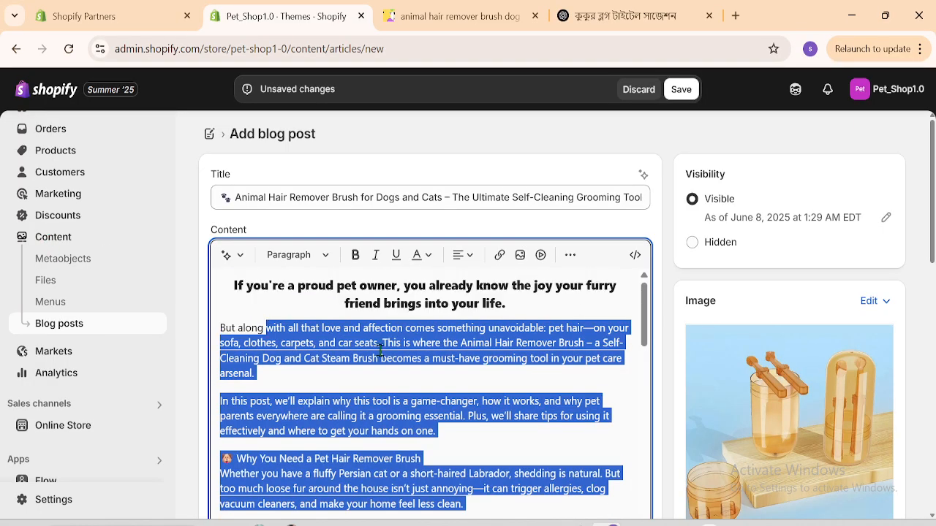
{"action": "left_click", "coordinate": [296, 376]}
{"action": "left_click_drag", "start_coordinate": [254, 373], "coordinate": [179, 280]}
{"action": "key", "text": "ctrl+c"}
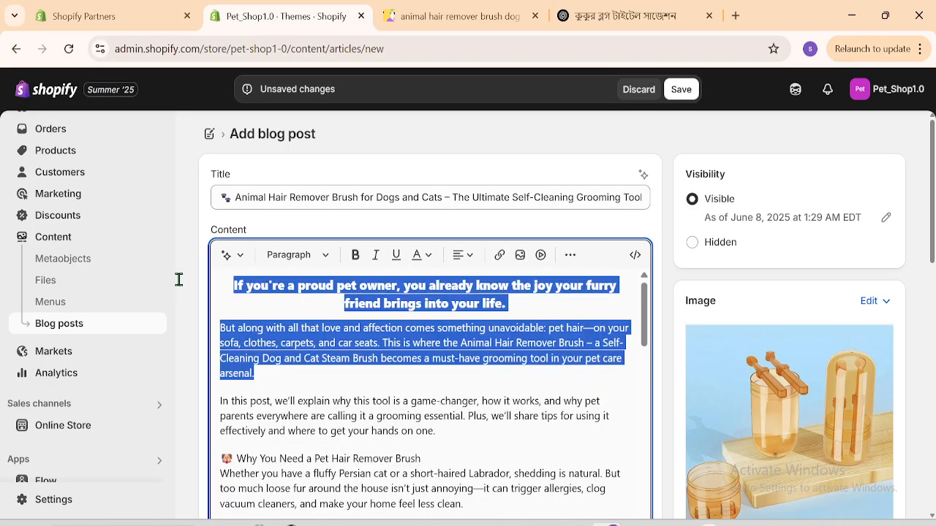
{"action": "left_click", "coordinate": [934, 407]}
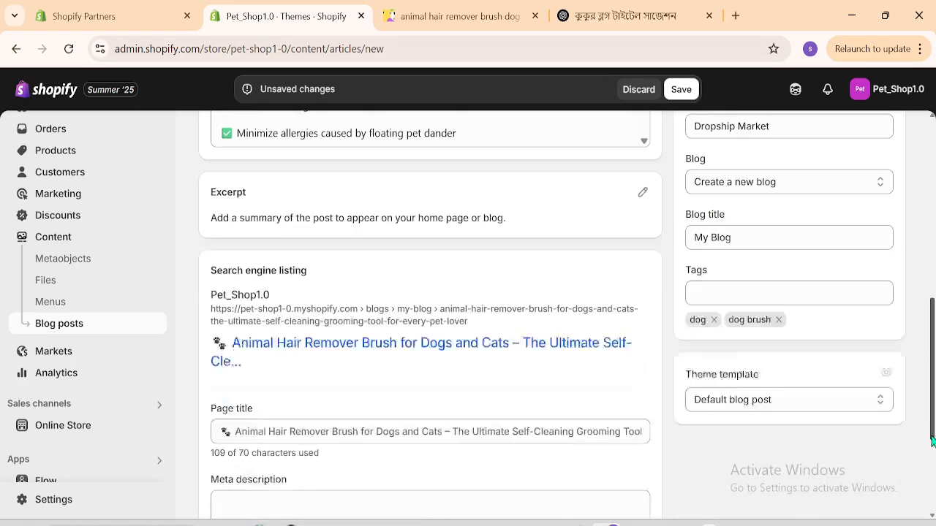
{"action": "left_click", "coordinate": [272, 355]}
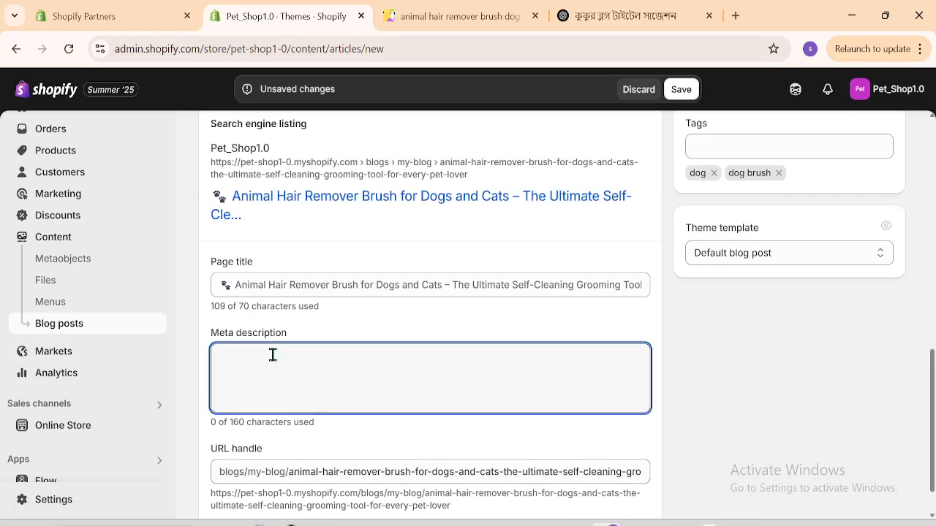
{"action": "type", "text": "v"}
{"action": "key", "text": "BackSpace"}
{"action": "key", "text": "ctrl+v"}
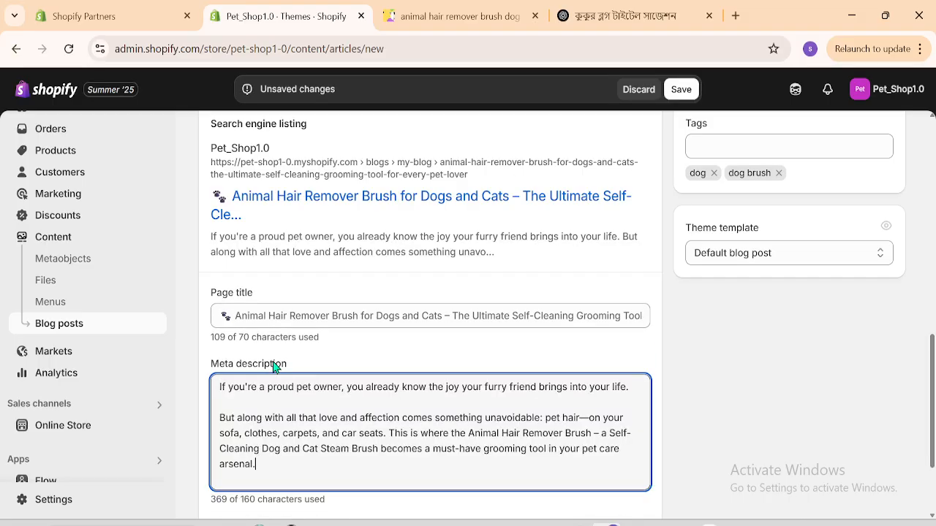
{"action": "scroll", "coordinate": [902, 398], "scroll_direction": "down", "scroll_amount": 2}
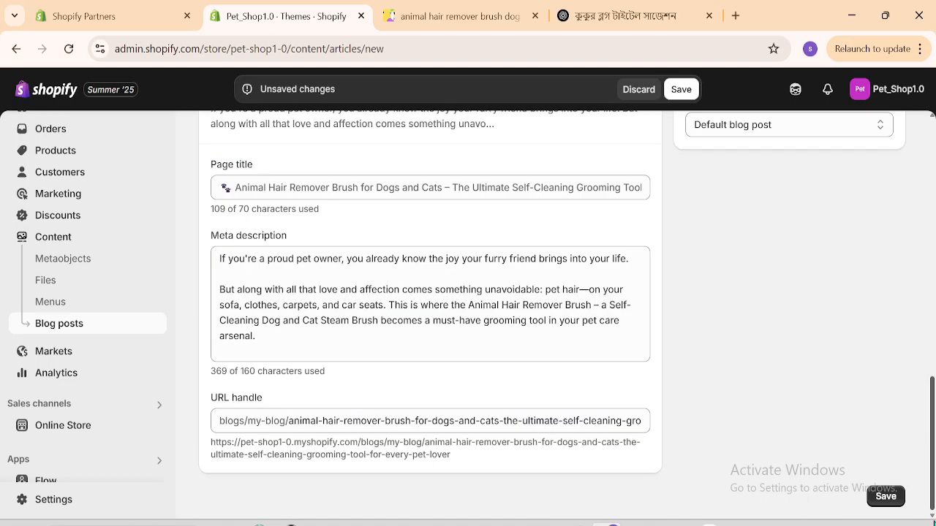
Check the description in the search engine preview, and save the new blog post.
{"action": "scroll", "coordinate": [720, 341], "scroll_direction": "up", "scroll_amount": 3}
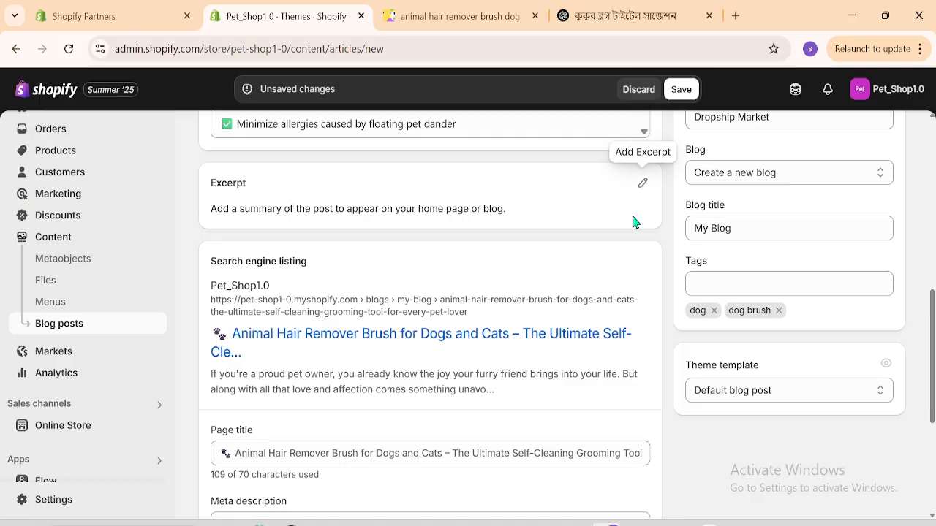
{"action": "left_click_drag", "start_coordinate": [211, 373], "coordinate": [533, 393]}
{"action": "scroll", "coordinate": [934, 412], "scroll_direction": "down", "scroll_amount": 2}
{"action": "left_click_drag", "start_coordinate": [934, 412], "coordinate": [934, 193]}
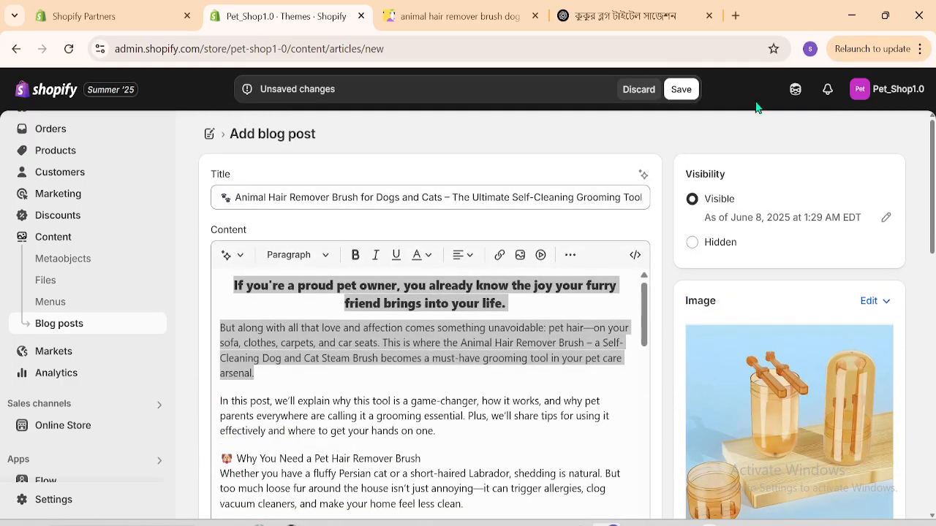
{"action": "left_click", "coordinate": [688, 90]}
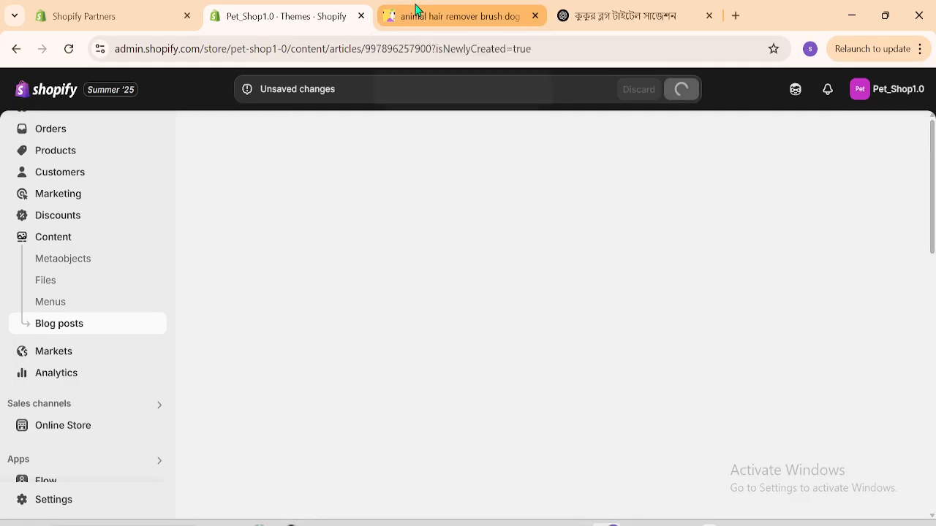
Reload the storefront product page to examine its header navigation, and return to the store admin.
{"action": "left_click", "coordinate": [416, 15]}
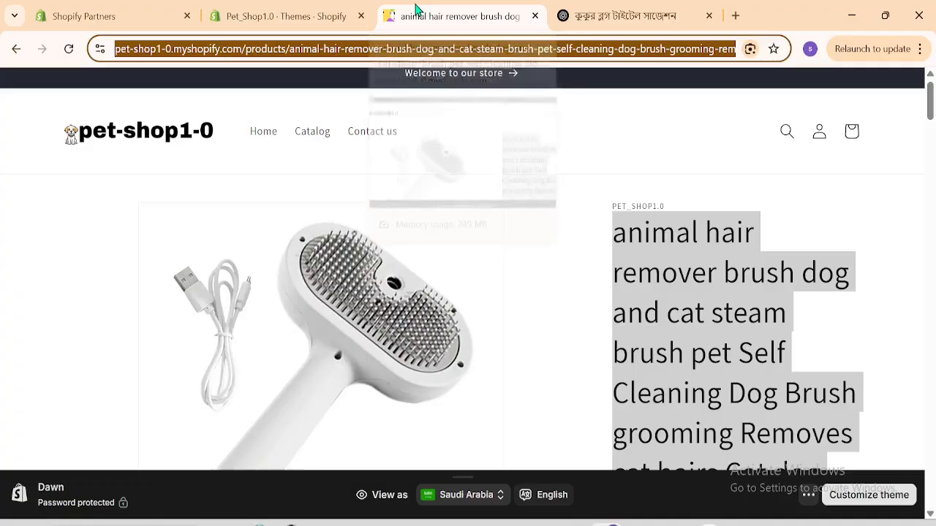
{"action": "left_click", "coordinate": [73, 53]}
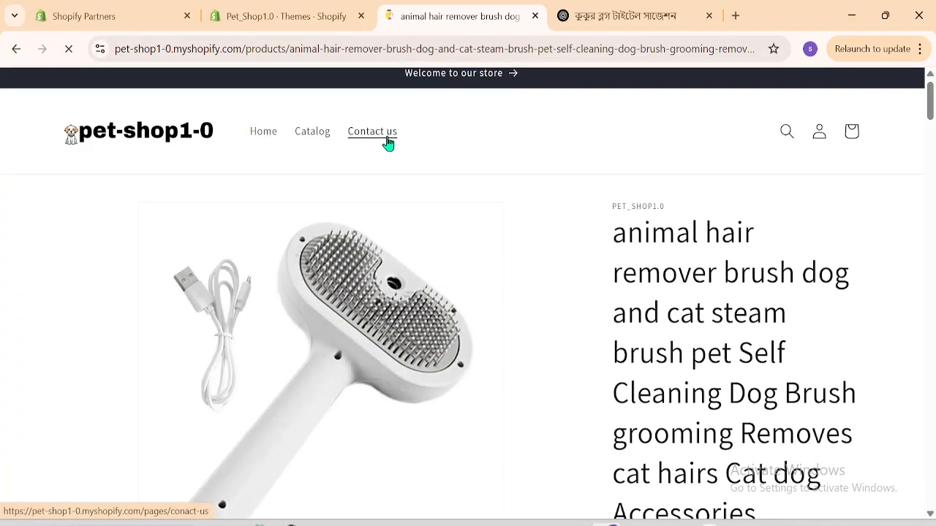
{"action": "left_click", "coordinate": [257, 9]}
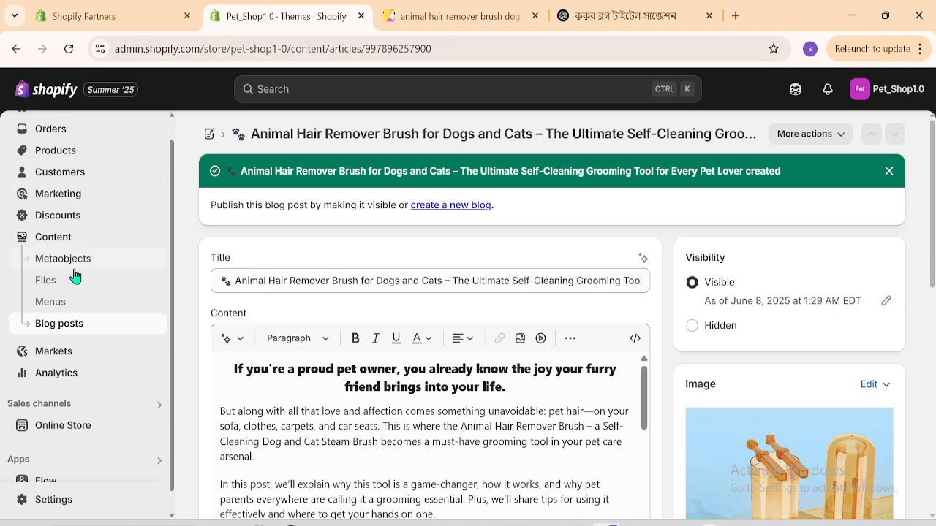
Open the store's Main menu for editing after comparing its items with the storefront header.
{"action": "left_click", "coordinate": [56, 309]}
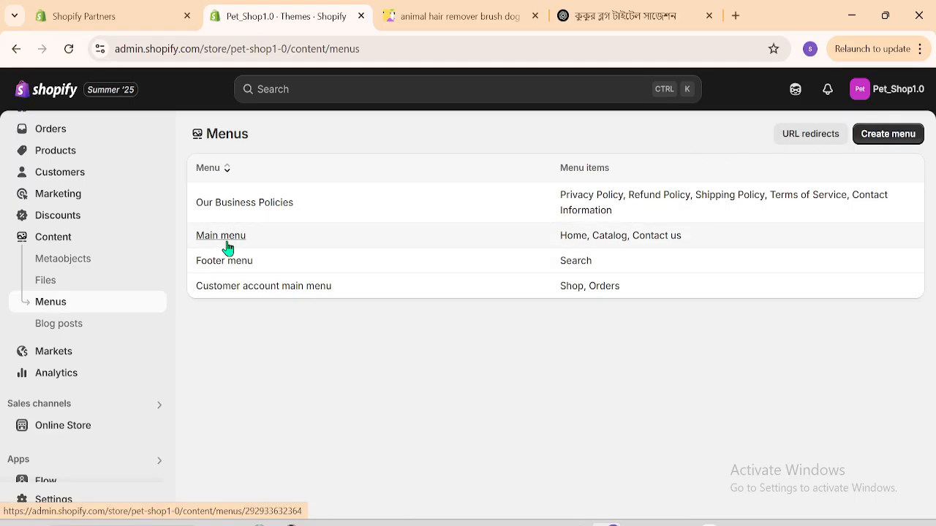
{"action": "left_click", "coordinate": [414, 16]}
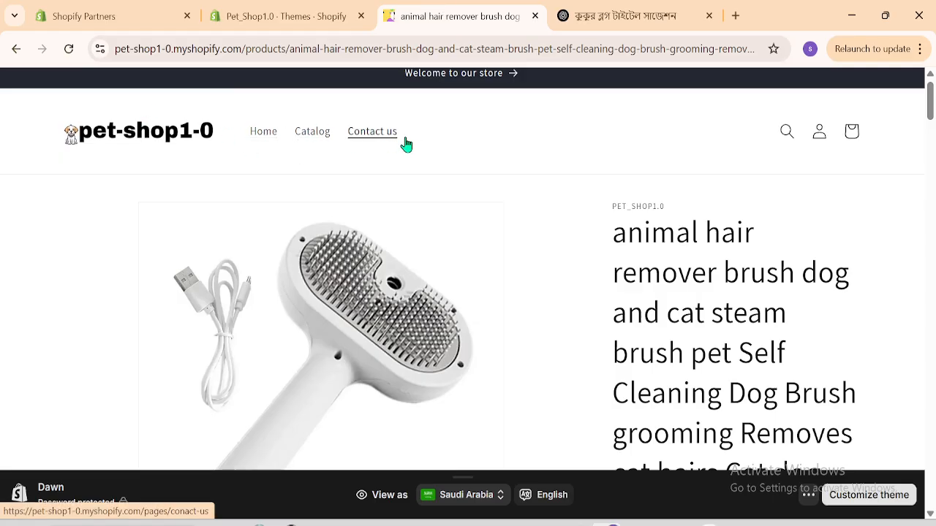
{"action": "left_click", "coordinate": [267, 11]}
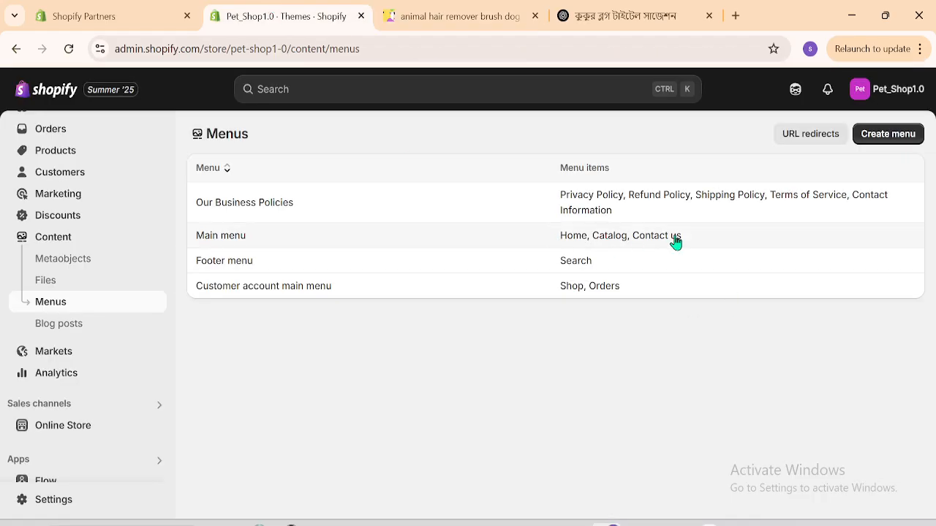
{"action": "left_click", "coordinate": [231, 236]}
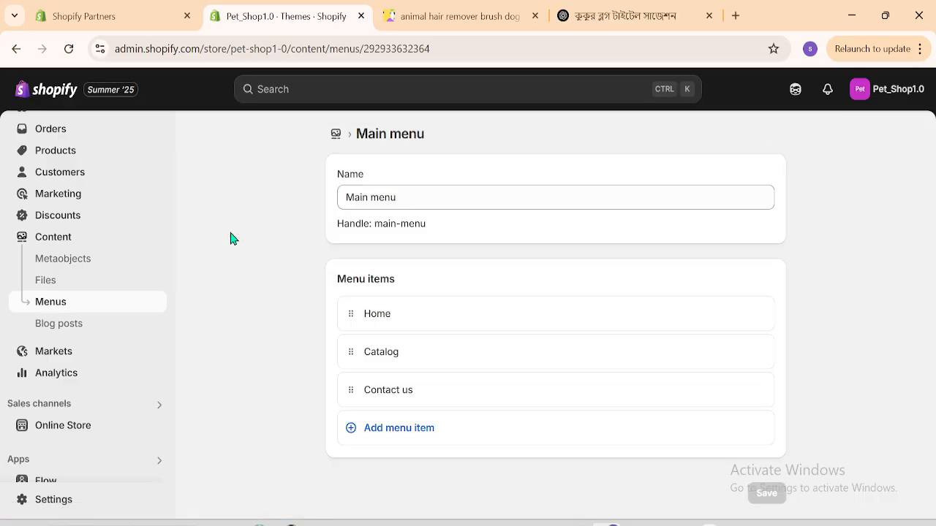
Add a menu item labelled "Our Blog" to the Main menu and link it to the blog "My Blog".
{"action": "left_click", "coordinate": [391, 430]}
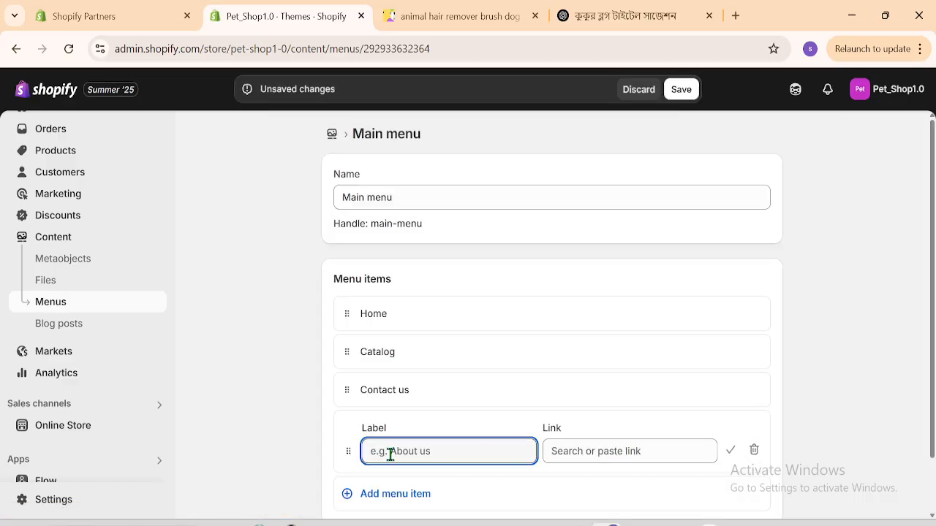
{"action": "type", "text": "Blog"}
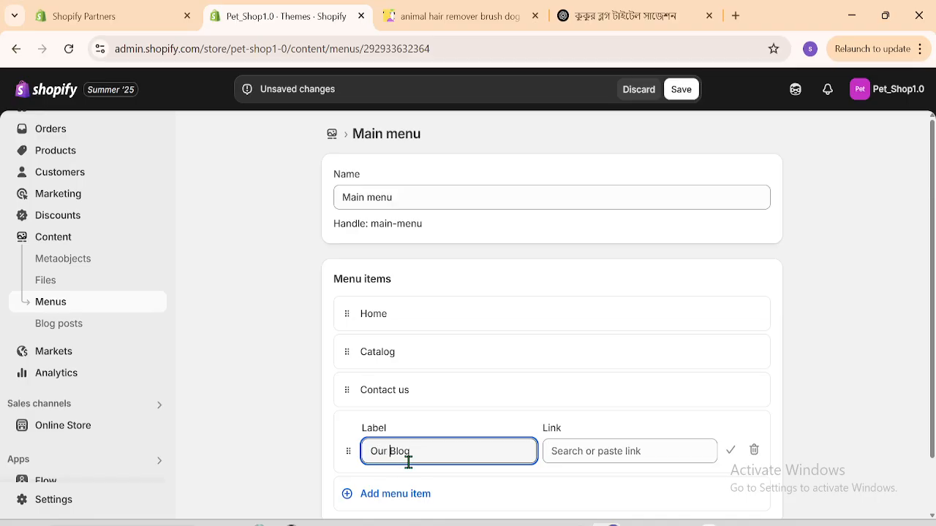
{"action": "left_click", "coordinate": [610, 451]}
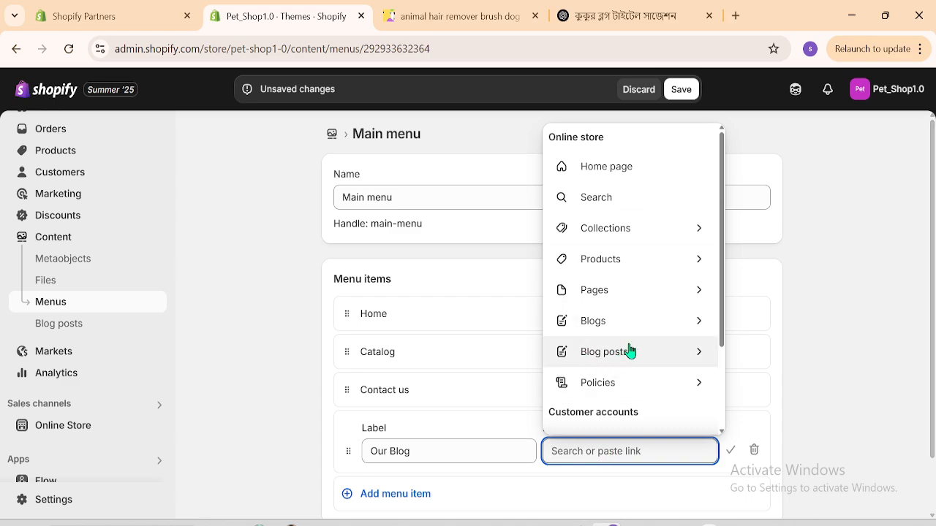
{"action": "left_click", "coordinate": [651, 327]}
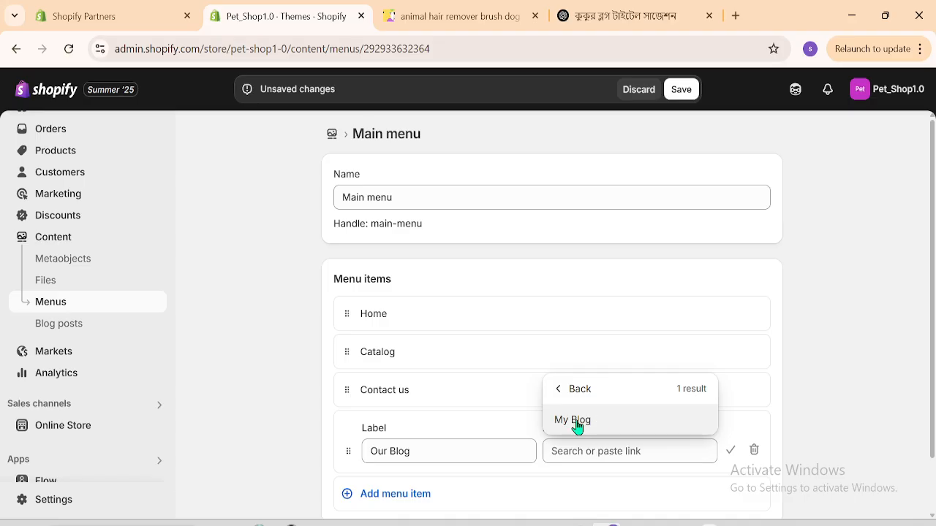
{"action": "left_click", "coordinate": [560, 390]}
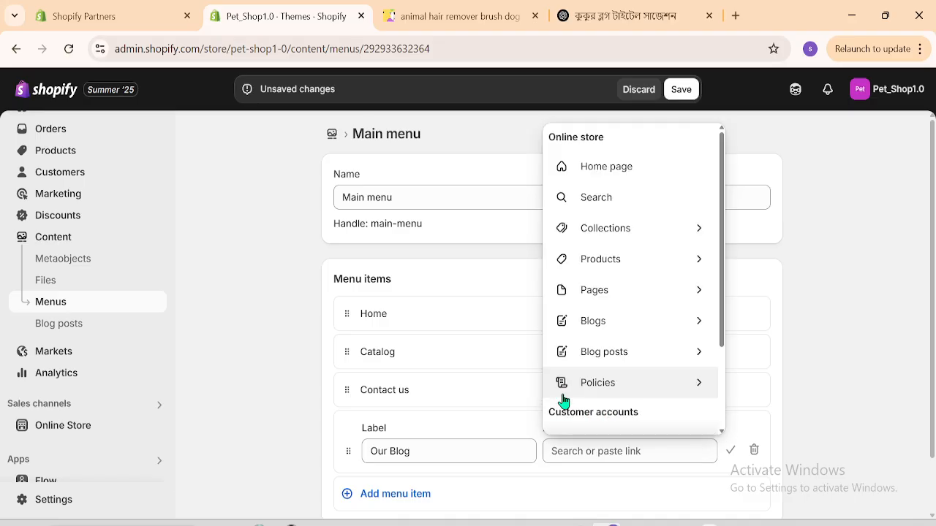
{"action": "left_click", "coordinate": [643, 359]}
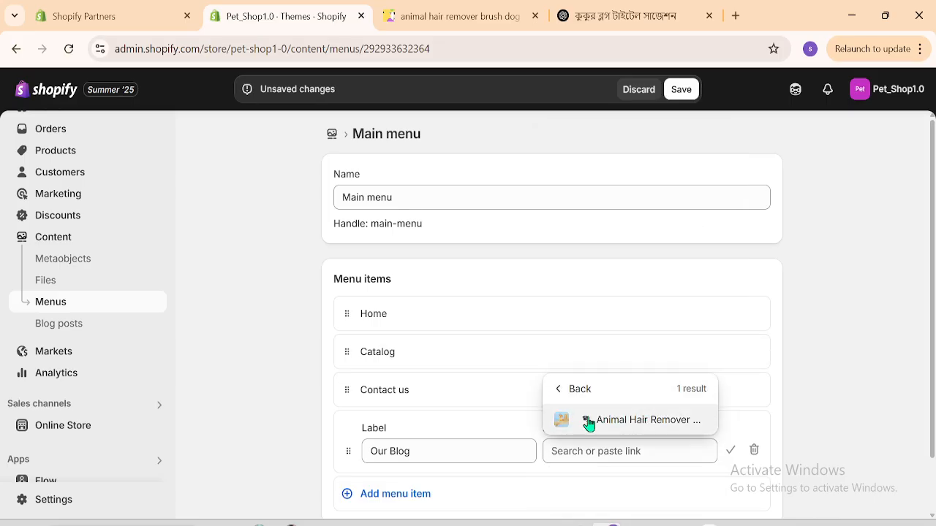
{"action": "left_click", "coordinate": [548, 389]}
{"action": "left_click", "coordinate": [607, 387]}
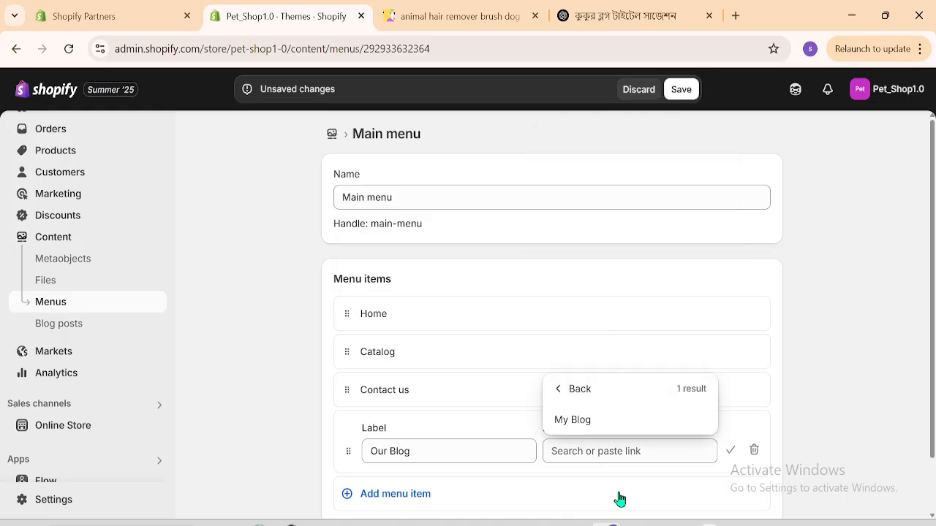
{"action": "left_click", "coordinate": [583, 420]}
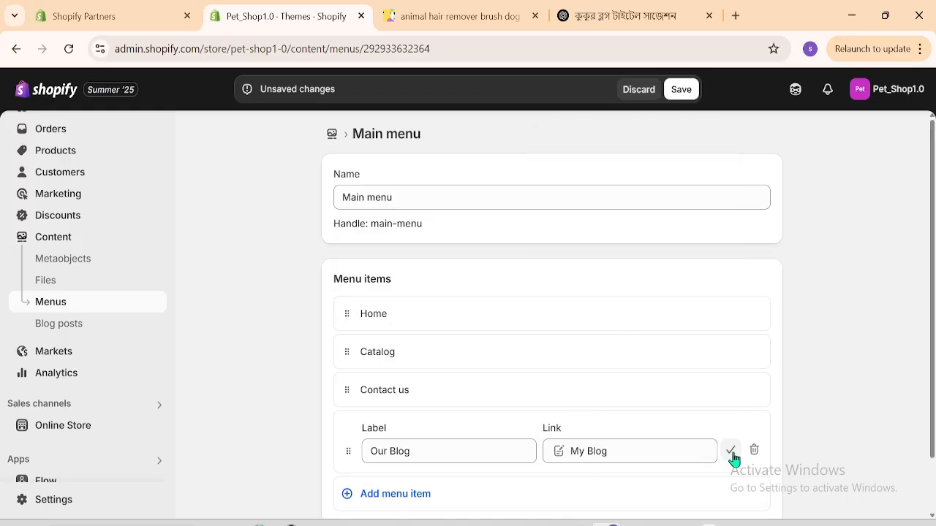
Confirm the "Our Blog" item, save the Main menu, and open the storefront home page.
{"action": "left_click", "coordinate": [731, 451]}
{"action": "left_click", "coordinate": [692, 95]}
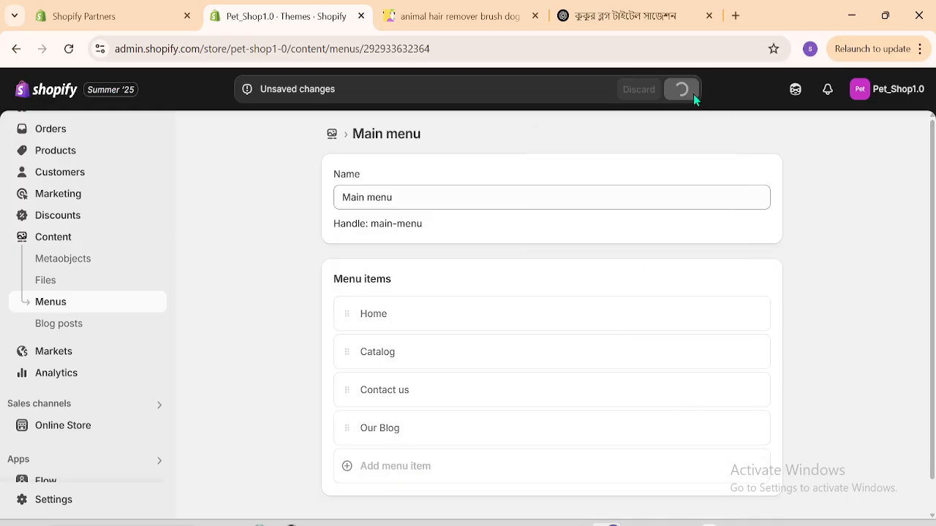
{"action": "left_click", "coordinate": [398, 9]}
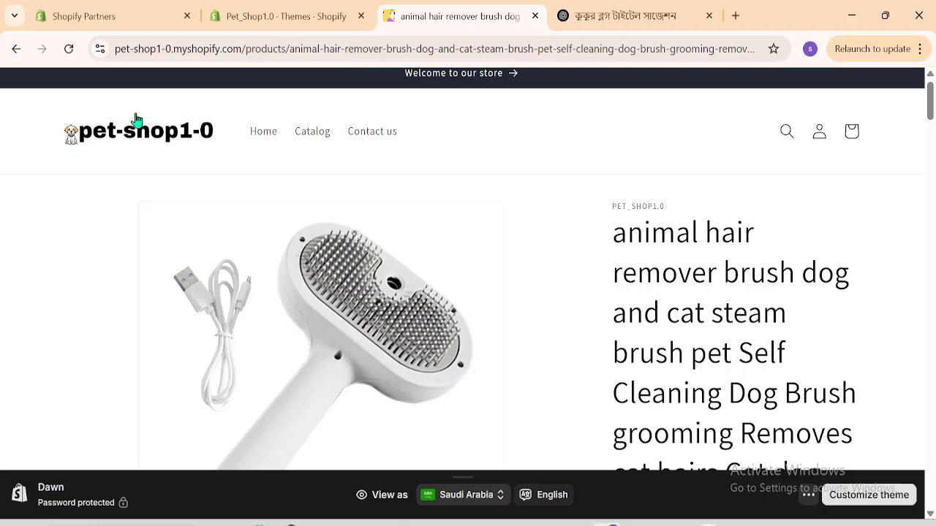
{"action": "left_click", "coordinate": [135, 122]}
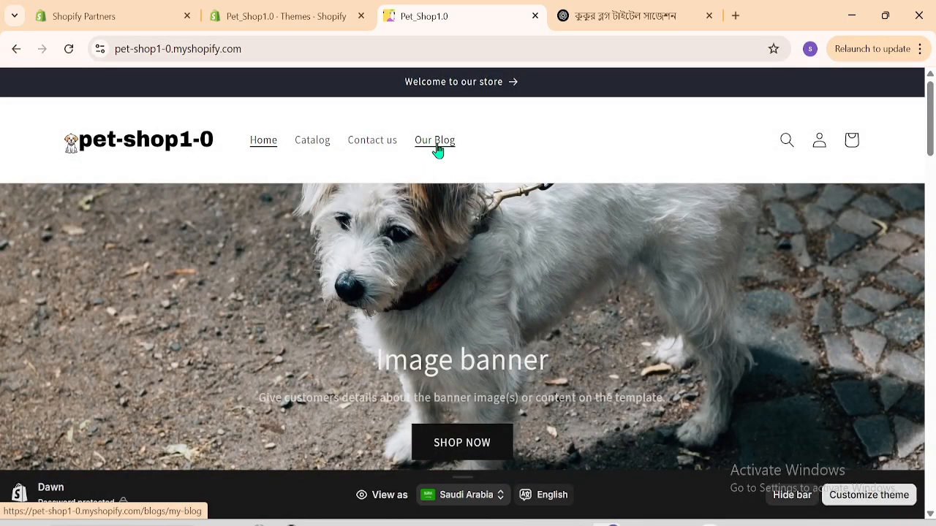
Open "Our Blog" from the storefront header and examine the My Blog page down to its post preview.
{"action": "left_click", "coordinate": [436, 142]}
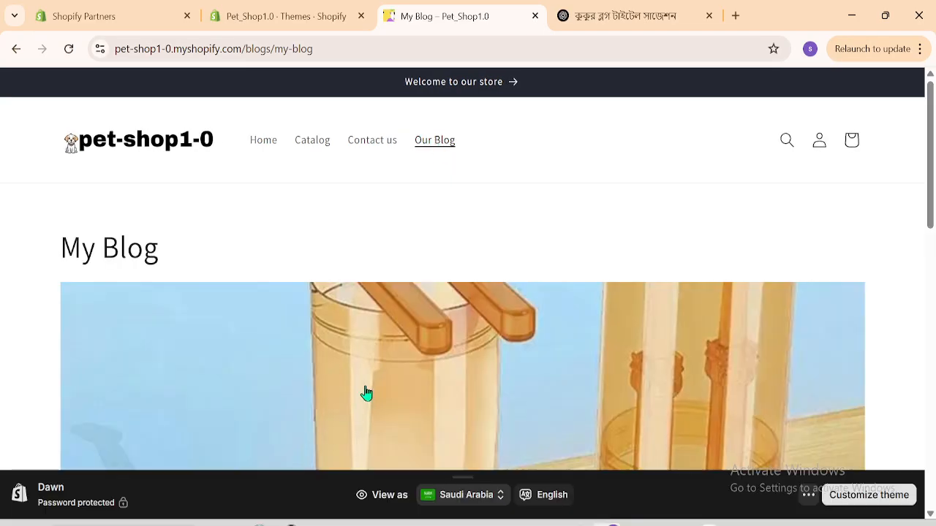
{"action": "left_click_drag", "start_coordinate": [65, 247], "coordinate": [188, 249]}
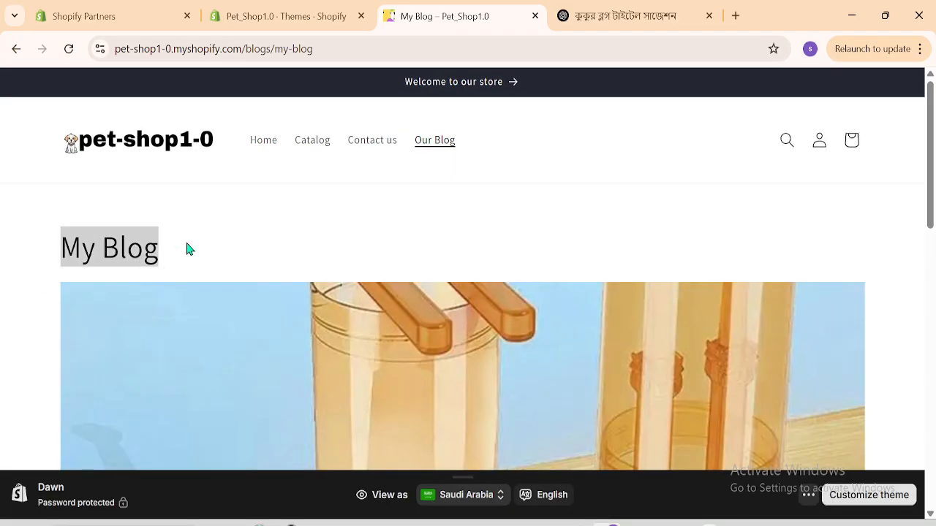
{"action": "left_click", "coordinate": [269, 246]}
{"action": "left_click_drag", "start_coordinate": [931, 179], "coordinate": [931, 354]}
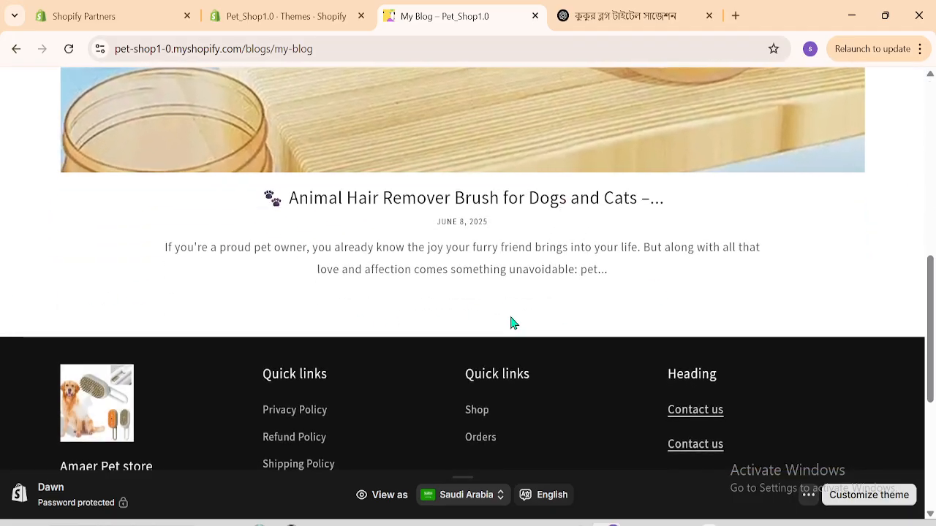
Return to the store admin and start a new blog post.
{"action": "left_click", "coordinate": [314, 15]}
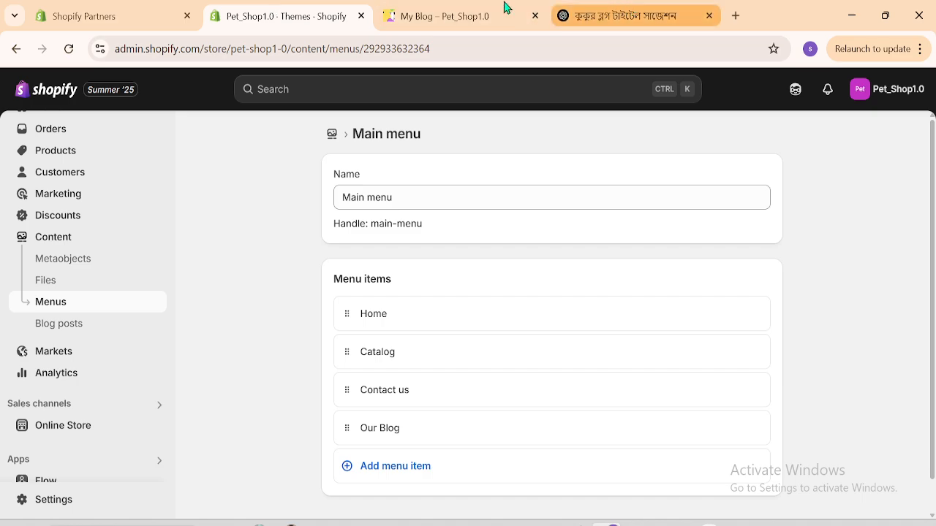
{"action": "left_click", "coordinate": [61, 331]}
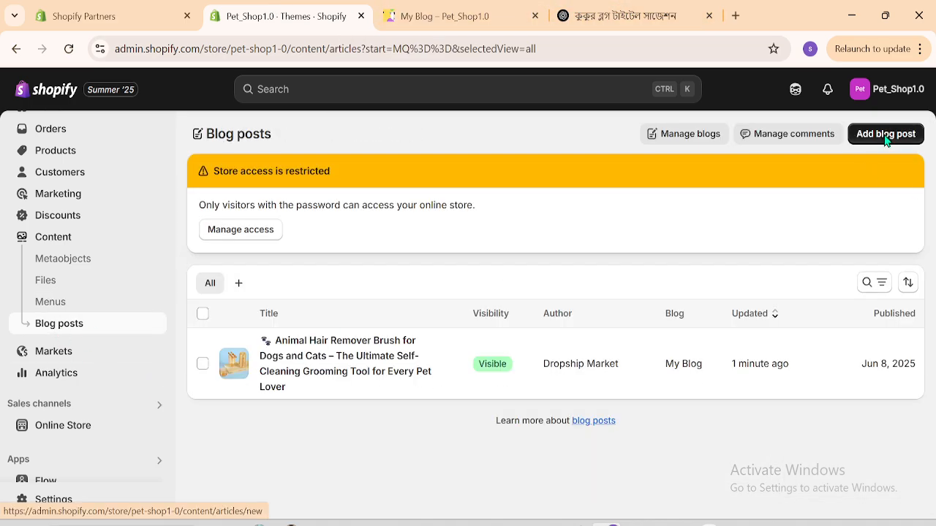
{"action": "left_click", "coordinate": [885, 136]}
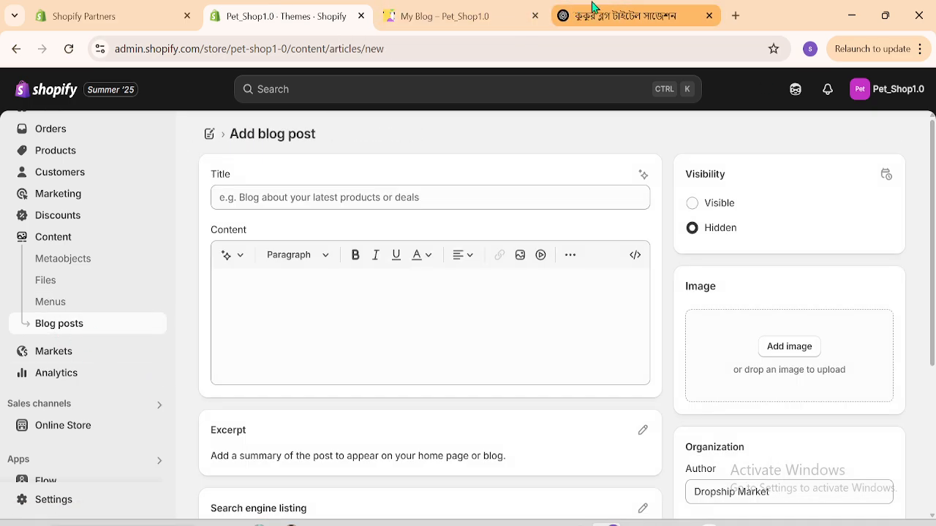
Copy the heading "✅ Ready to Groom Like a Pro?" from the ChatGPT article and paste it as the new post's title.
{"action": "left_click", "coordinate": [596, 10]}
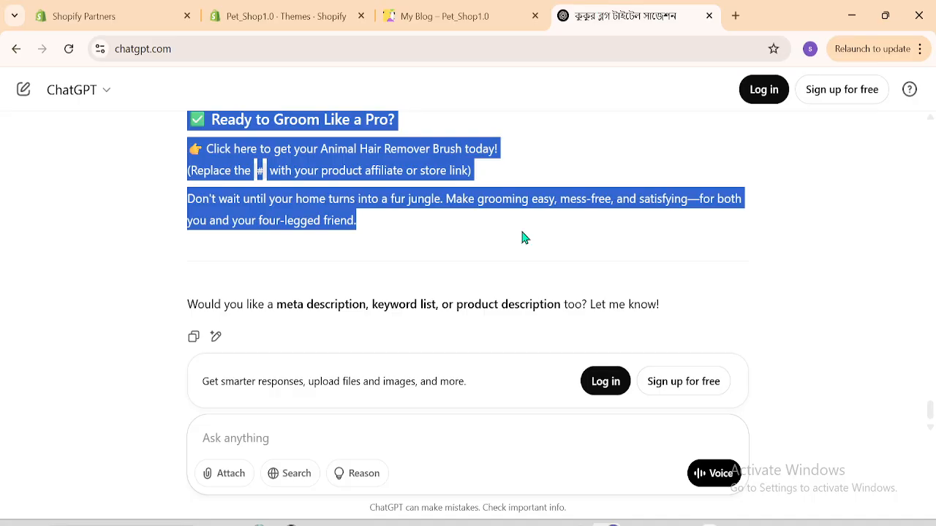
{"action": "left_click", "coordinate": [312, 239]}
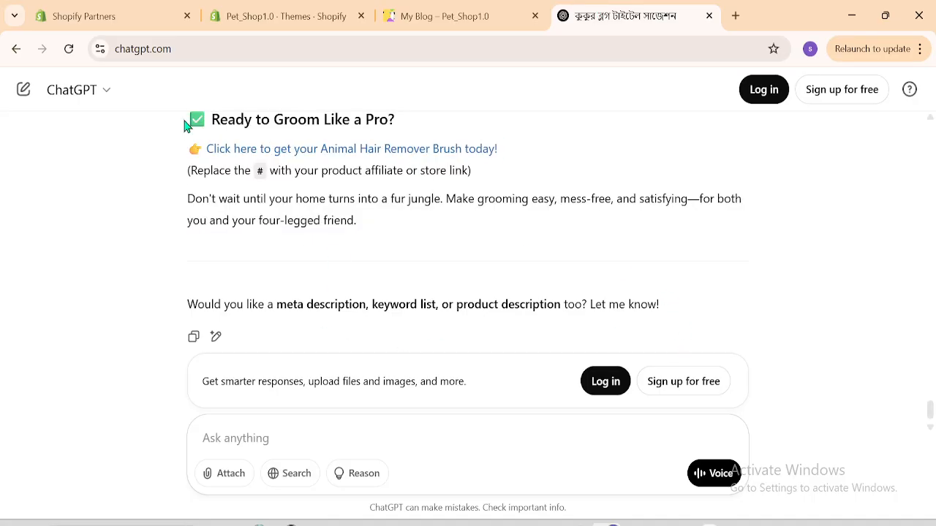
{"action": "left_click_drag", "start_coordinate": [185, 126], "coordinate": [452, 133]}
{"action": "key", "text": "ctrl+c"}
{"action": "left_click", "coordinate": [453, 16]}
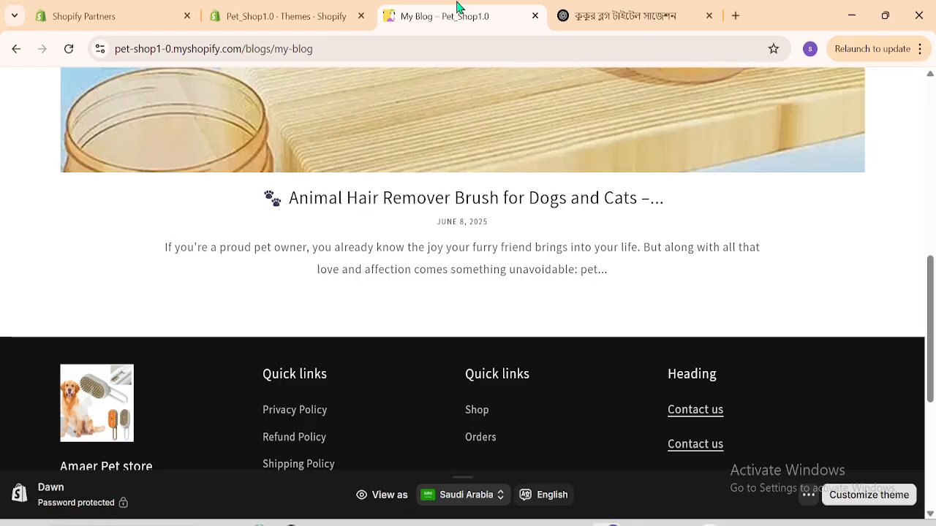
{"action": "left_click", "coordinate": [307, 16]}
{"action": "left_click", "coordinate": [330, 199]}
{"action": "key", "text": "ctrl+v"}
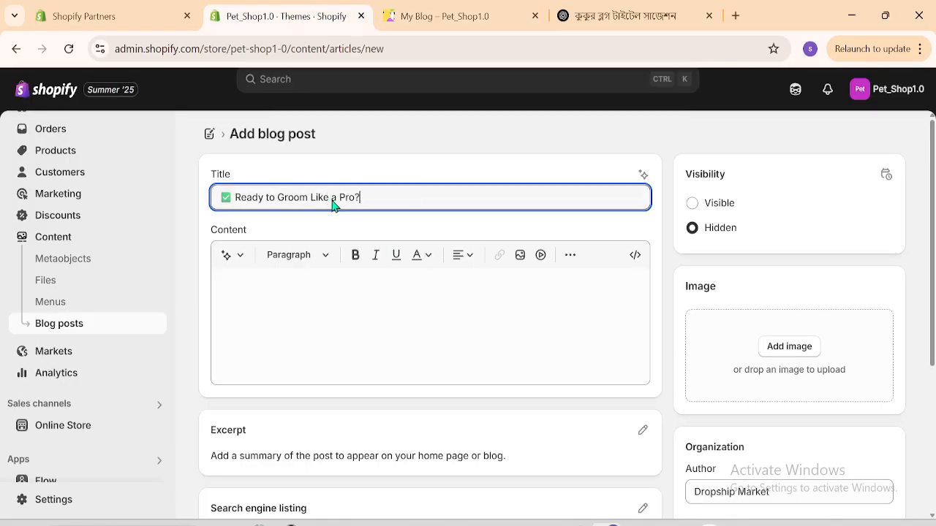
Copy the text below that heading in the ChatGPT article, through "four-legged friend.", into the new post's content.
{"action": "left_click", "coordinate": [625, 16]}
{"action": "left_click_drag", "start_coordinate": [357, 225], "coordinate": [166, 140]}
{"action": "key", "text": "ctrl+c"}
{"action": "left_click", "coordinate": [454, 13]}
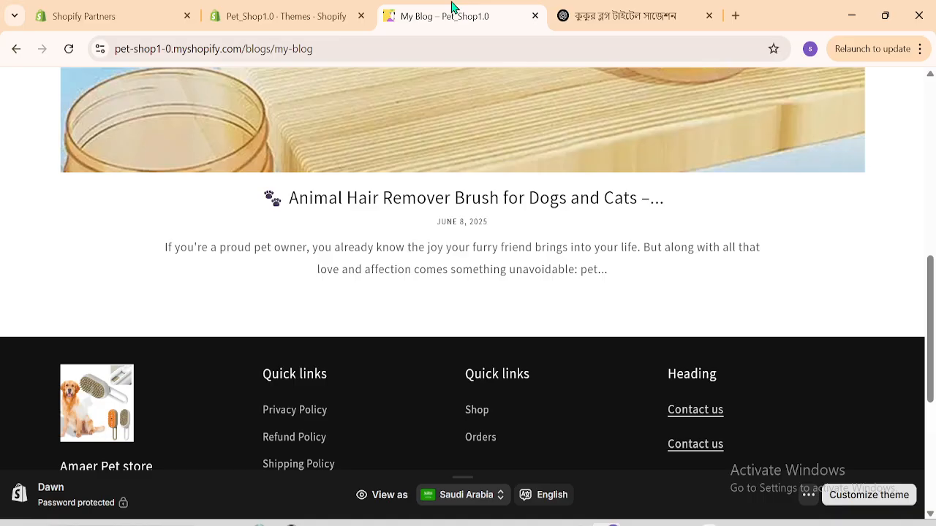
{"action": "left_click", "coordinate": [309, 19]}
{"action": "left_click", "coordinate": [290, 281]}
{"action": "key", "text": "ctrl+v"}
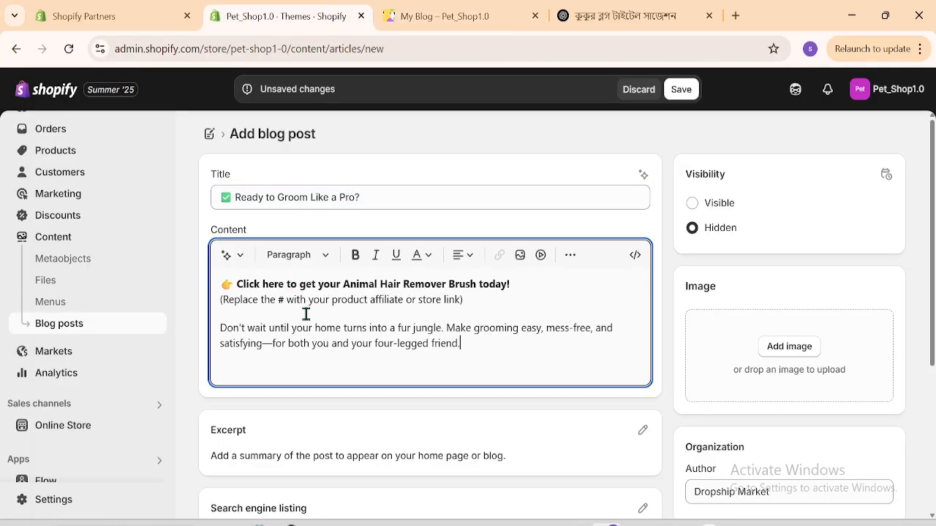
Leave the post without a featured image and assign it to the blog "My Blog".
{"action": "scroll", "coordinate": [878, 320], "scroll_direction": "down", "scroll_amount": 2}
{"action": "scroll", "coordinate": [706, 286], "scroll_direction": "up", "scroll_amount": 1}
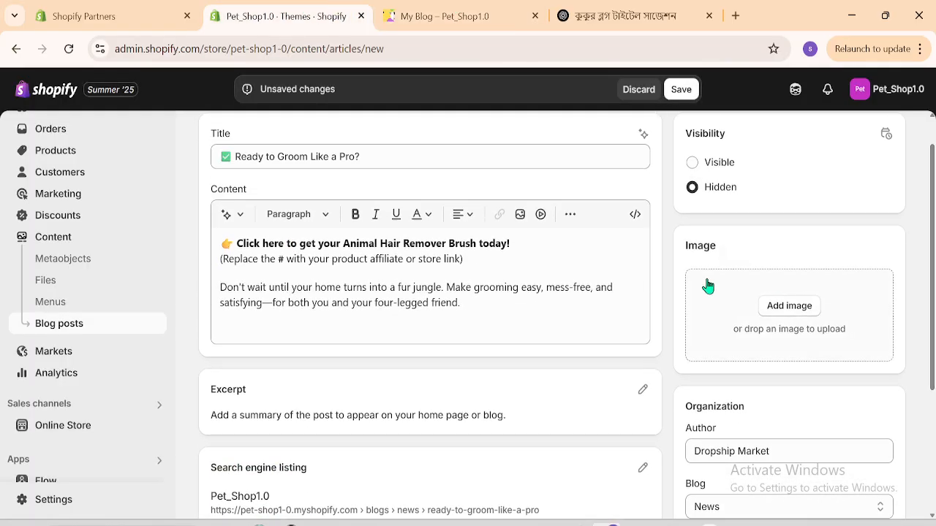
{"action": "left_click", "coordinate": [789, 306]}
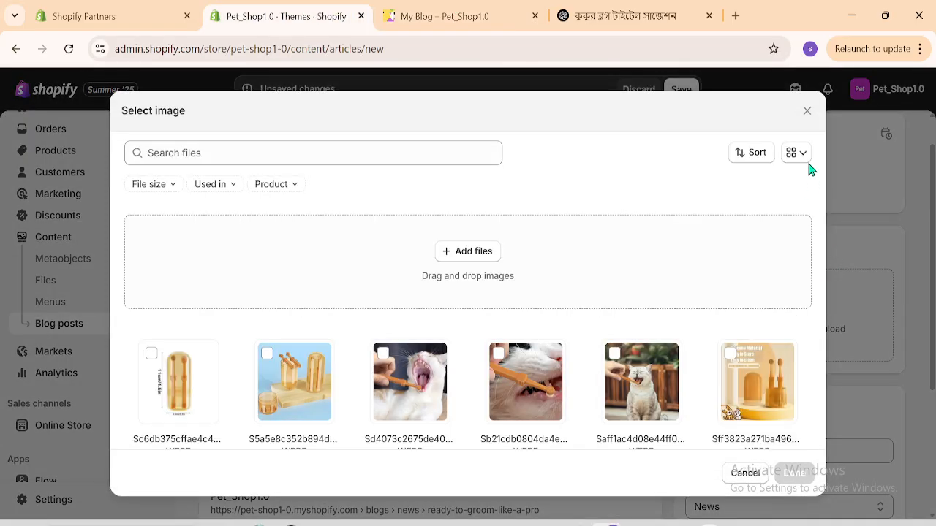
{"action": "left_click", "coordinate": [808, 111]}
{"action": "scroll", "coordinate": [840, 289], "scroll_direction": "down", "scroll_amount": 3}
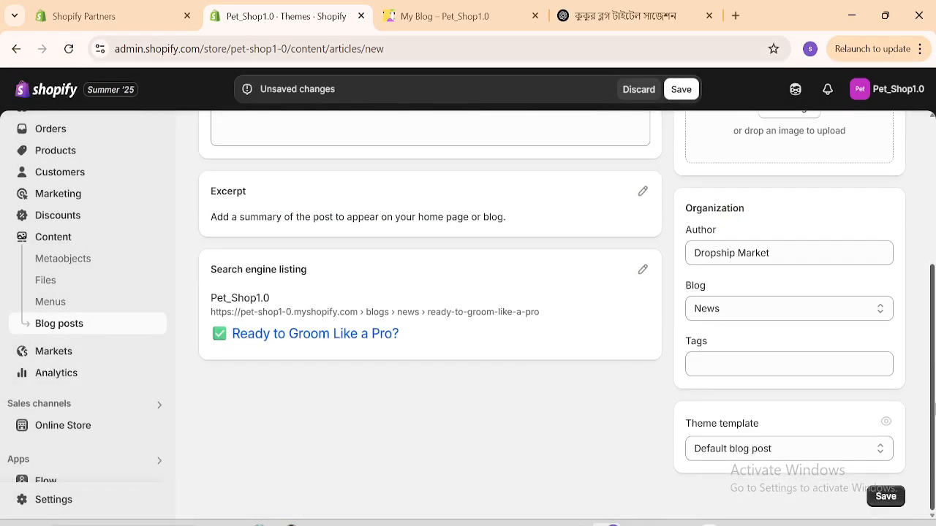
{"action": "left_click", "coordinate": [733, 308]}
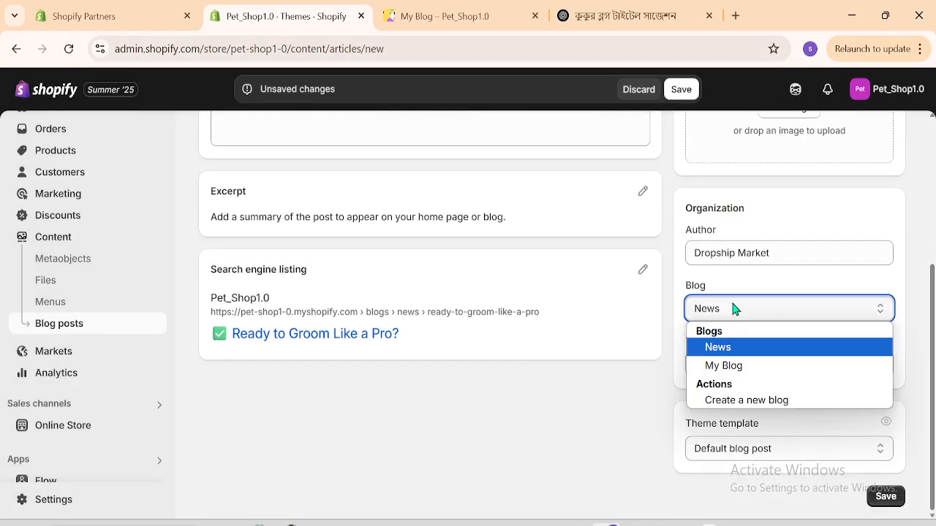
{"action": "left_click", "coordinate": [742, 376]}
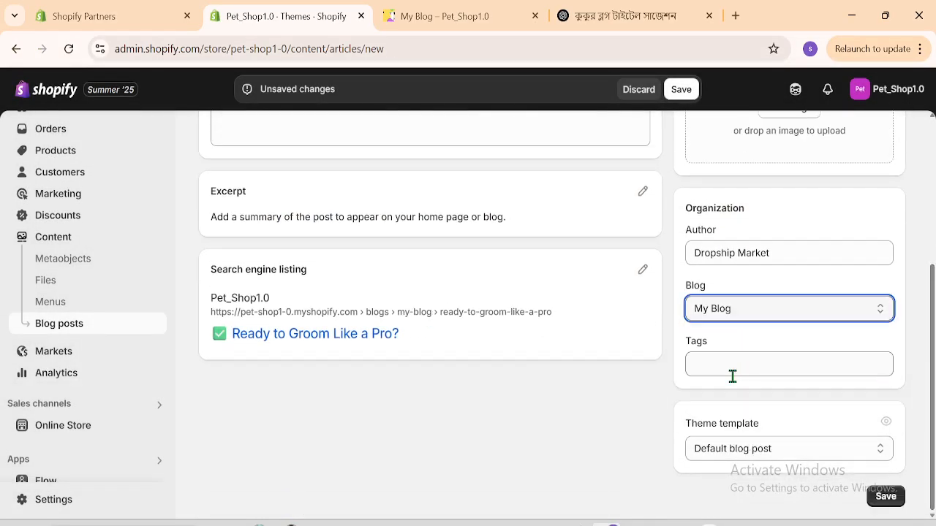
Set the post's visibility to Visible and save the new blog post.
{"action": "left_click", "coordinate": [884, 497]}
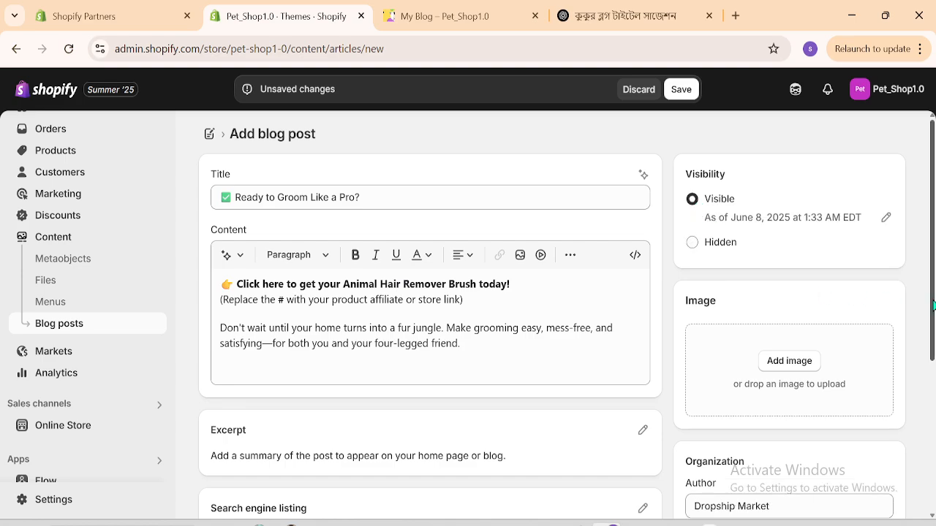
{"action": "scroll", "coordinate": [852, 307], "scroll_direction": "down", "scroll_amount": 3}
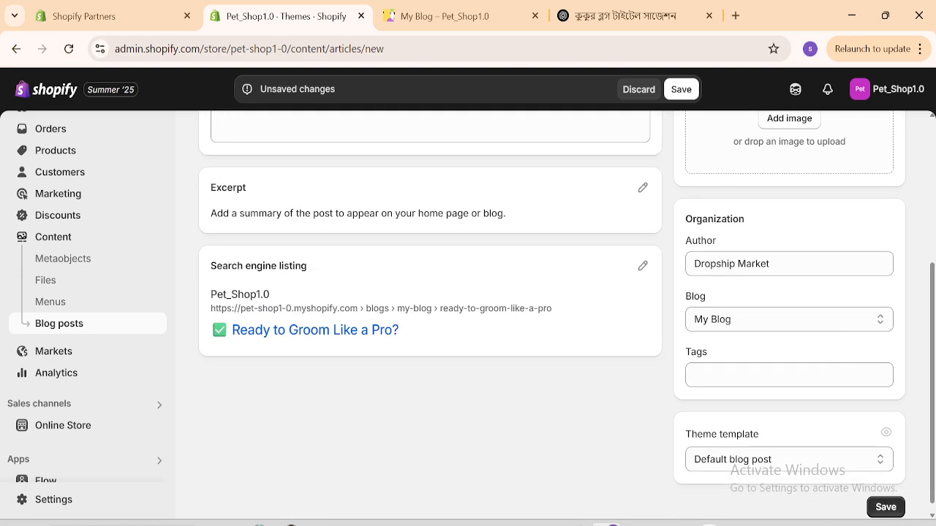
{"action": "left_click", "coordinate": [886, 508]}
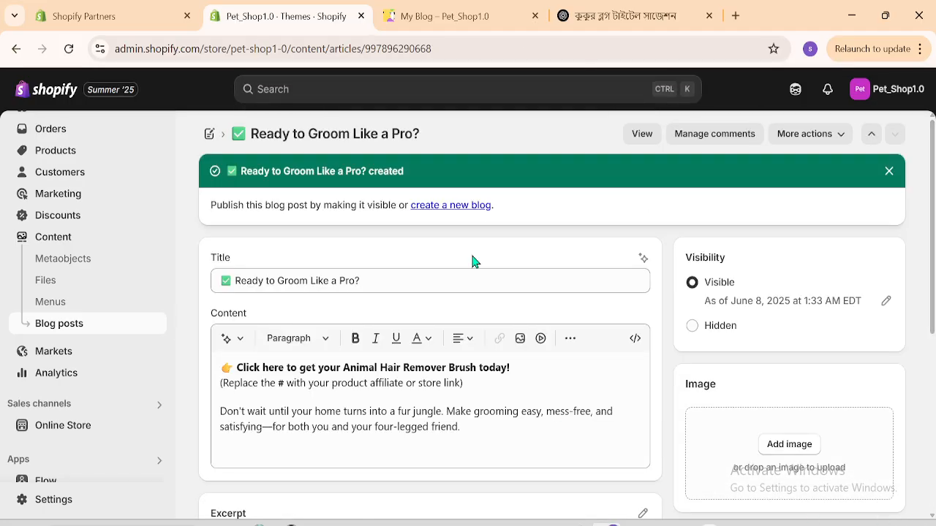
Reload the storefront's My Blog page and look for the new "Ready to Groom Like a Pro?" post.
{"action": "left_click", "coordinate": [479, 10]}
{"action": "left_click", "coordinate": [68, 50]}
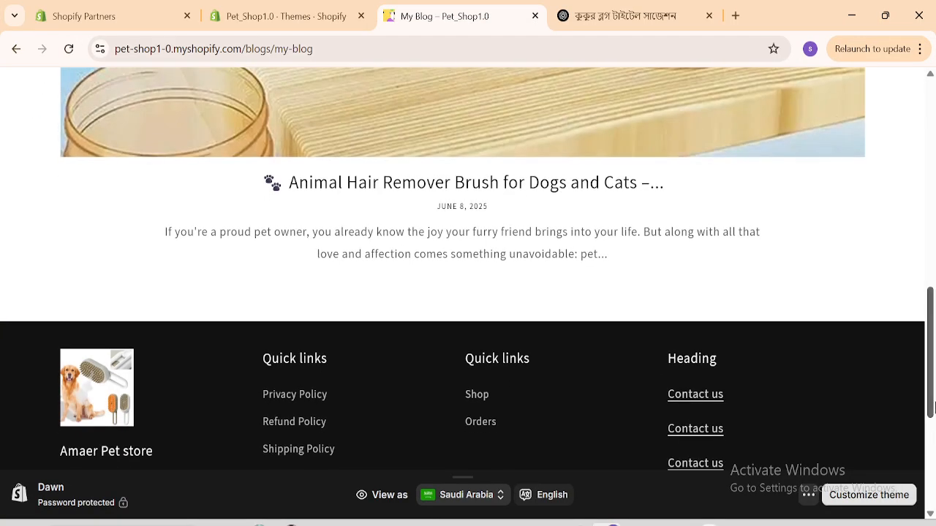
{"action": "left_click_drag", "start_coordinate": [923, 409], "coordinate": [935, 309]}
{"action": "scroll", "coordinate": [933, 309], "scroll_direction": "up", "scroll_amount": 15}
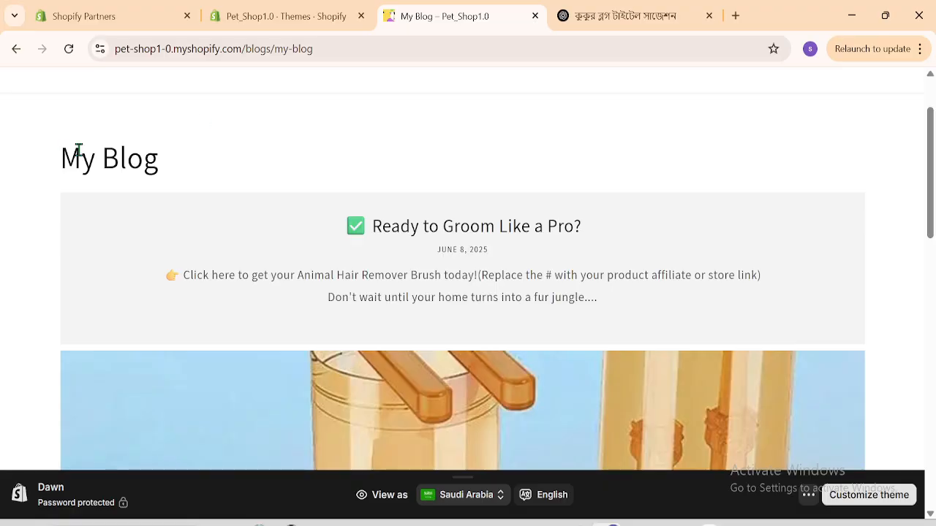
{"action": "scroll", "coordinate": [869, 251], "scroll_direction": "up", "scroll_amount": 2}
Visit the storefront's Contact us page, reopen Our Blog, and review both listed posts.
{"action": "left_click", "coordinate": [363, 152]}
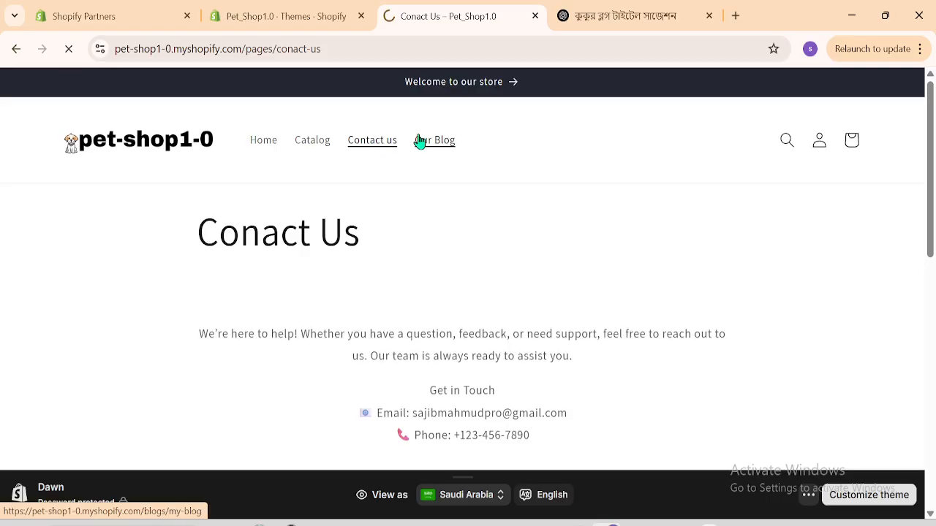
{"action": "left_click", "coordinate": [420, 142]}
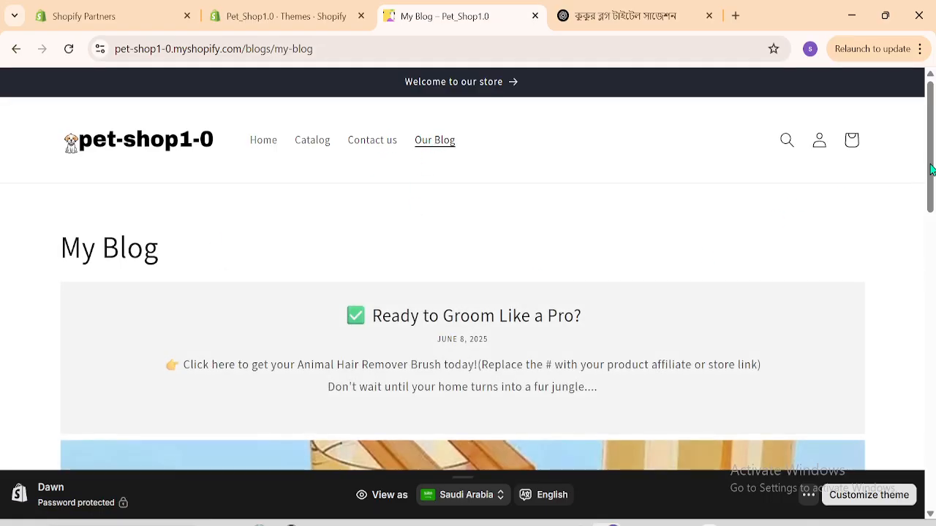
{"action": "left_click_drag", "start_coordinate": [931, 169], "coordinate": [885, 217]}
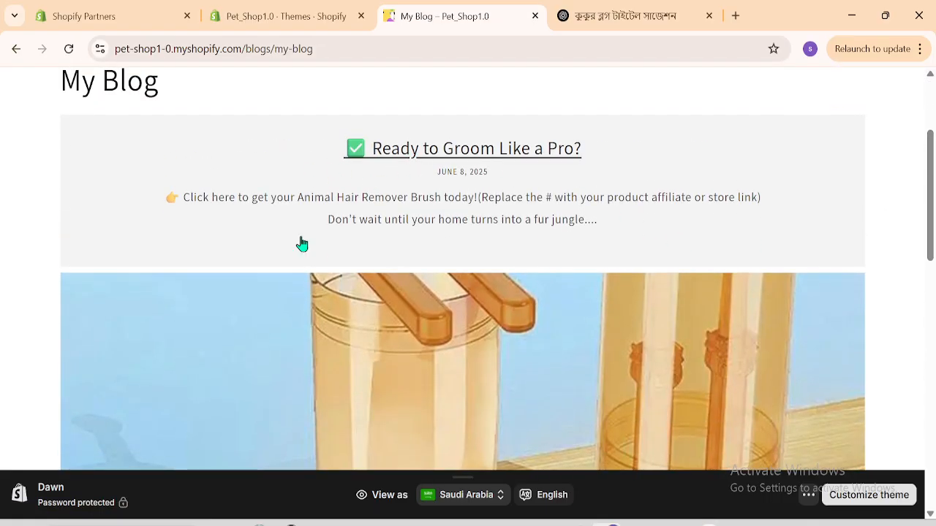
{"action": "left_click_drag", "start_coordinate": [583, 150], "coordinate": [266, 152]}
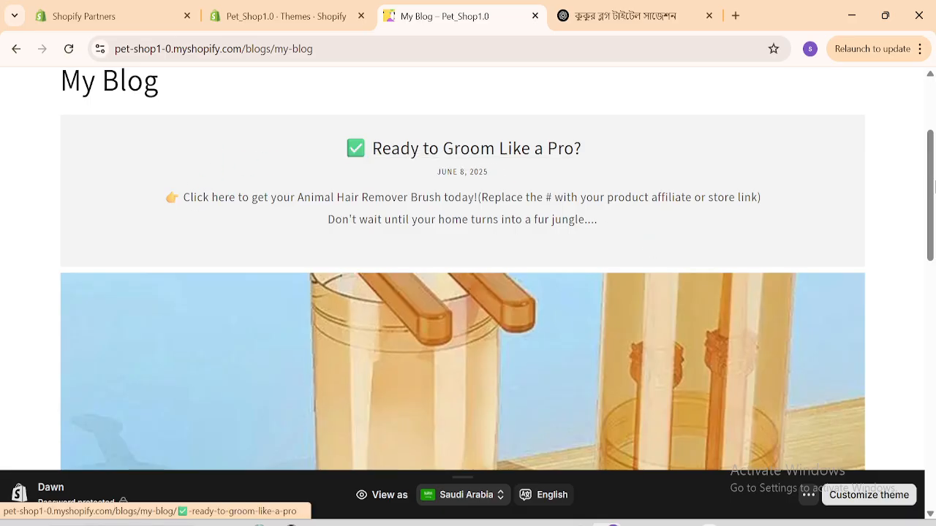
{"action": "left_click_drag", "start_coordinate": [934, 188], "coordinate": [933, 283]}
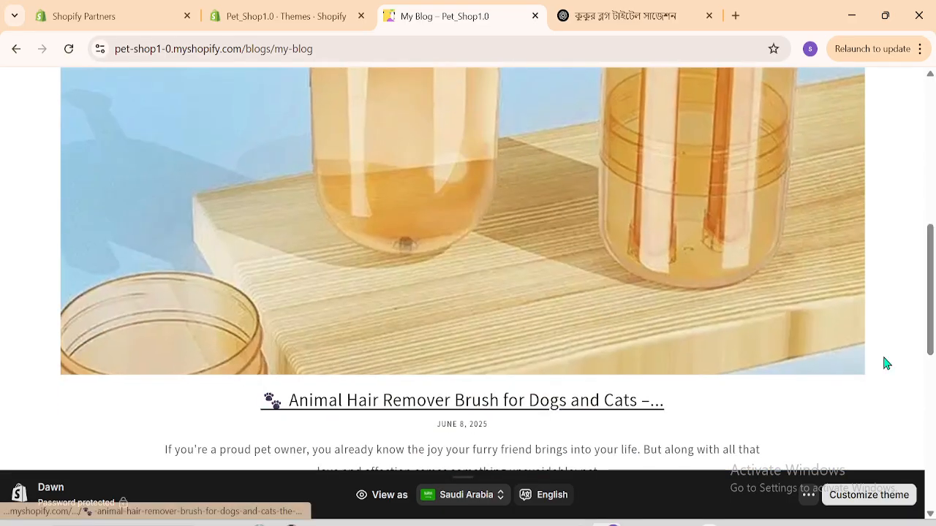
Review the blog post list and the blank post form in the store admin, and reopen the Main menu.
{"action": "left_click", "coordinate": [283, 9]}
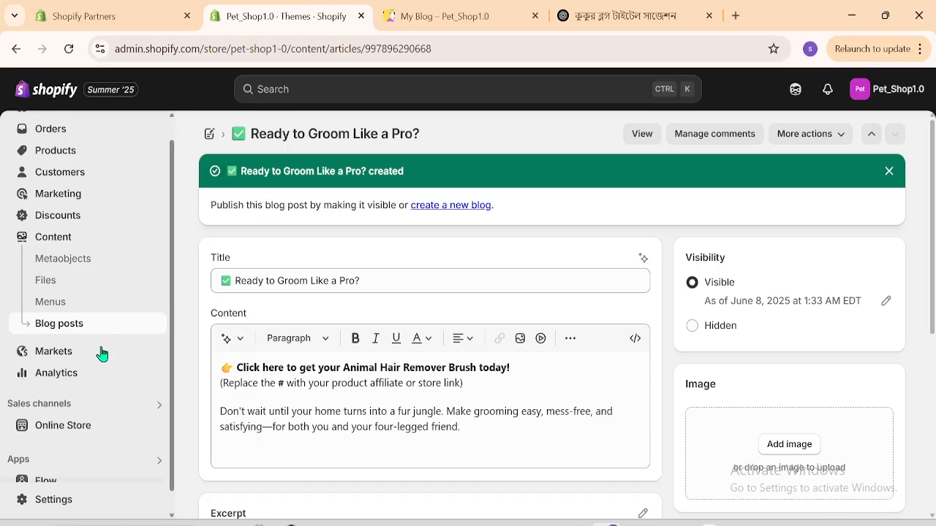
{"action": "left_click", "coordinate": [86, 330]}
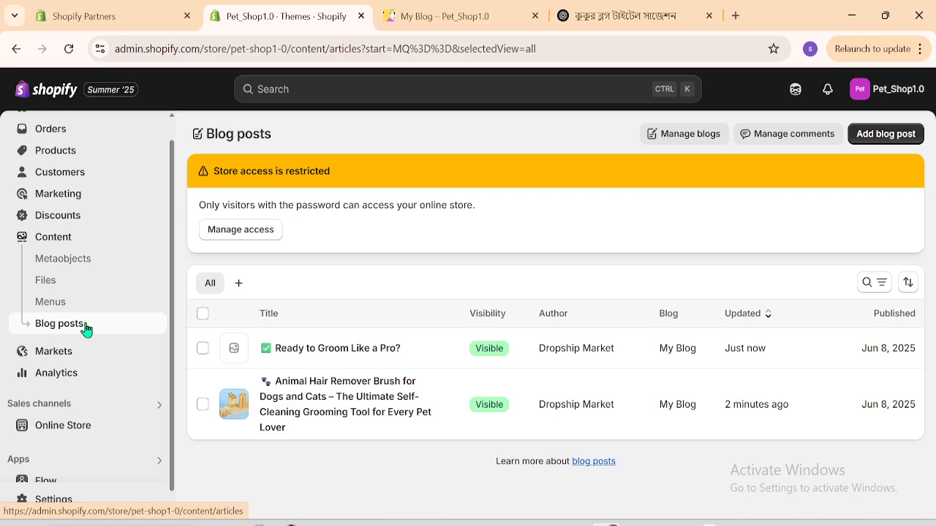
{"action": "left_click", "coordinate": [904, 136]}
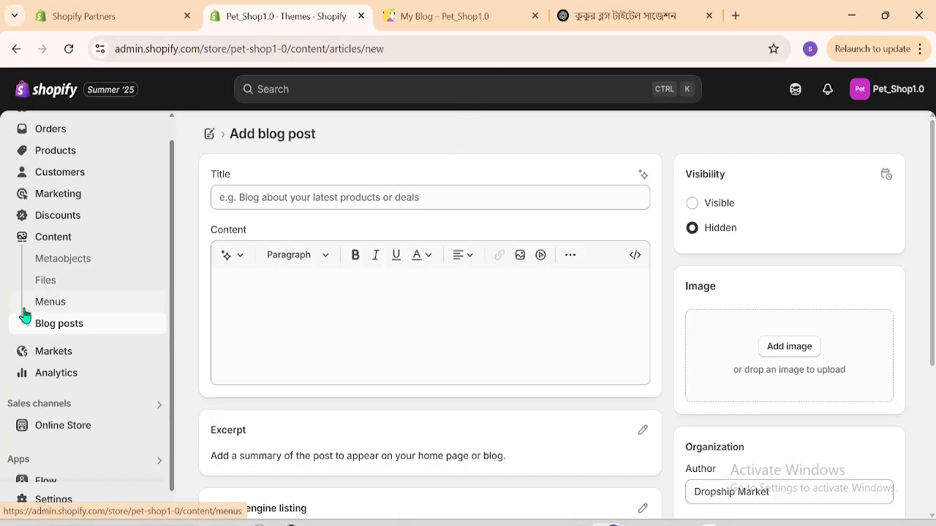
{"action": "left_click", "coordinate": [57, 303]}
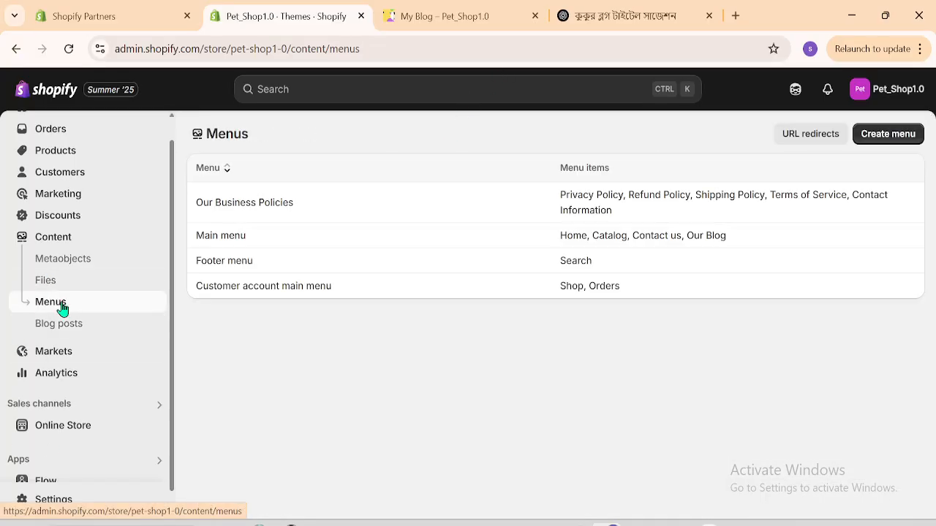
{"action": "left_click", "coordinate": [212, 242]}
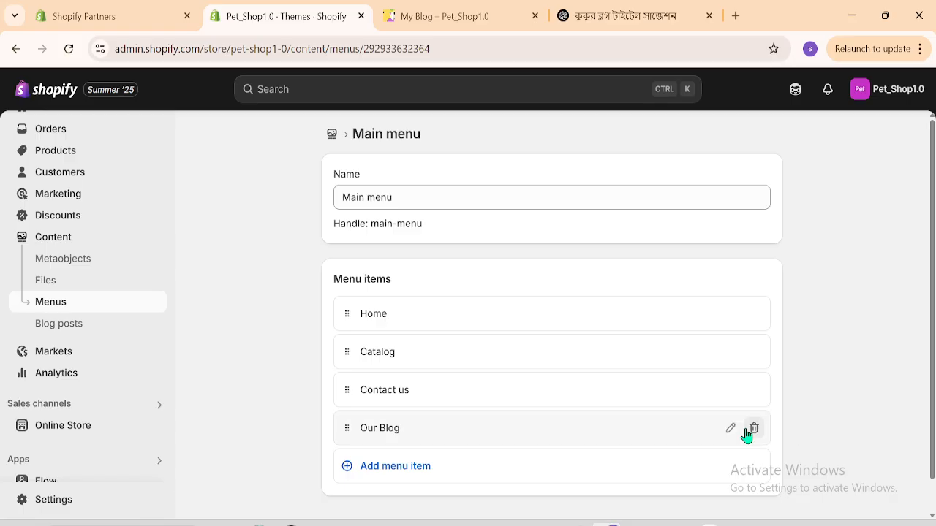
Delete the Our Blog menu item and add a new "Our Blog" item linked to the "Ready to Groom Like a Pro?" blog post.
{"action": "left_click", "coordinate": [755, 430]}
{"action": "left_click", "coordinate": [659, 335]}
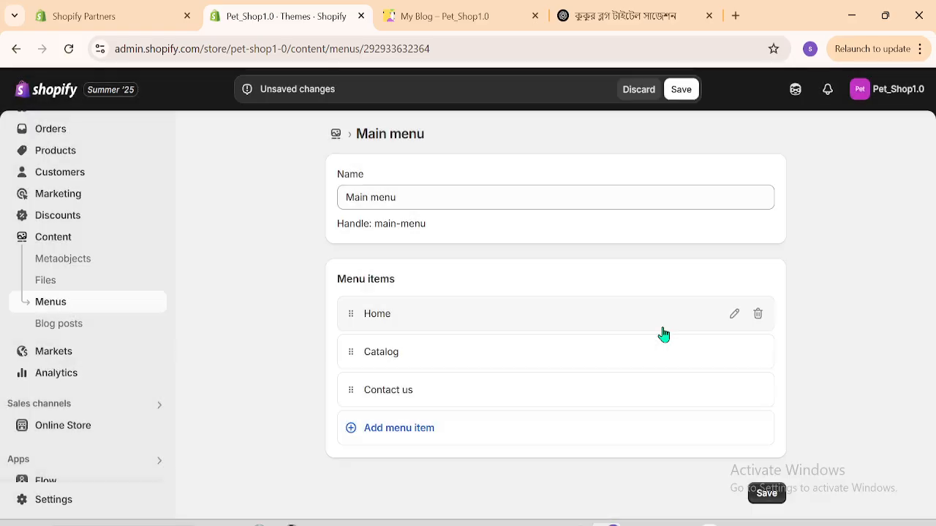
{"action": "left_click", "coordinate": [391, 438]}
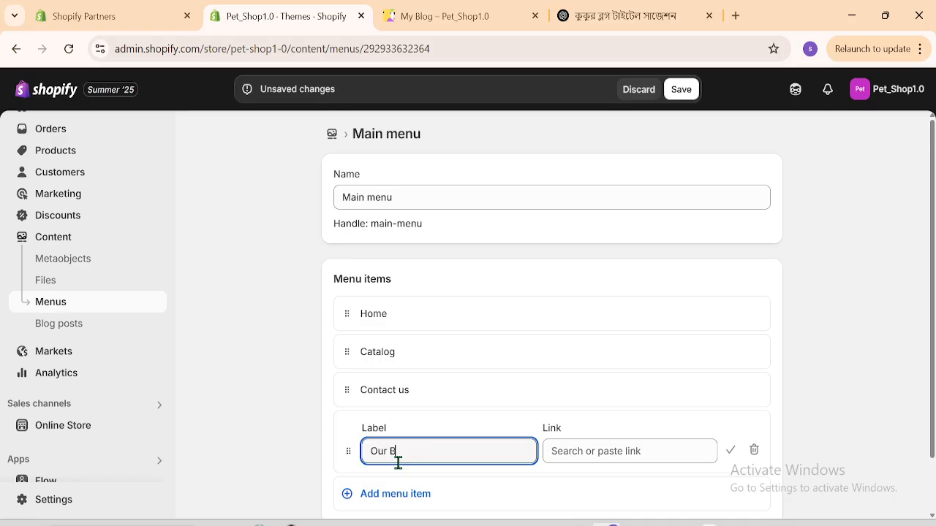
{"action": "left_click", "coordinate": [585, 451]}
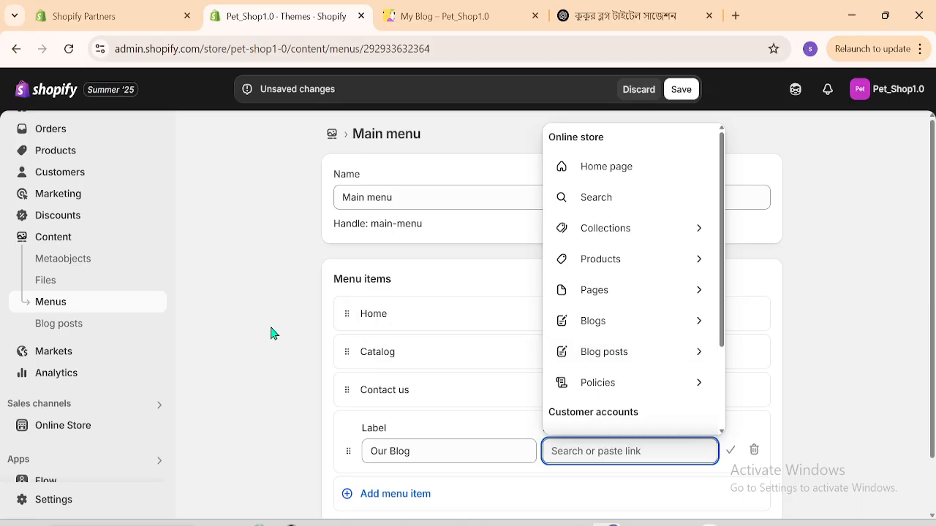
{"action": "left_click", "coordinate": [593, 354]}
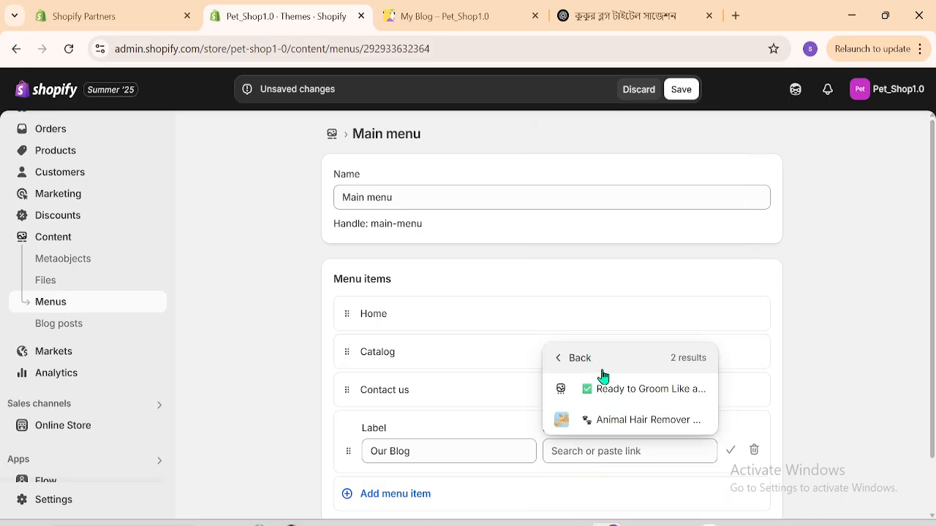
{"action": "left_click", "coordinate": [604, 391]}
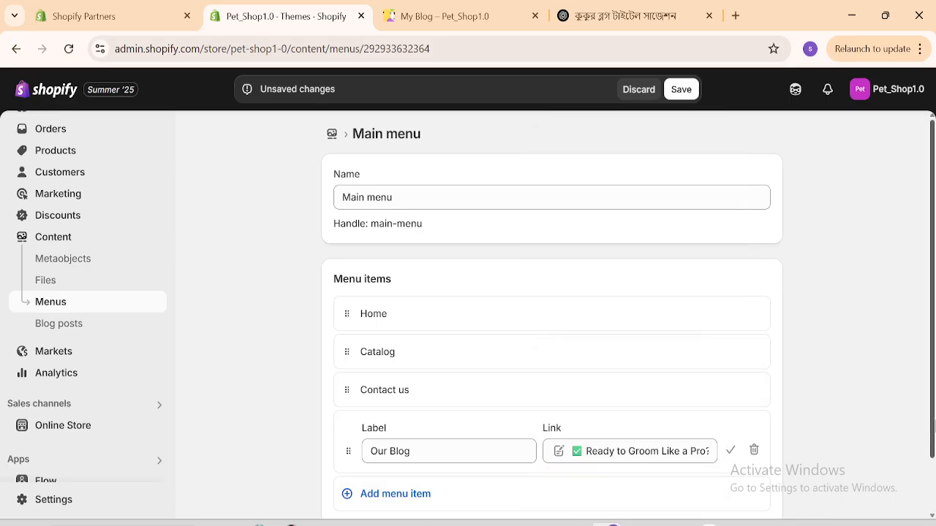
{"action": "scroll", "coordinate": [804, 444], "scroll_direction": "down", "scroll_amount": 1}
{"action": "left_click", "coordinate": [730, 415]}
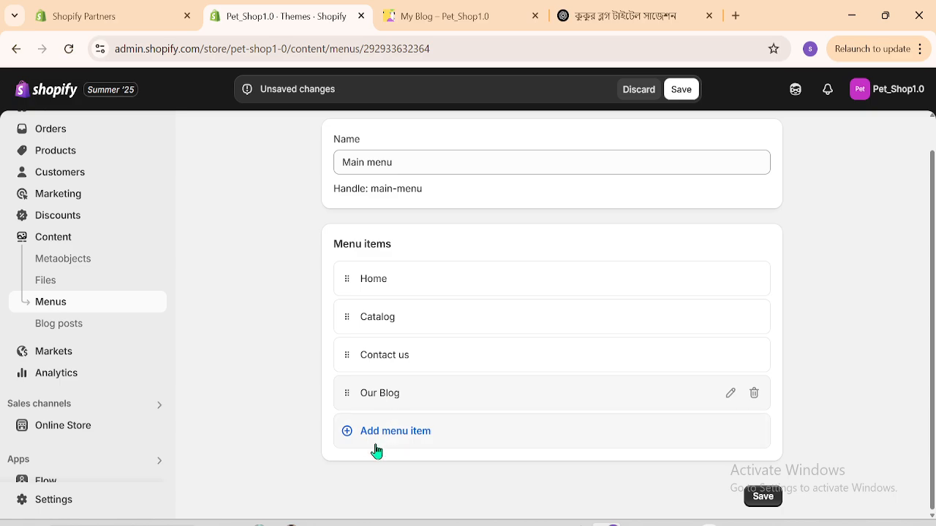
Change the label of the menu item linked to the "Ready to Groom Like a Pro?" post to "dog 1".
{"action": "left_click", "coordinate": [403, 401]}
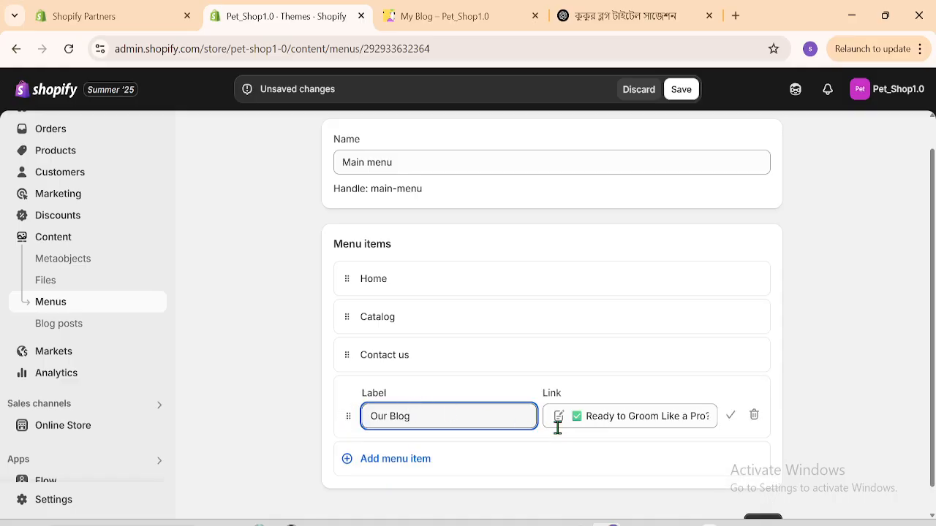
{"action": "left_click", "coordinate": [813, 388]}
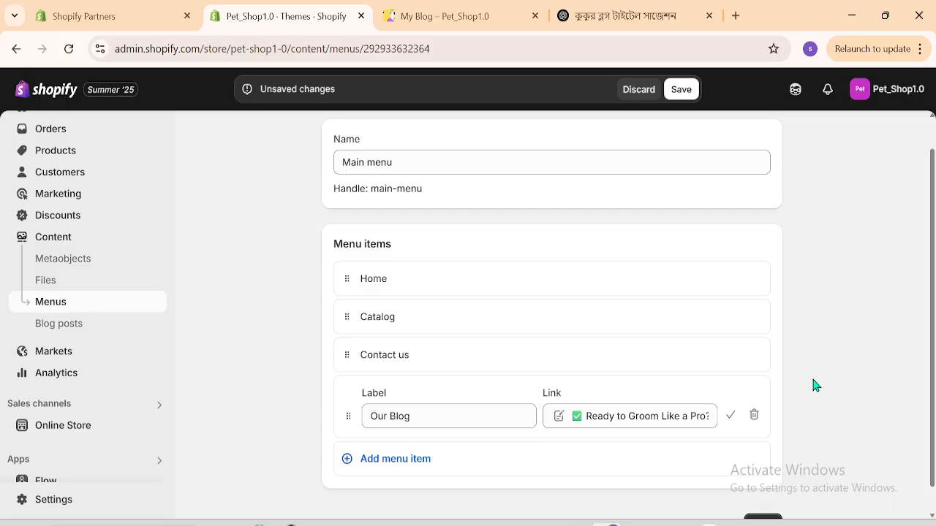
{"action": "left_click", "coordinate": [727, 417]}
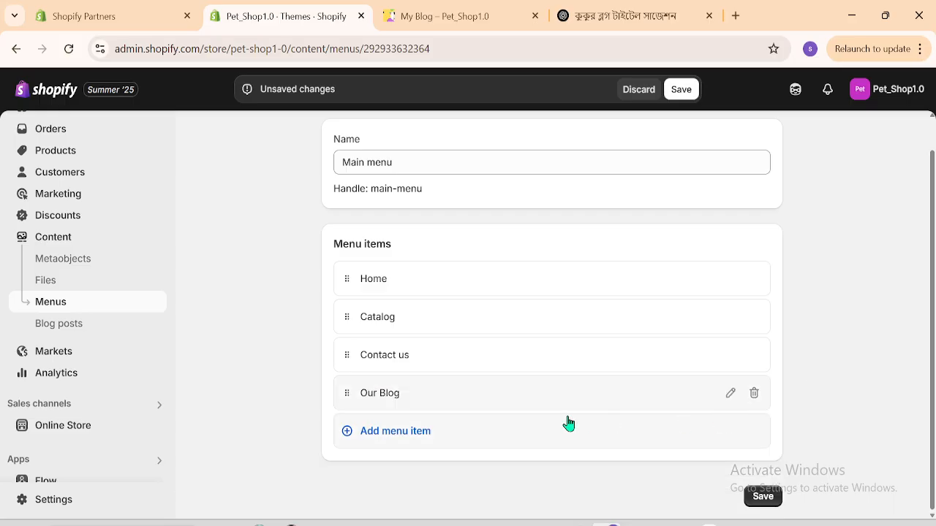
{"action": "left_click", "coordinate": [379, 396]}
{"action": "left_click_drag", "start_coordinate": [370, 417], "coordinate": [443, 417]}
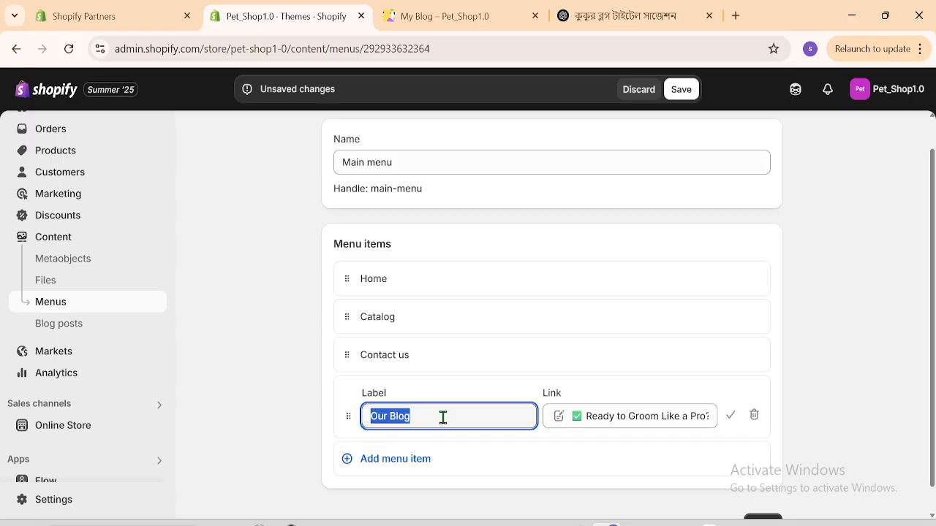
{"action": "type", "text": "dog 1"}
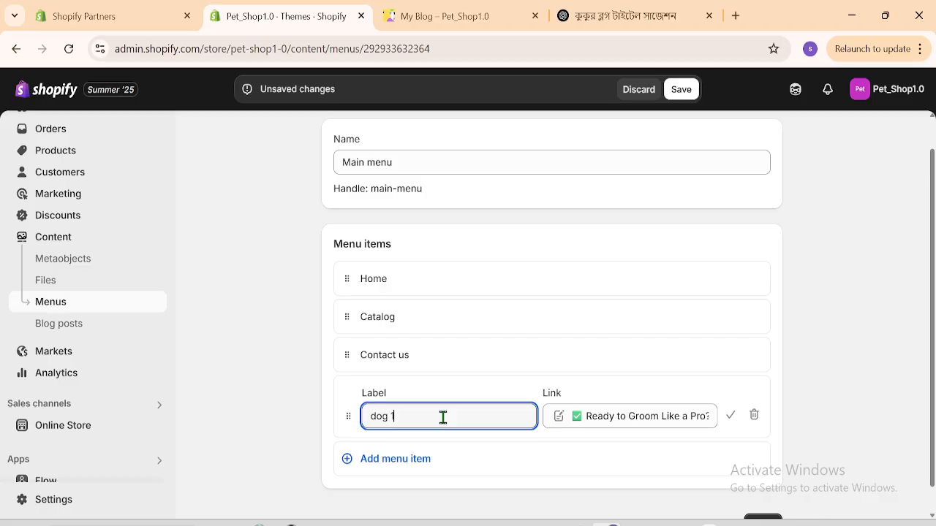
{"action": "left_click", "coordinate": [730, 418]}
Add a menu item labelled "dog 2" that links to the "Animal Hair Remover Brush" blog post.
{"action": "left_click", "coordinate": [395, 432]}
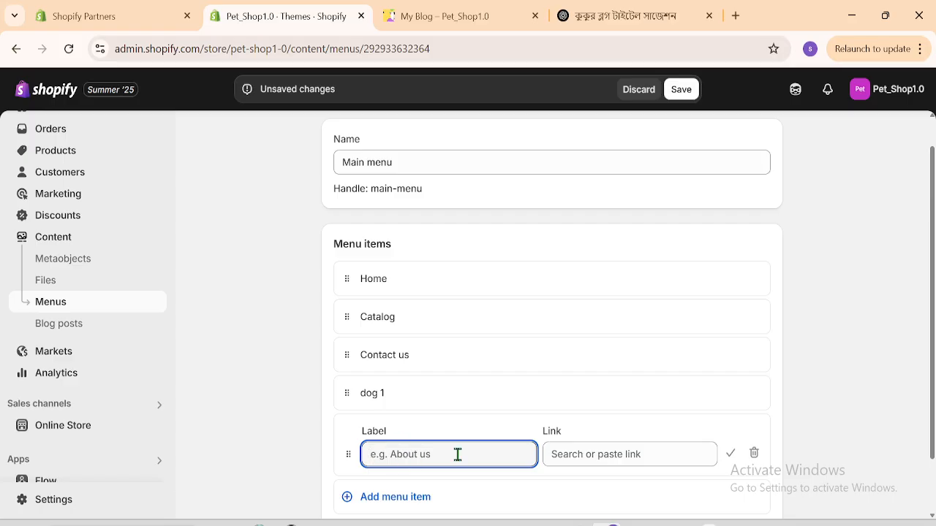
{"action": "type", "text": "dog 2"}
{"action": "left_click", "coordinate": [602, 448]}
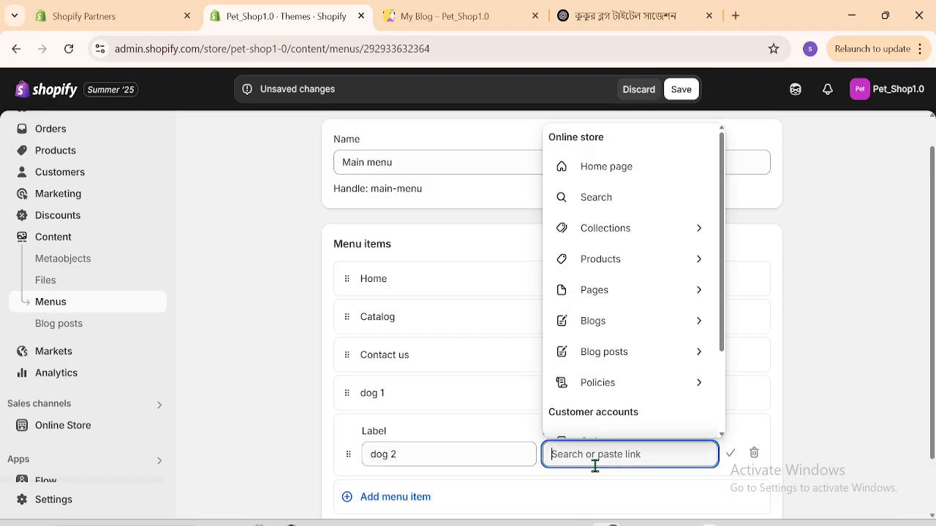
{"action": "left_click", "coordinate": [622, 353]}
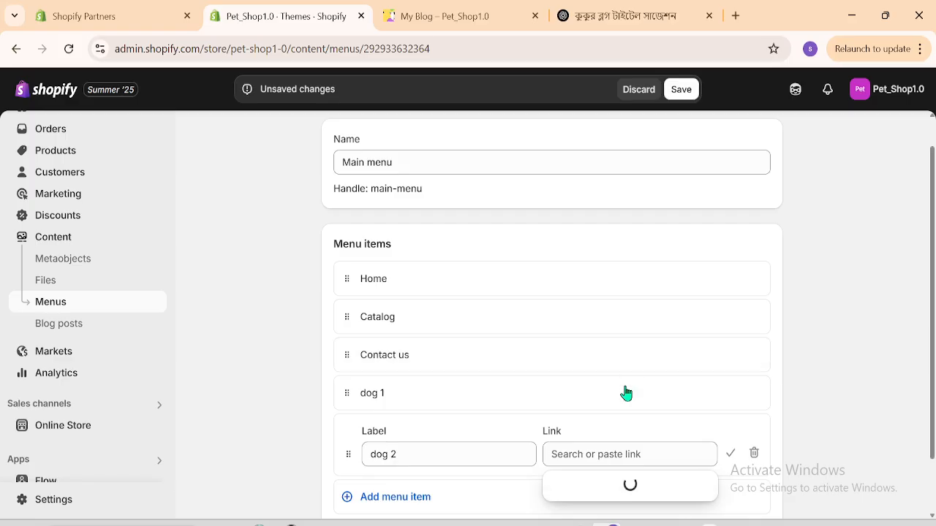
{"action": "left_click", "coordinate": [617, 430]}
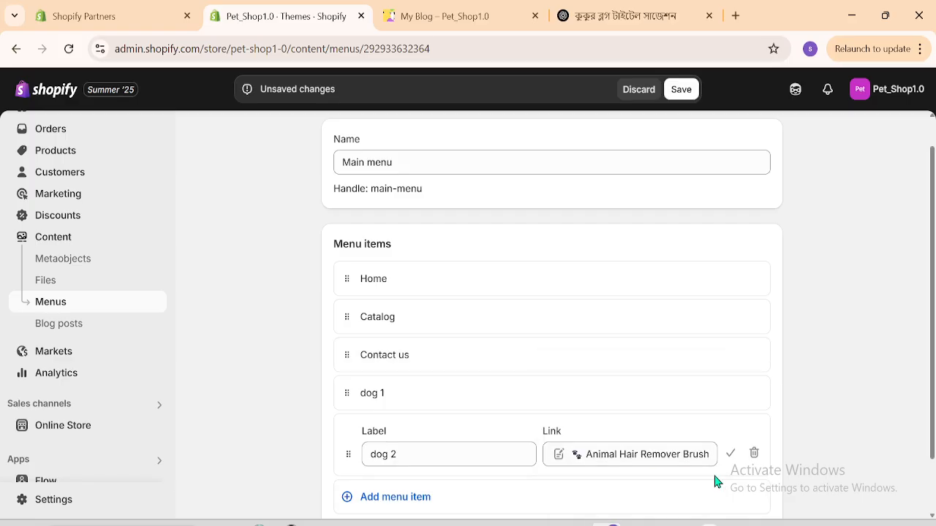
{"action": "left_click", "coordinate": [732, 455]}
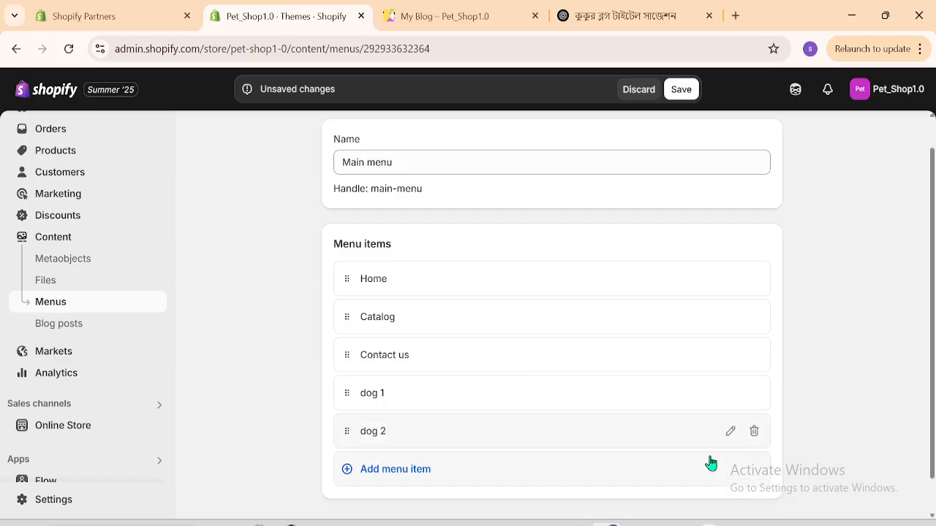
Check the link of the dog 1 item and save the Main menu.
{"action": "left_click", "coordinate": [376, 404]}
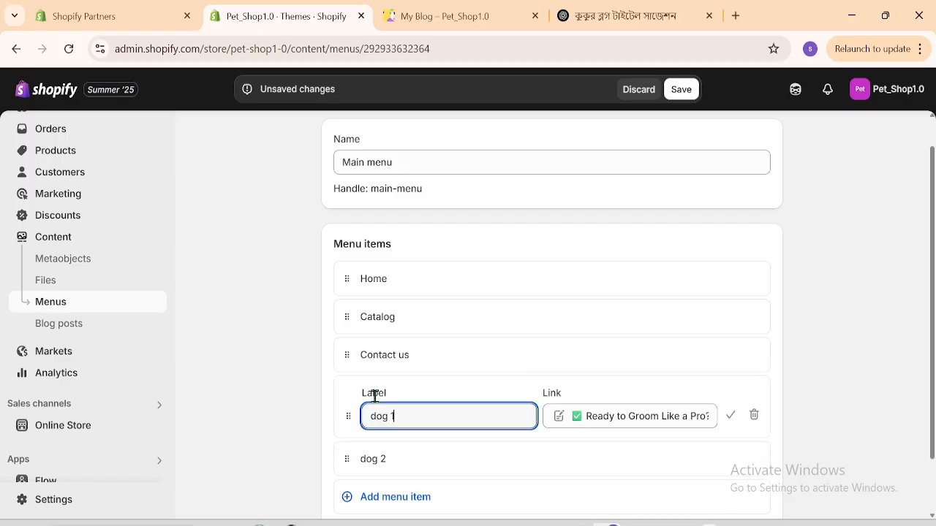
{"action": "left_click", "coordinate": [731, 415]}
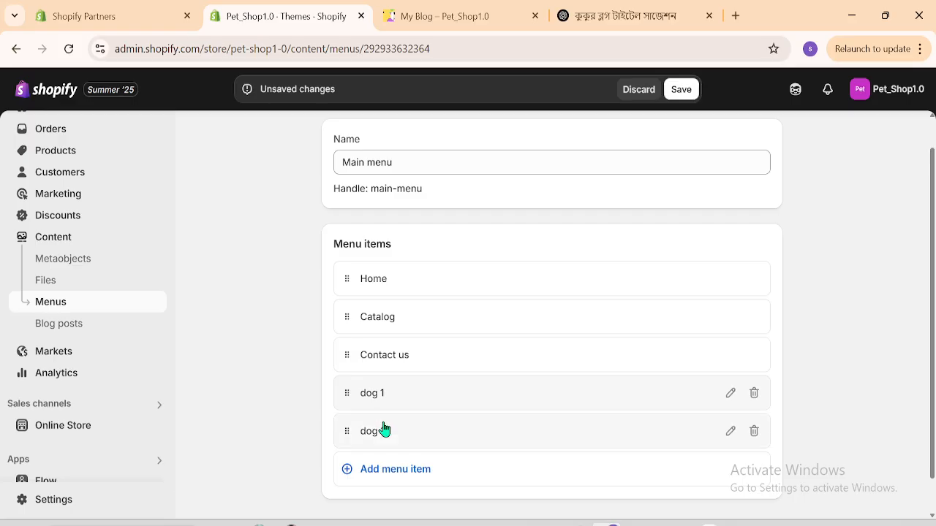
{"action": "left_click", "coordinate": [681, 90]}
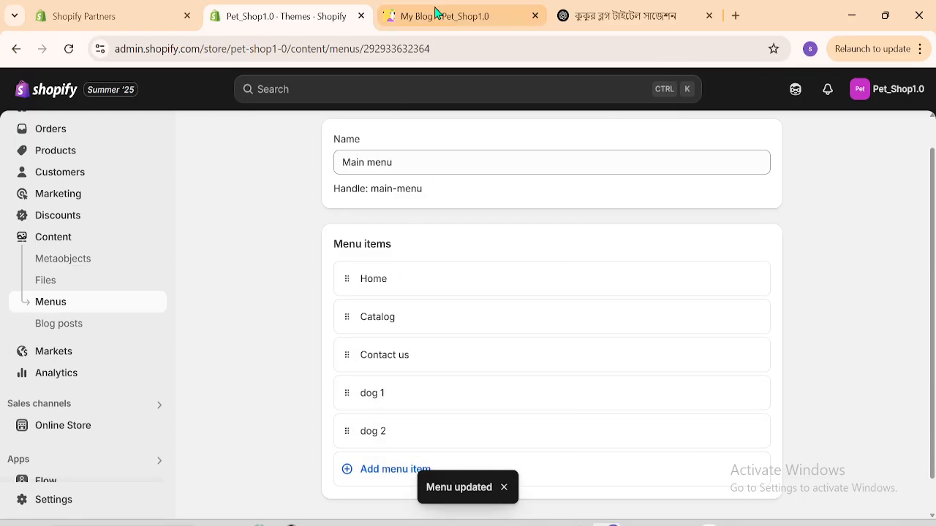
Open the storefront's home page and look for the dog 1 and dog 2 links in the header navigation.
{"action": "left_click", "coordinate": [388, 15]}
{"action": "scroll", "coordinate": [918, 293], "scroll_direction": "up", "scroll_amount": 10}
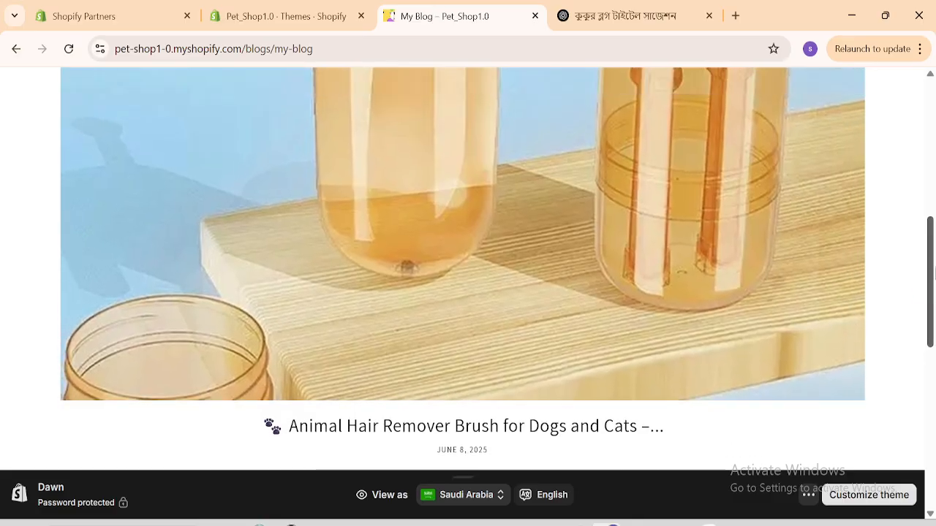
{"action": "left_click", "coordinate": [183, 150]}
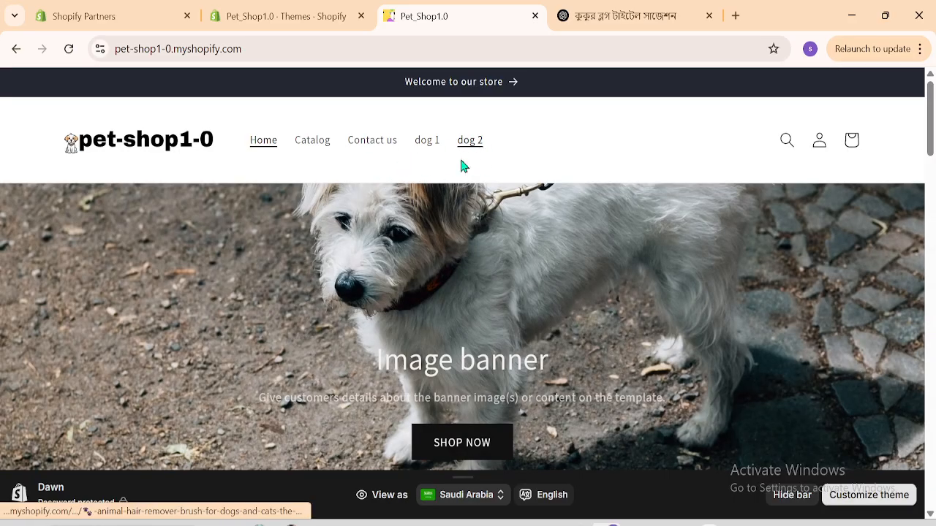
Add another item labelled "Our Blog" to the Main menu in the store admin, linked to the My Blog blog.
{"action": "left_click", "coordinate": [307, 22]}
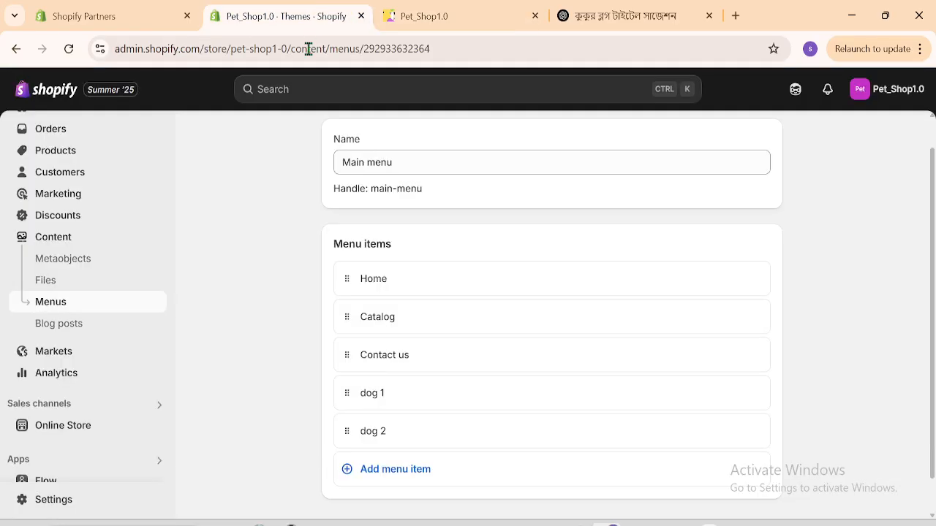
{"action": "left_click", "coordinate": [387, 472]}
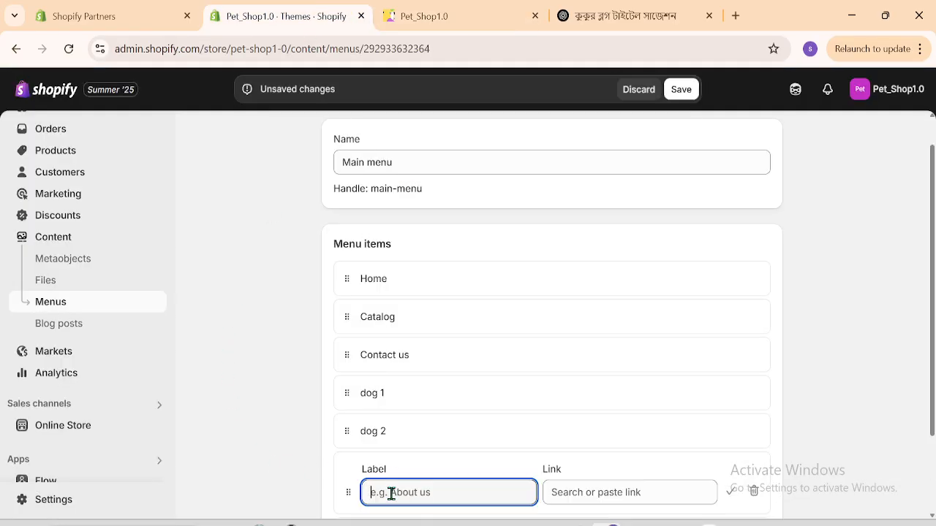
{"action": "type", "text": "d"}
{"action": "left_click", "coordinate": [731, 499]}
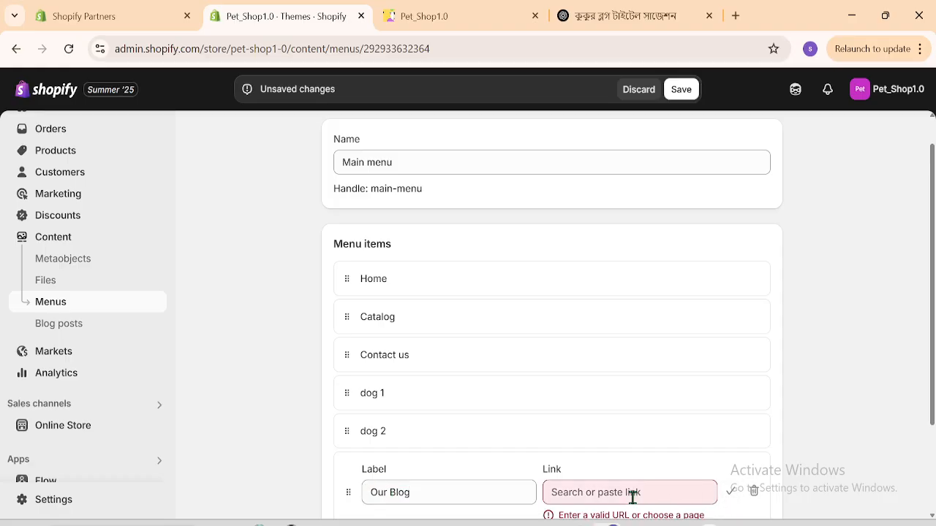
{"action": "scroll", "coordinate": [934, 449], "scroll_direction": "down", "scroll_amount": 1}
{"action": "left_click", "coordinate": [578, 466]}
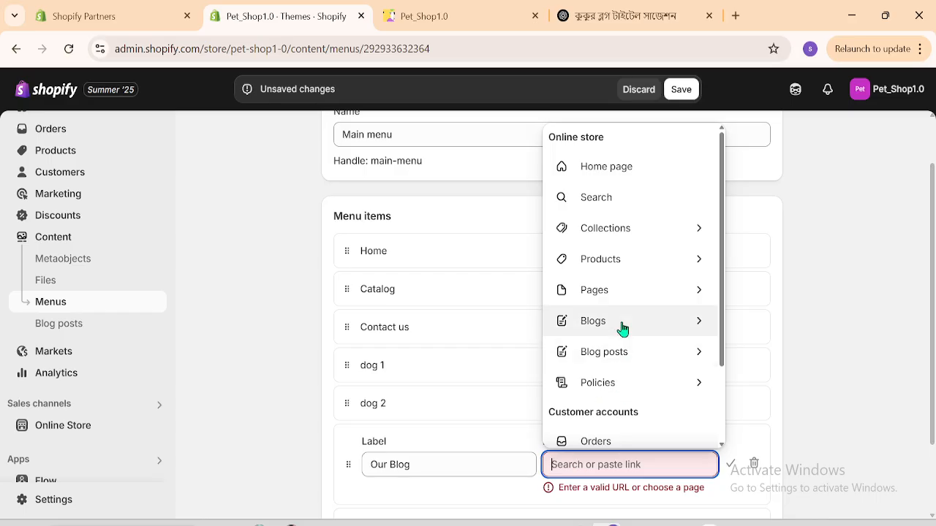
{"action": "left_click", "coordinate": [620, 327]}
{"action": "left_click", "coordinate": [582, 438]}
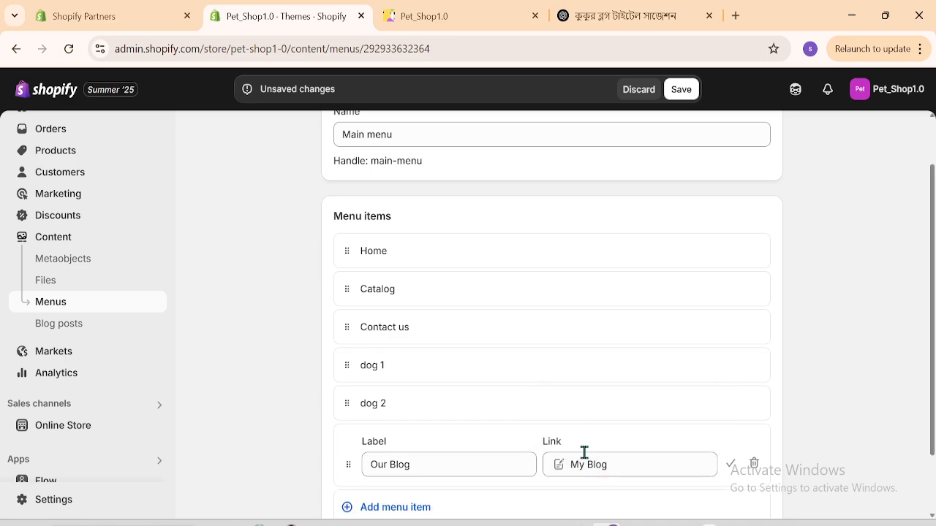
{"action": "left_click", "coordinate": [730, 465]}
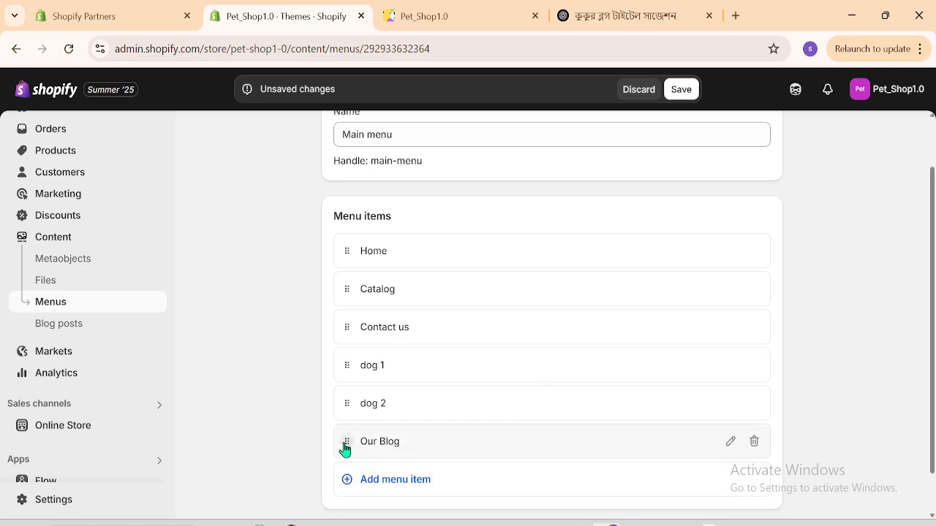
Move Our Blog above the dog items and nest dog 2 and dog 1 directly under it as sub-items.
{"action": "left_click_drag", "start_coordinate": [345, 449], "coordinate": [353, 401]}
{"action": "left_click_drag", "start_coordinate": [417, 401], "coordinate": [418, 411]}
{"action": "left_click_drag", "start_coordinate": [346, 485], "coordinate": [304, 353]}
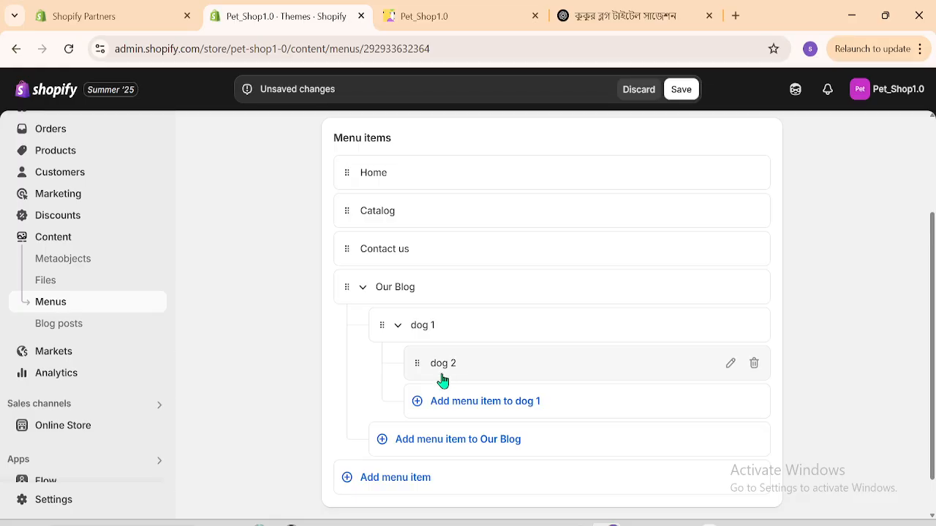
{"action": "left_click_drag", "start_coordinate": [420, 368], "coordinate": [355, 338]}
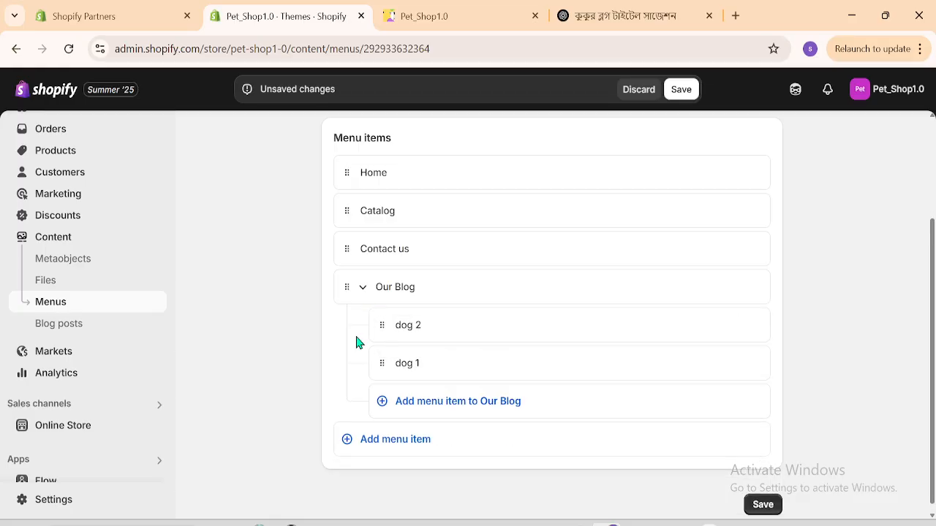
Save the Main menu and check the updated header navigation on the storefront home page.
{"action": "left_click", "coordinate": [680, 89]}
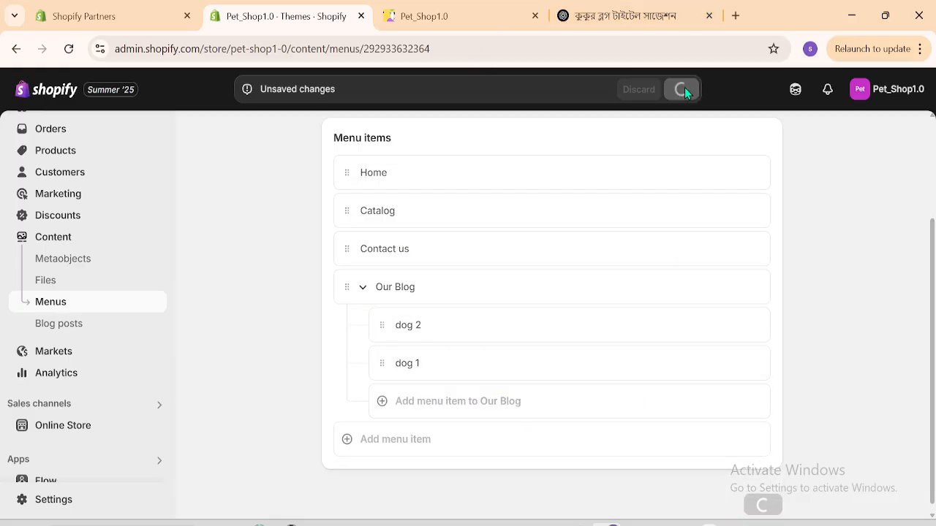
{"action": "left_click", "coordinate": [439, 15]}
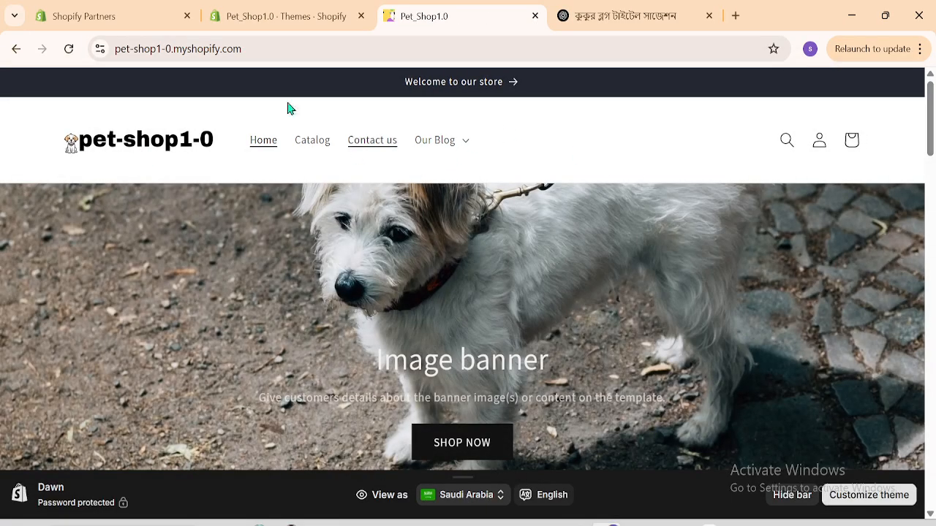
Reorder the Our Blog sub-items in the Main menu so dog 1 comes before dog 2, and return to the storefront.
{"action": "left_click", "coordinate": [286, 16]}
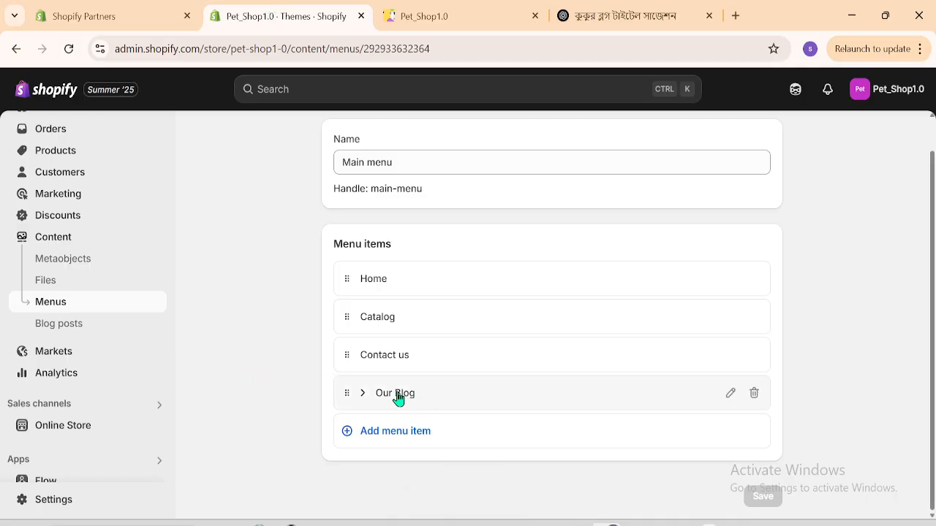
{"action": "left_click", "coordinate": [366, 402]}
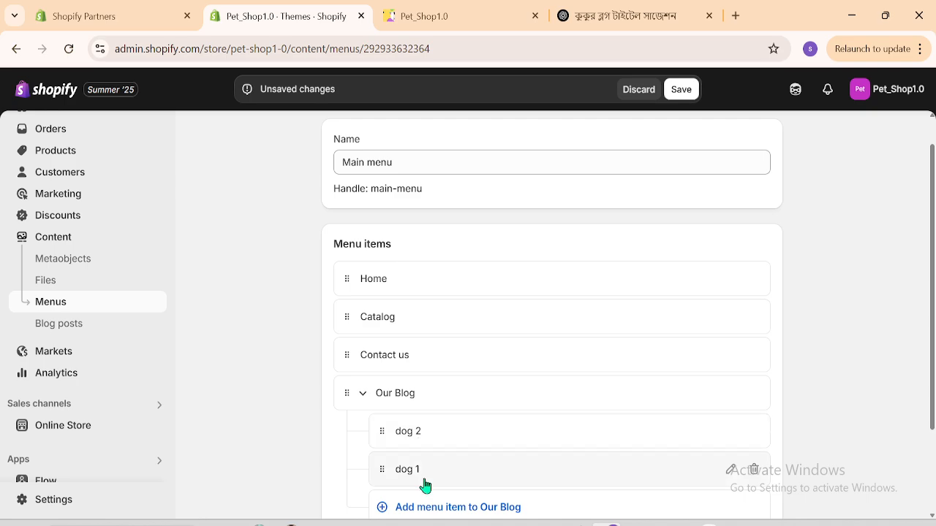
{"action": "left_click_drag", "start_coordinate": [378, 473], "coordinate": [383, 448]}
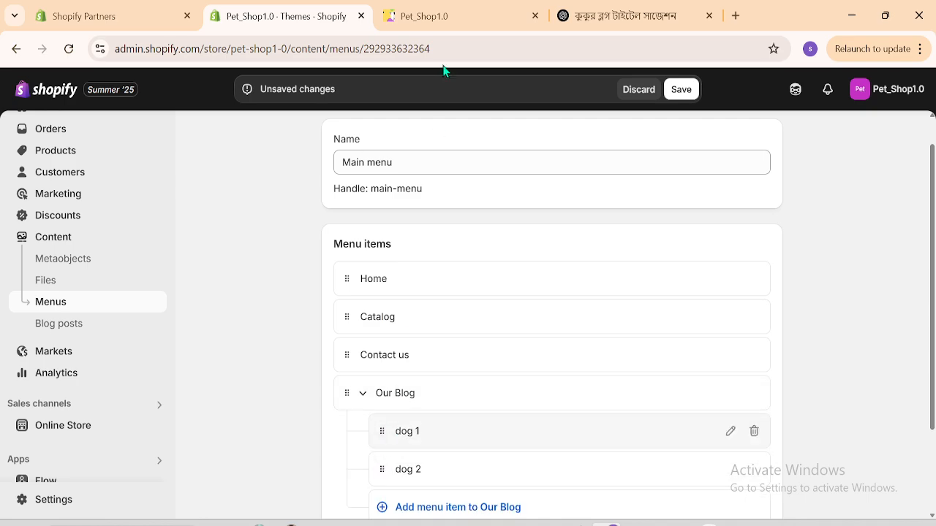
{"action": "left_click", "coordinate": [447, 14]}
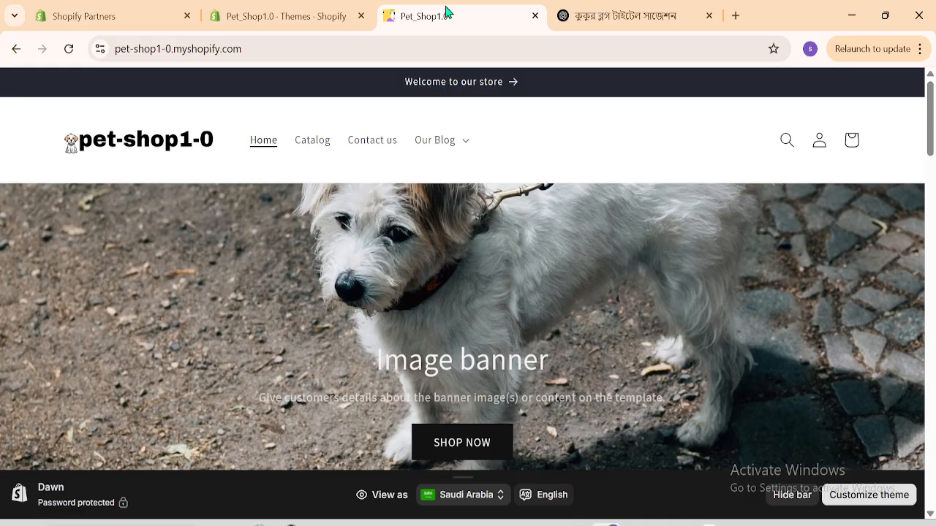
Expand the Our Blog dropdown in the storefront header and compare its sub-item order with the Main menu in the store admin.
{"action": "left_click", "coordinate": [441, 152]}
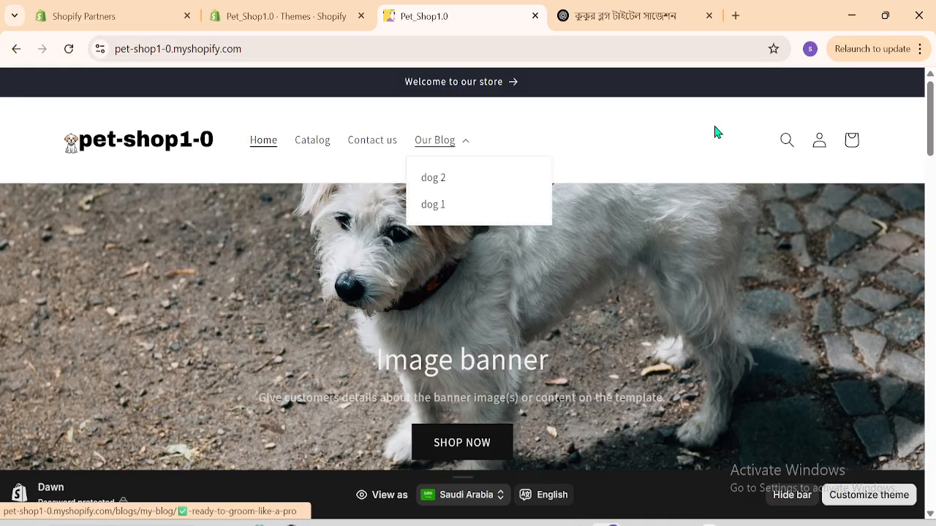
{"action": "left_click", "coordinate": [571, 160]}
{"action": "left_click", "coordinate": [448, 147]}
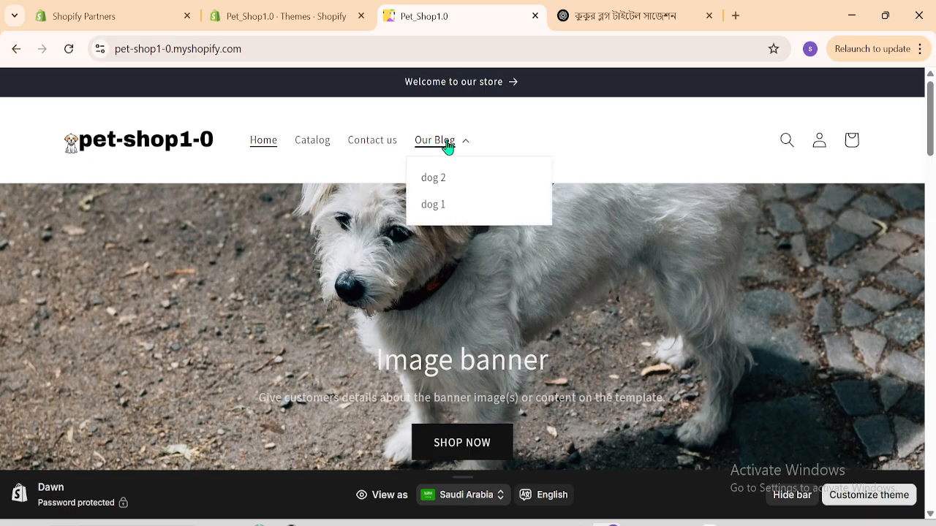
{"action": "left_click", "coordinate": [422, 148]}
{"action": "triple_click", "coordinate": [430, 148]}
{"action": "left_click", "coordinate": [429, 147]}
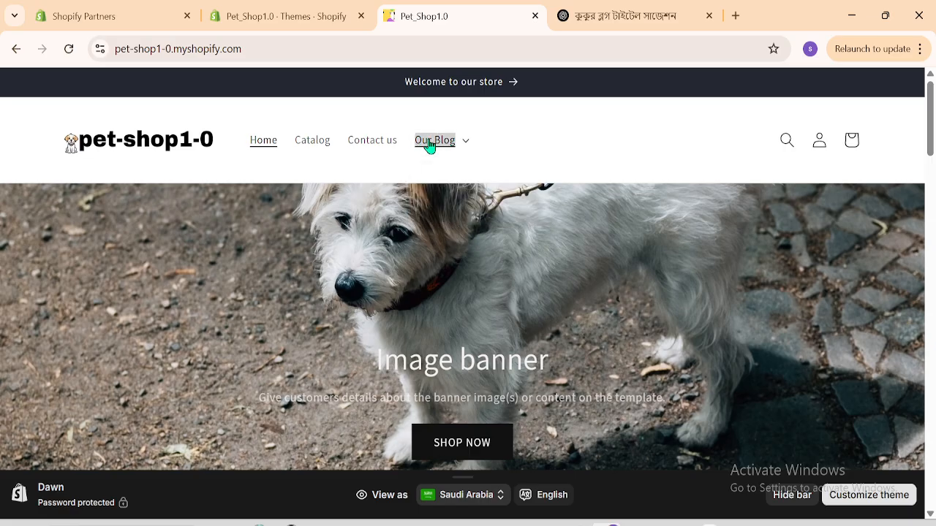
{"action": "left_click", "coordinate": [430, 147]}
{"action": "left_click", "coordinate": [430, 147]}
{"action": "double_click", "coordinate": [430, 147]}
{"action": "left_click", "coordinate": [430, 147]}
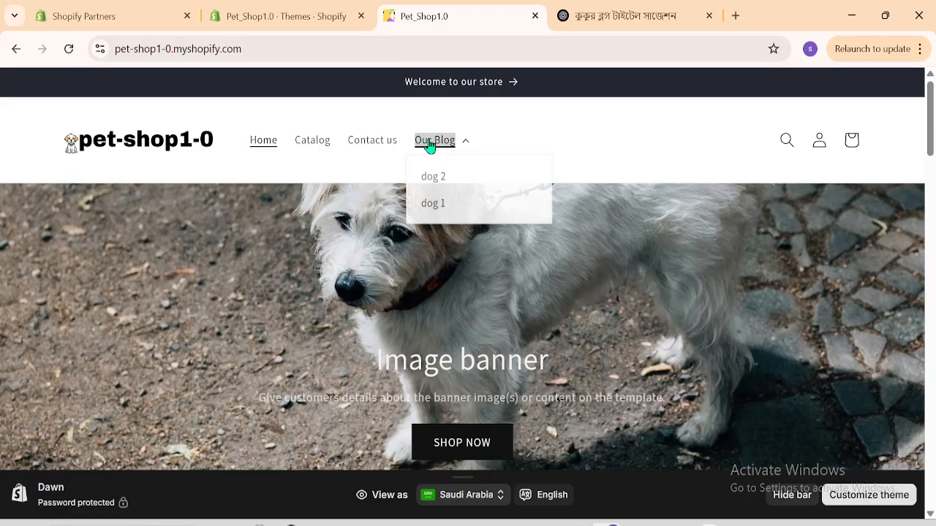
{"action": "double_click", "coordinate": [430, 146]}
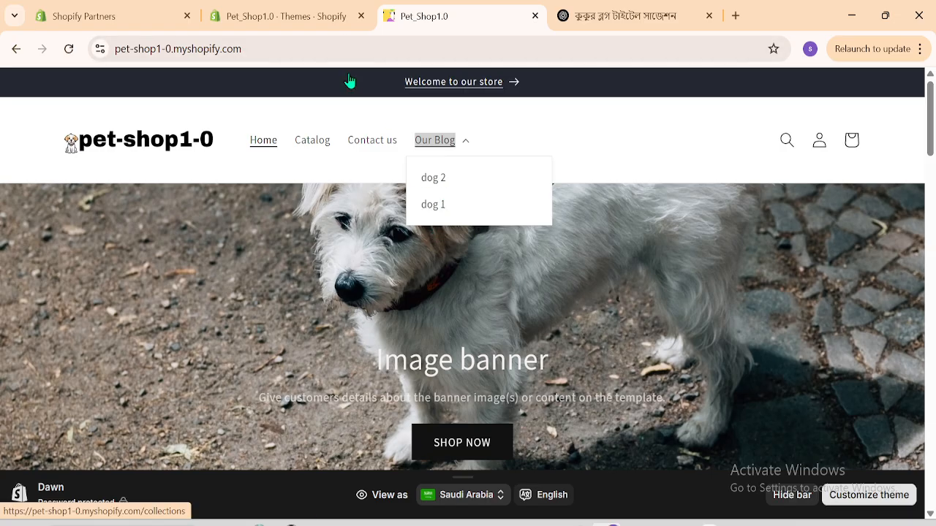
{"action": "left_click", "coordinate": [321, 13]}
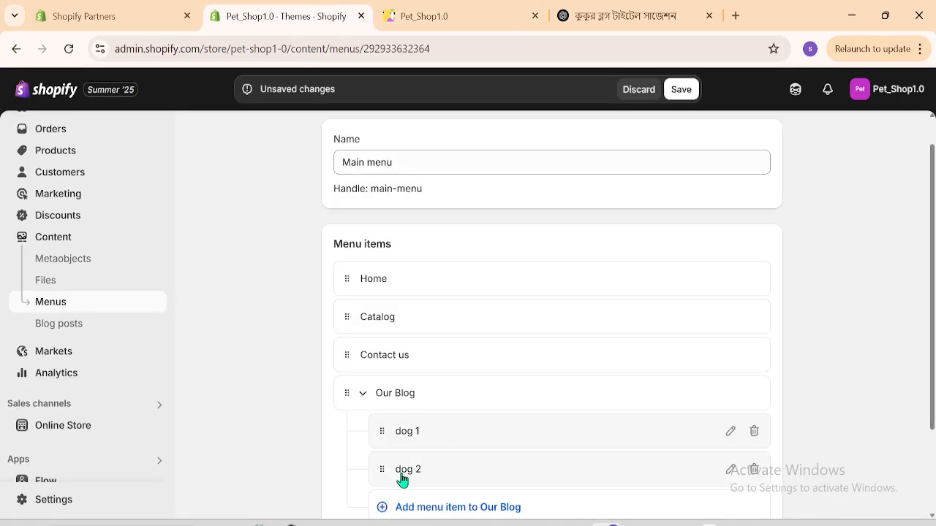
{"action": "left_click", "coordinate": [490, 9]}
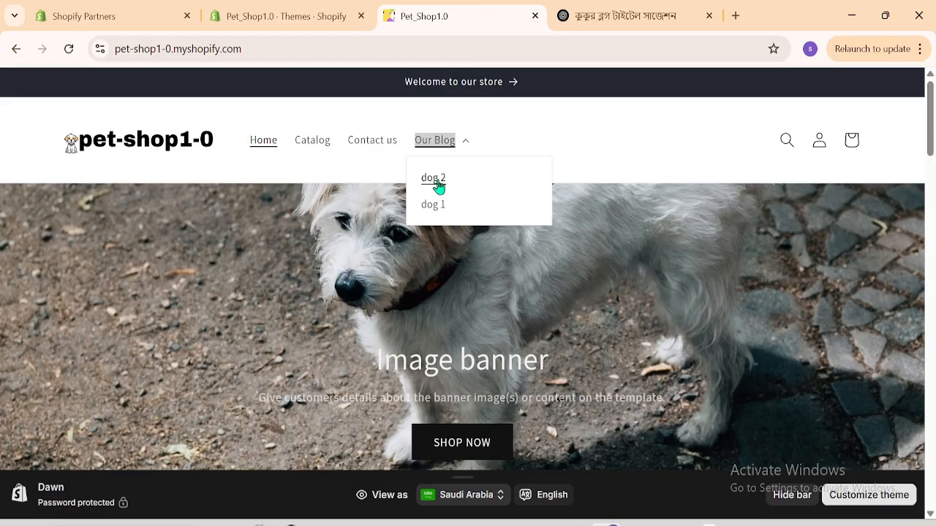
Open the dog 1 post and the dog 2 post from the storefront's Our Blog dropdown.
{"action": "left_click", "coordinate": [437, 208]}
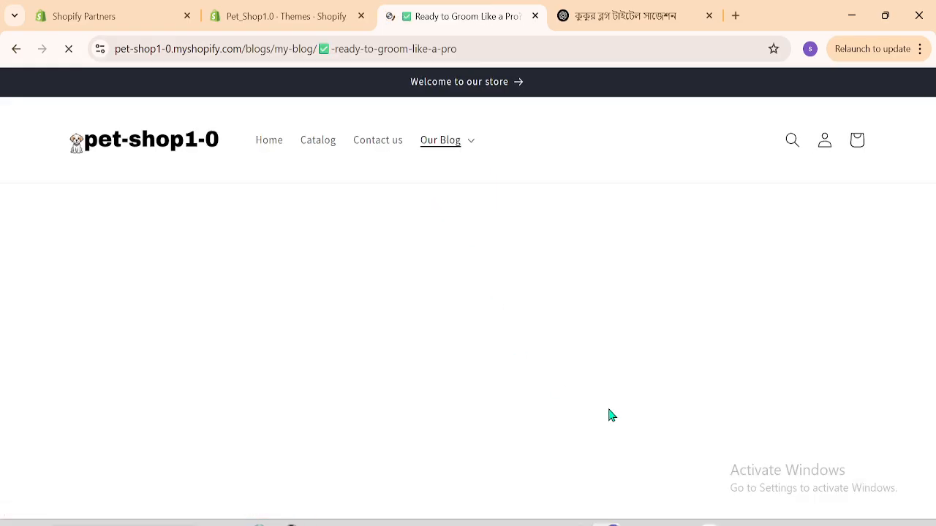
{"action": "mouse_move", "coordinate": [932, 186]}
{"action": "left_mouse_down"}
{"action": "mouse_move", "coordinate": [932, 373]}
{"action": "mouse_move", "coordinate": [930, 182]}
{"action": "left_mouse_up"}
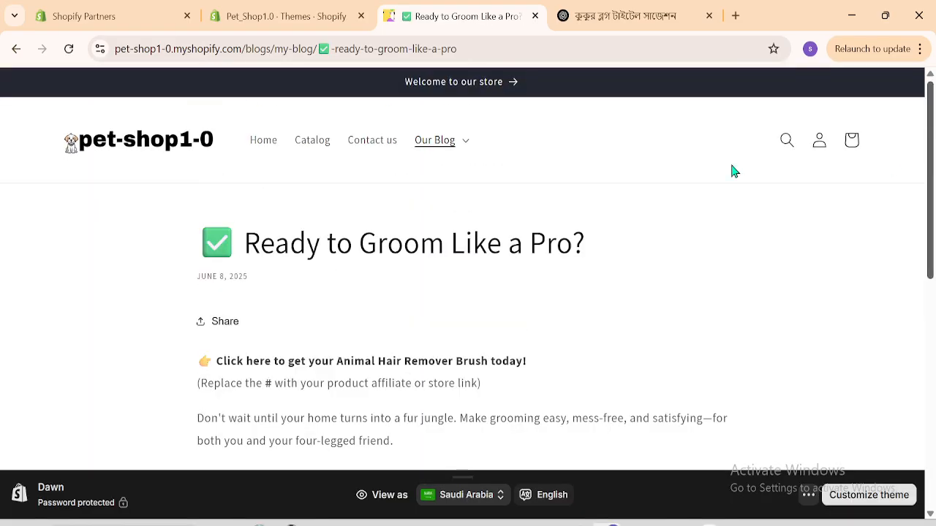
{"action": "left_click", "coordinate": [441, 145]}
{"action": "left_click", "coordinate": [435, 180]}
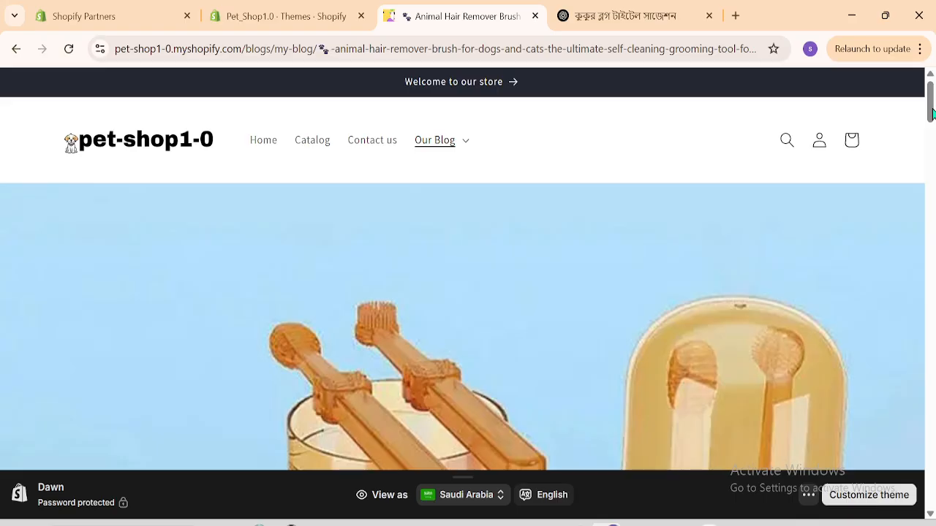
Follow the "click here product" link near the end of the Animal Hair Remover Brush post to its product page.
{"action": "left_click_drag", "start_coordinate": [932, 111], "coordinate": [931, 241]}
{"action": "left_click_drag", "start_coordinate": [931, 293], "coordinate": [930, 457]}
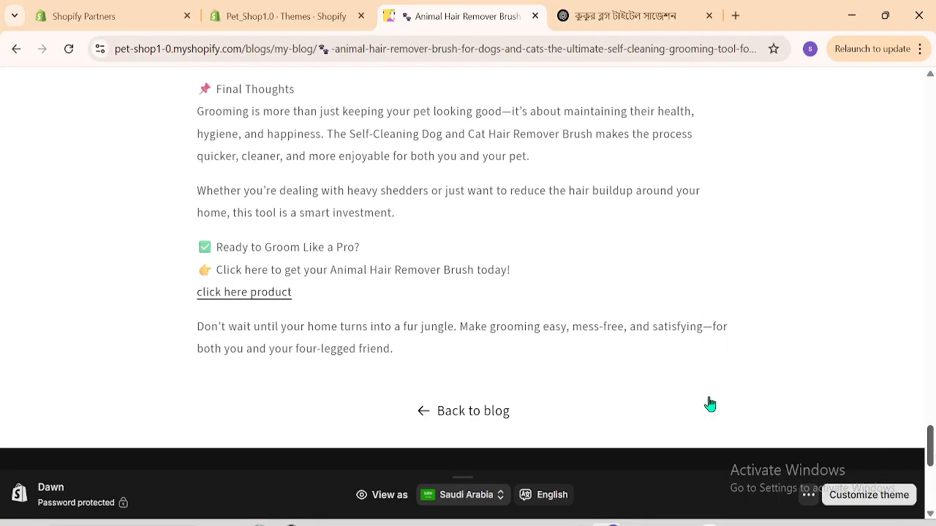
{"action": "left_click", "coordinate": [268, 296]}
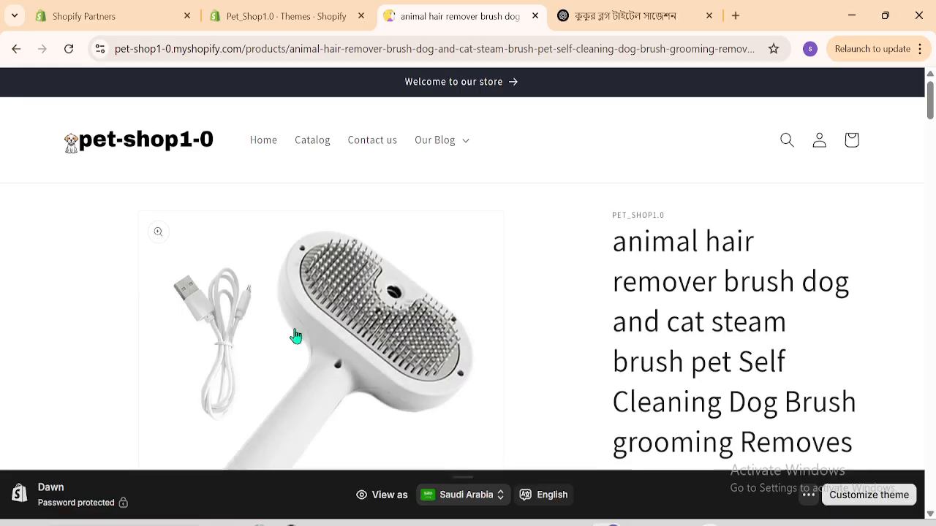